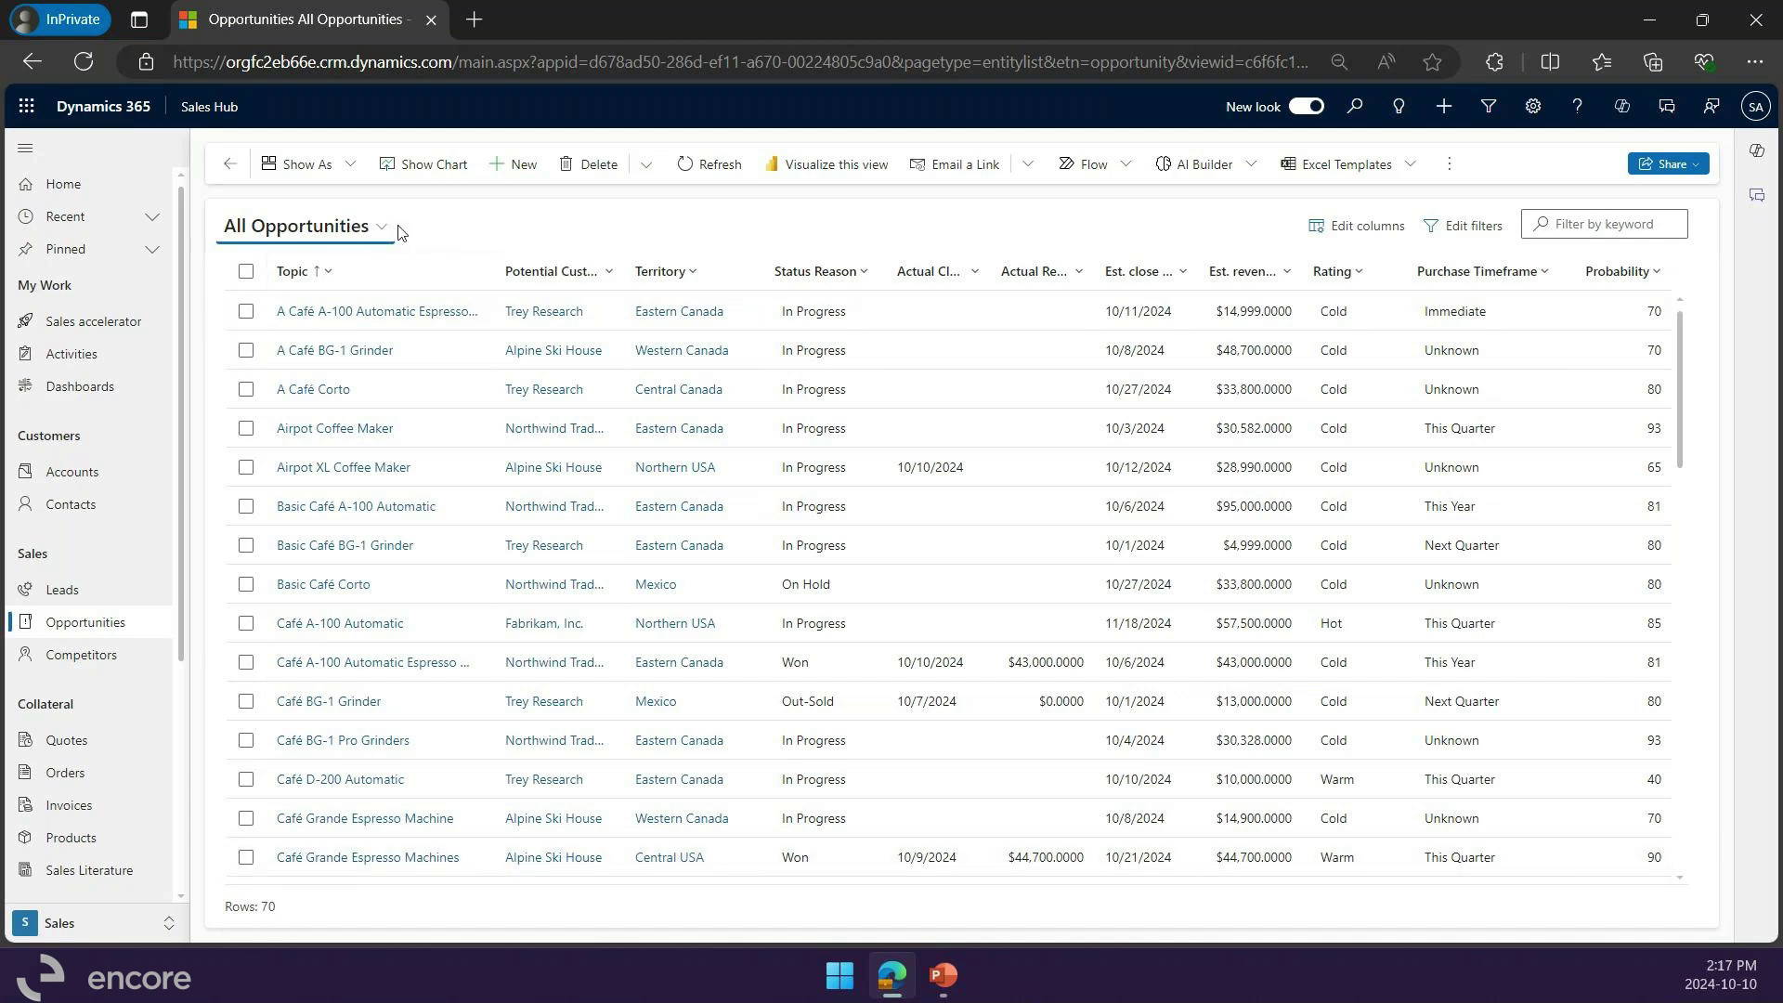
Step: Display All Opportunities in the Power Apps Read-Only Grid through the Show As menu
{"action": "left_click", "coordinate": [320, 164]}
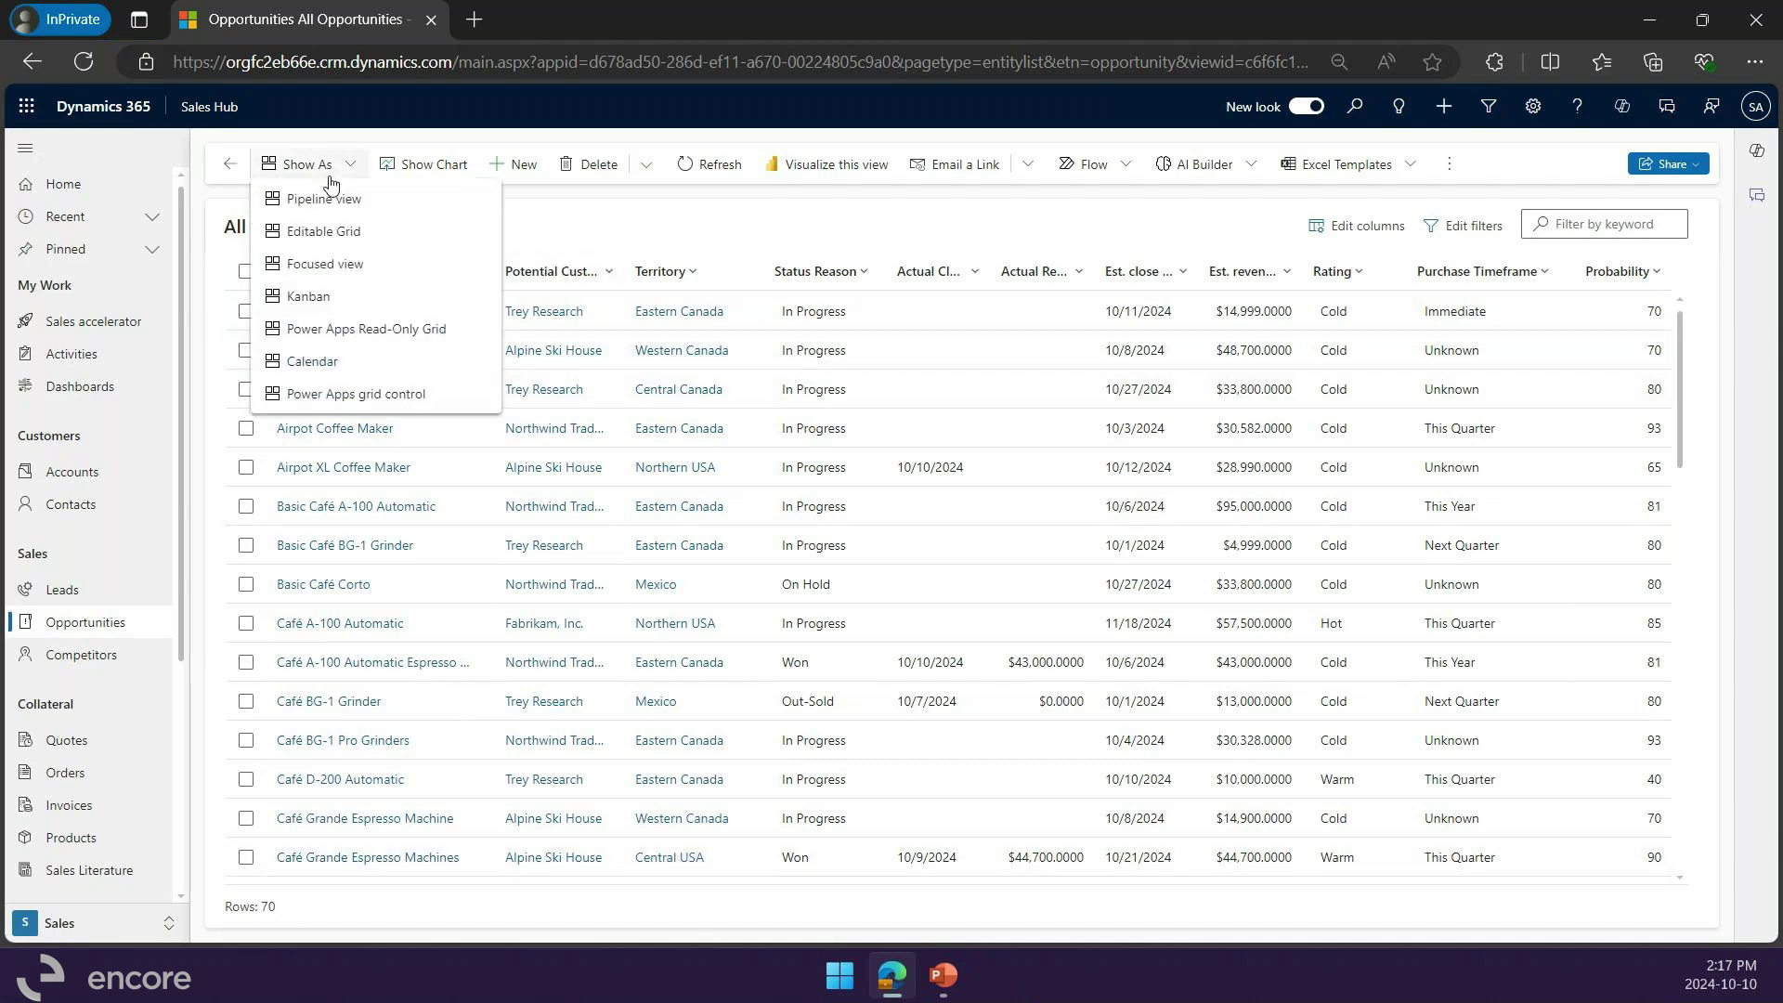
{"action": "left_click", "coordinate": [327, 330]}
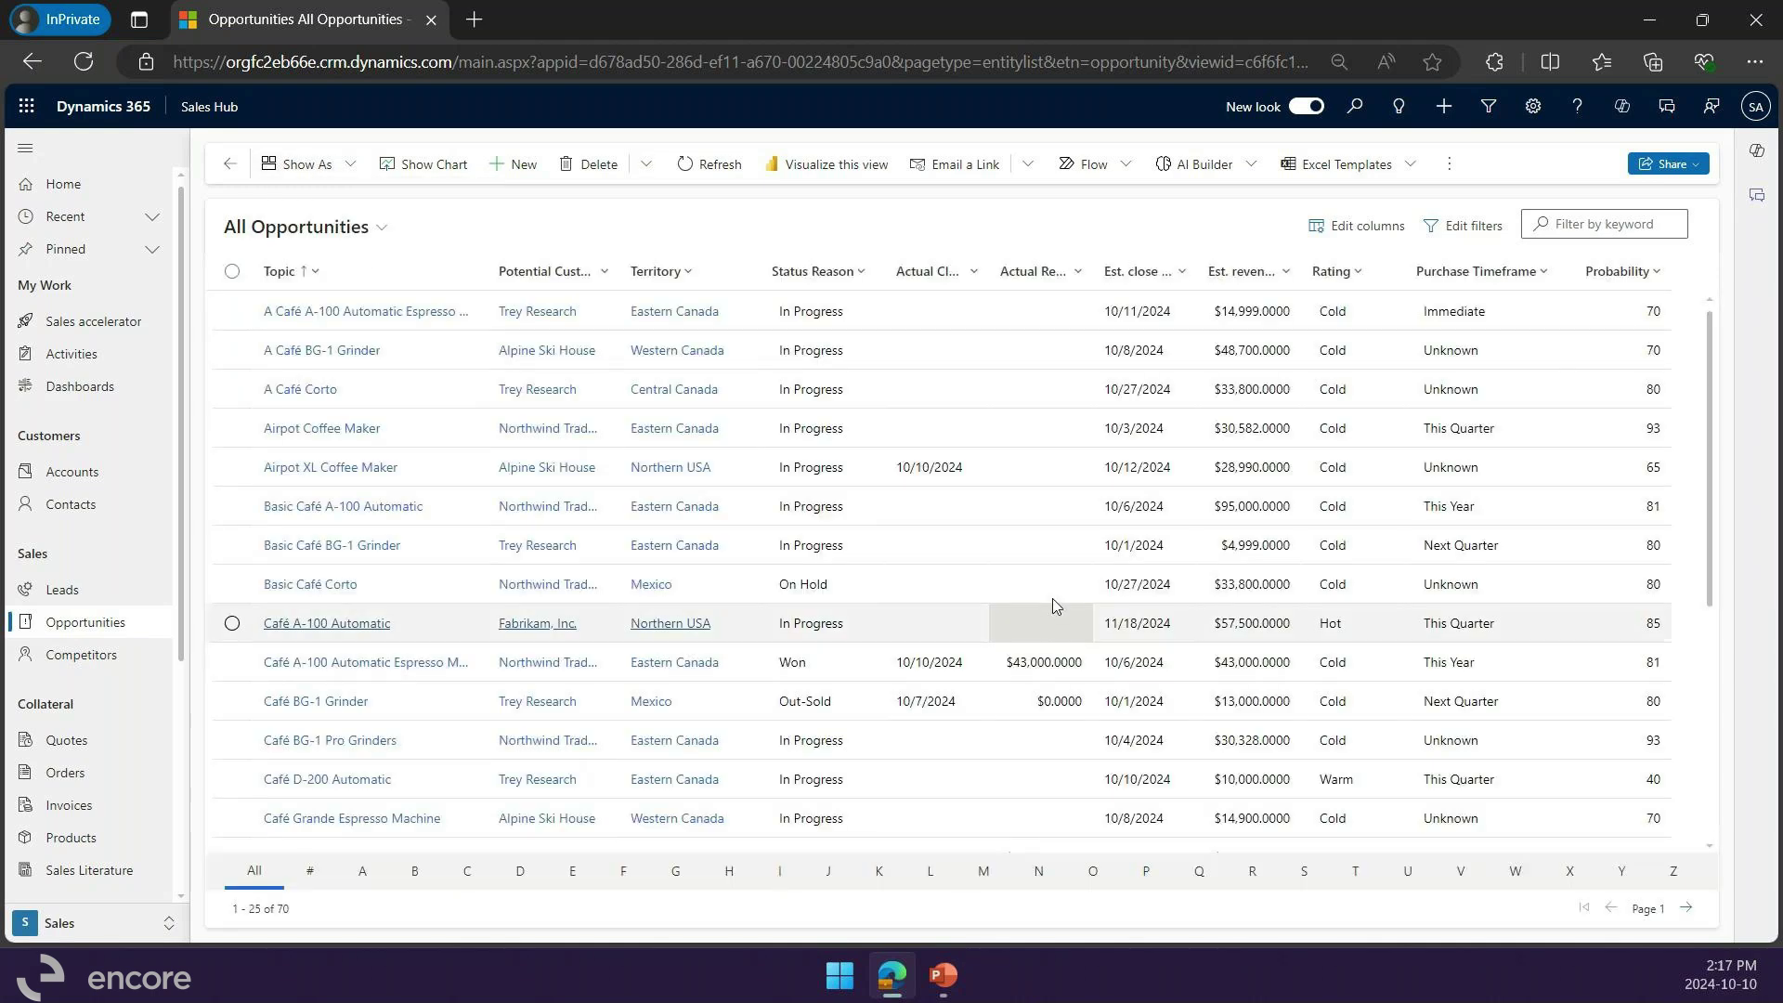
Step: Select the Airpot XL Coffee Maker row, then filter topics to those starting with B
{"action": "left_click", "coordinate": [982, 467]}
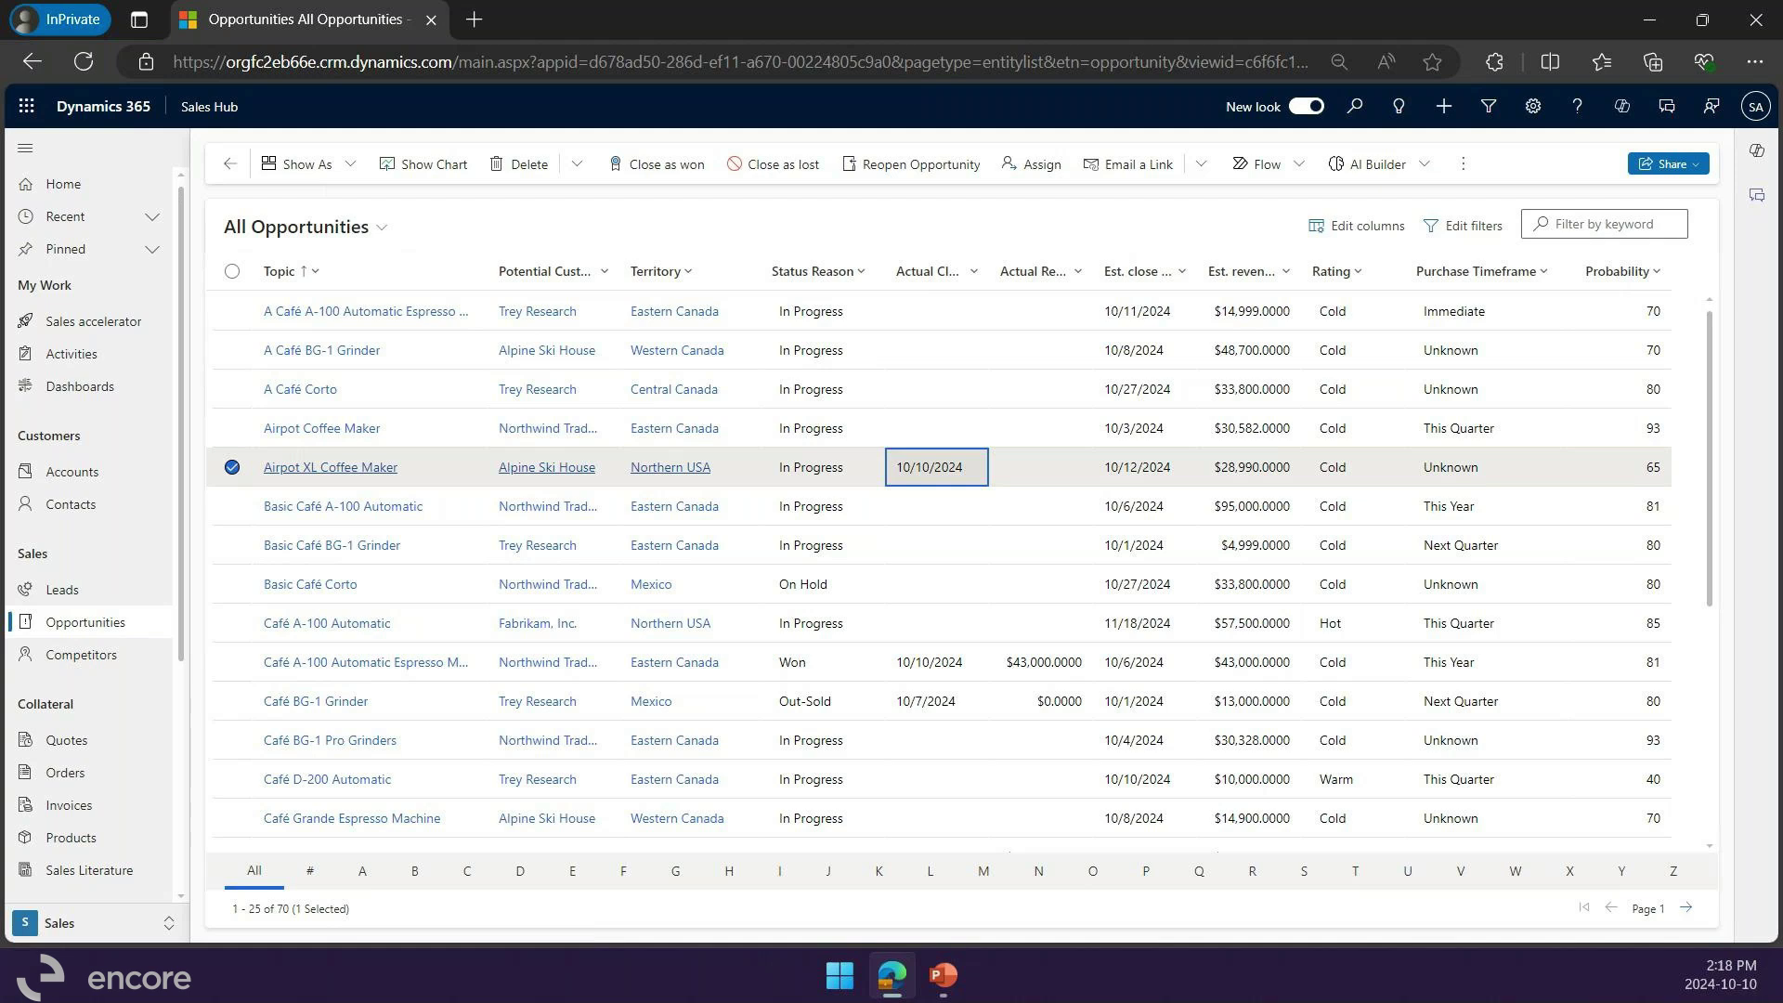
{"action": "left_click", "coordinate": [415, 873]}
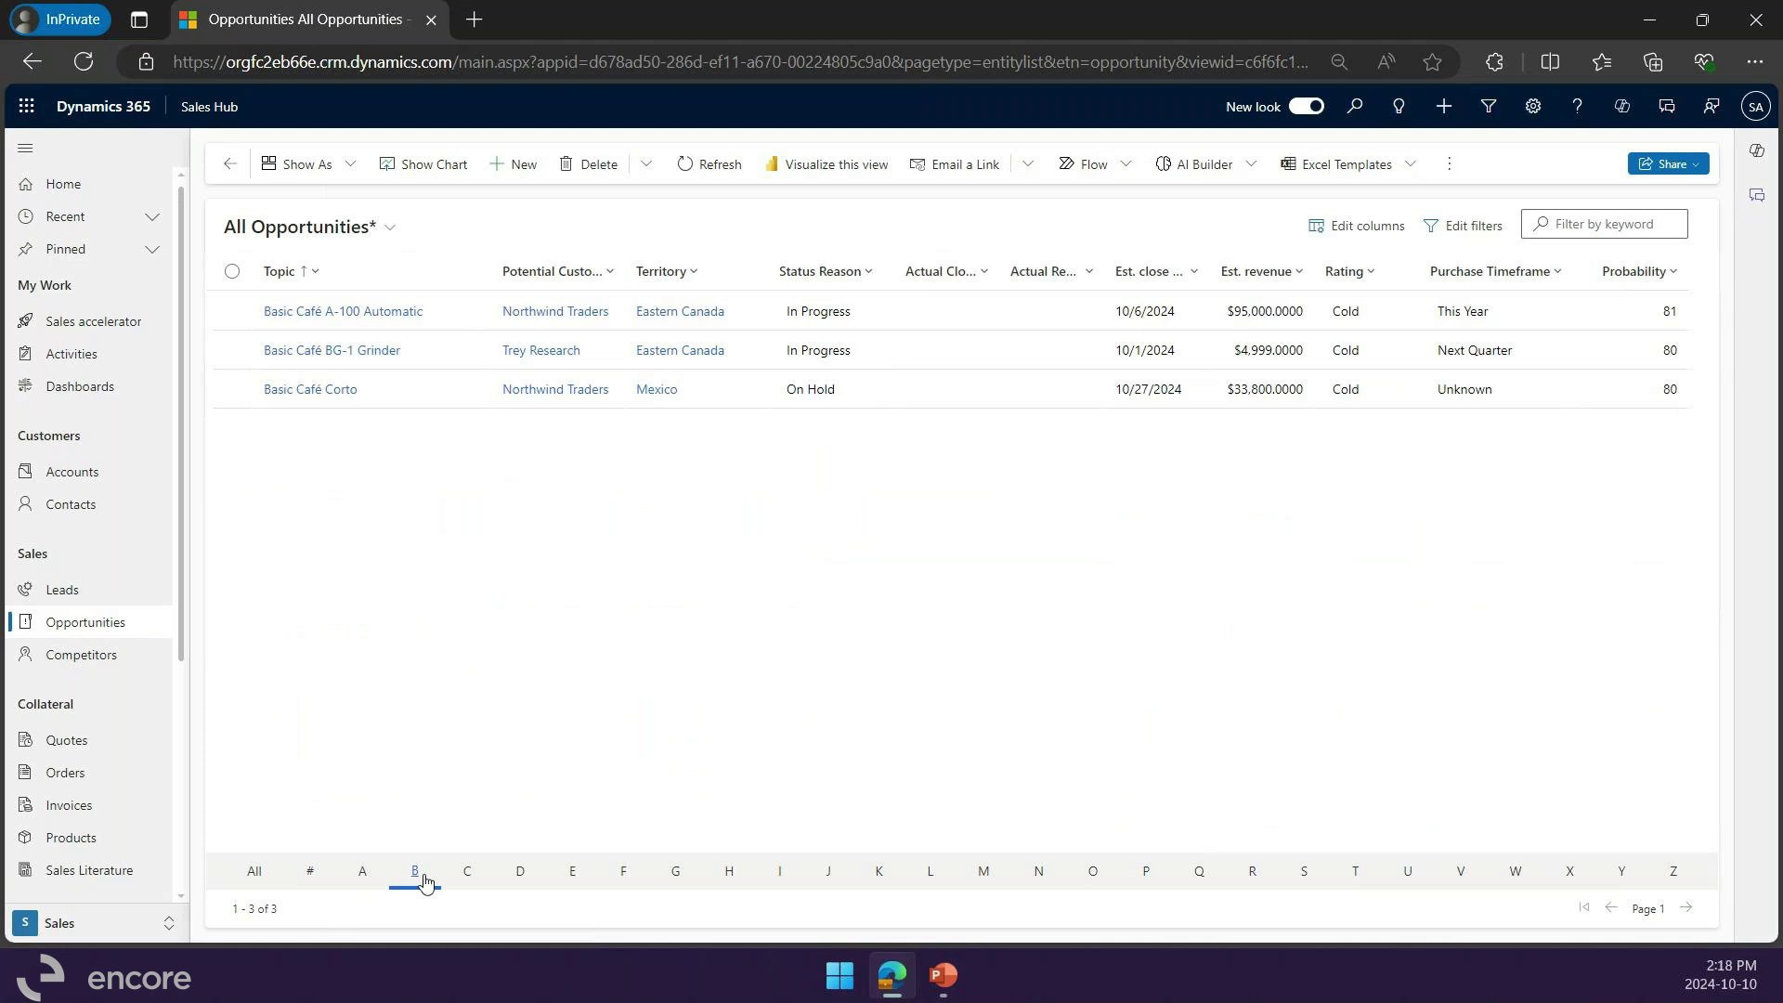
Step: Filter topics to the letter E and sort by Potential Customer ascending
{"action": "left_click", "coordinate": [573, 873]}
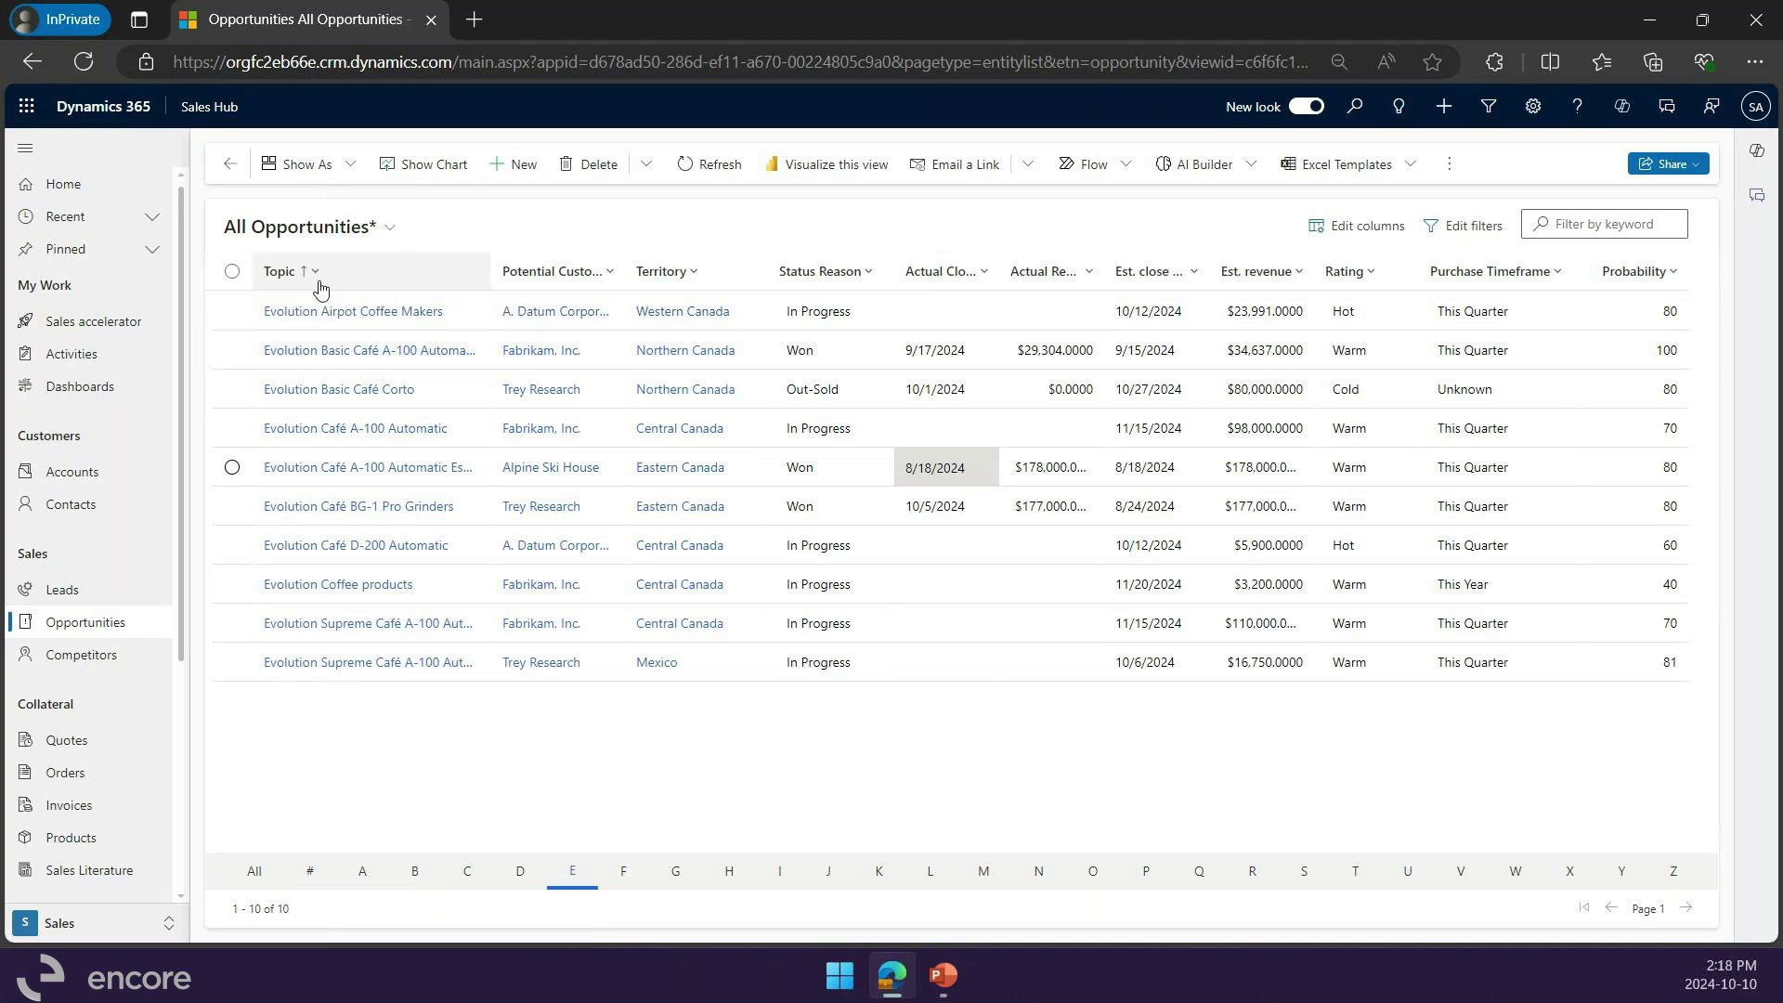
{"action": "left_click", "coordinate": [529, 279]}
{"action": "left_click", "coordinate": [539, 315]}
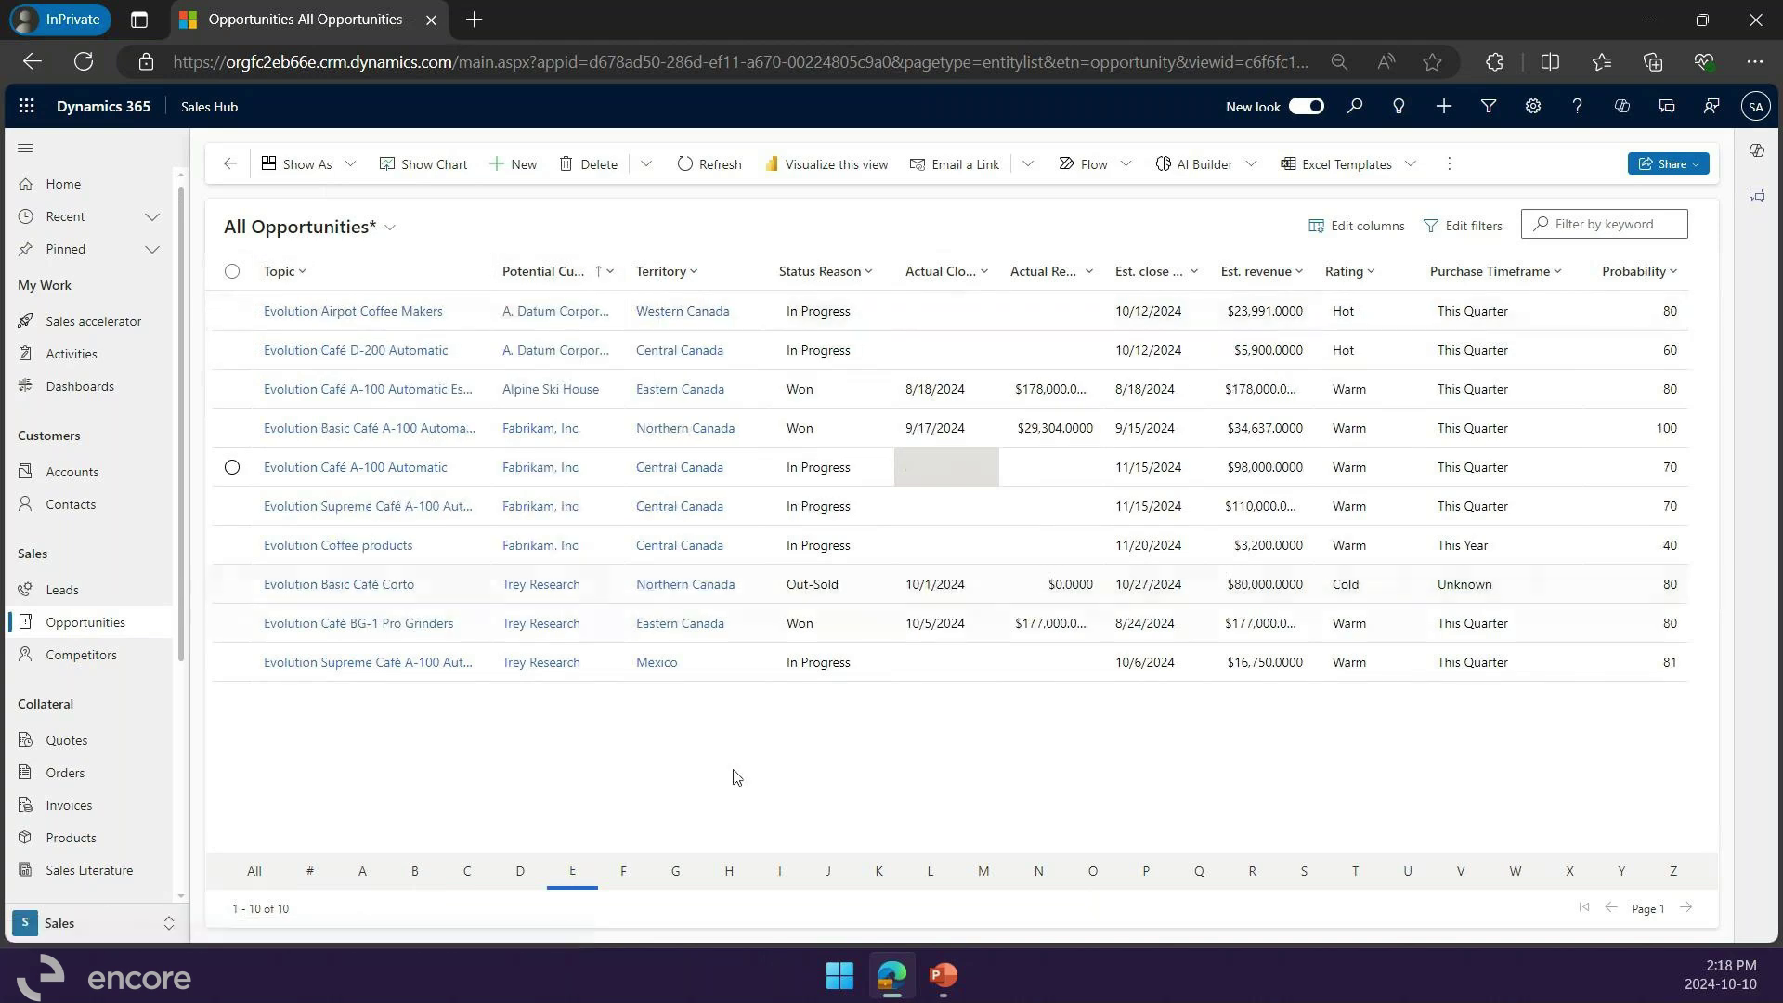
Step: Try the T and N letter filters, then clear the filter to list all 70 records
{"action": "left_click", "coordinate": [1355, 873]}
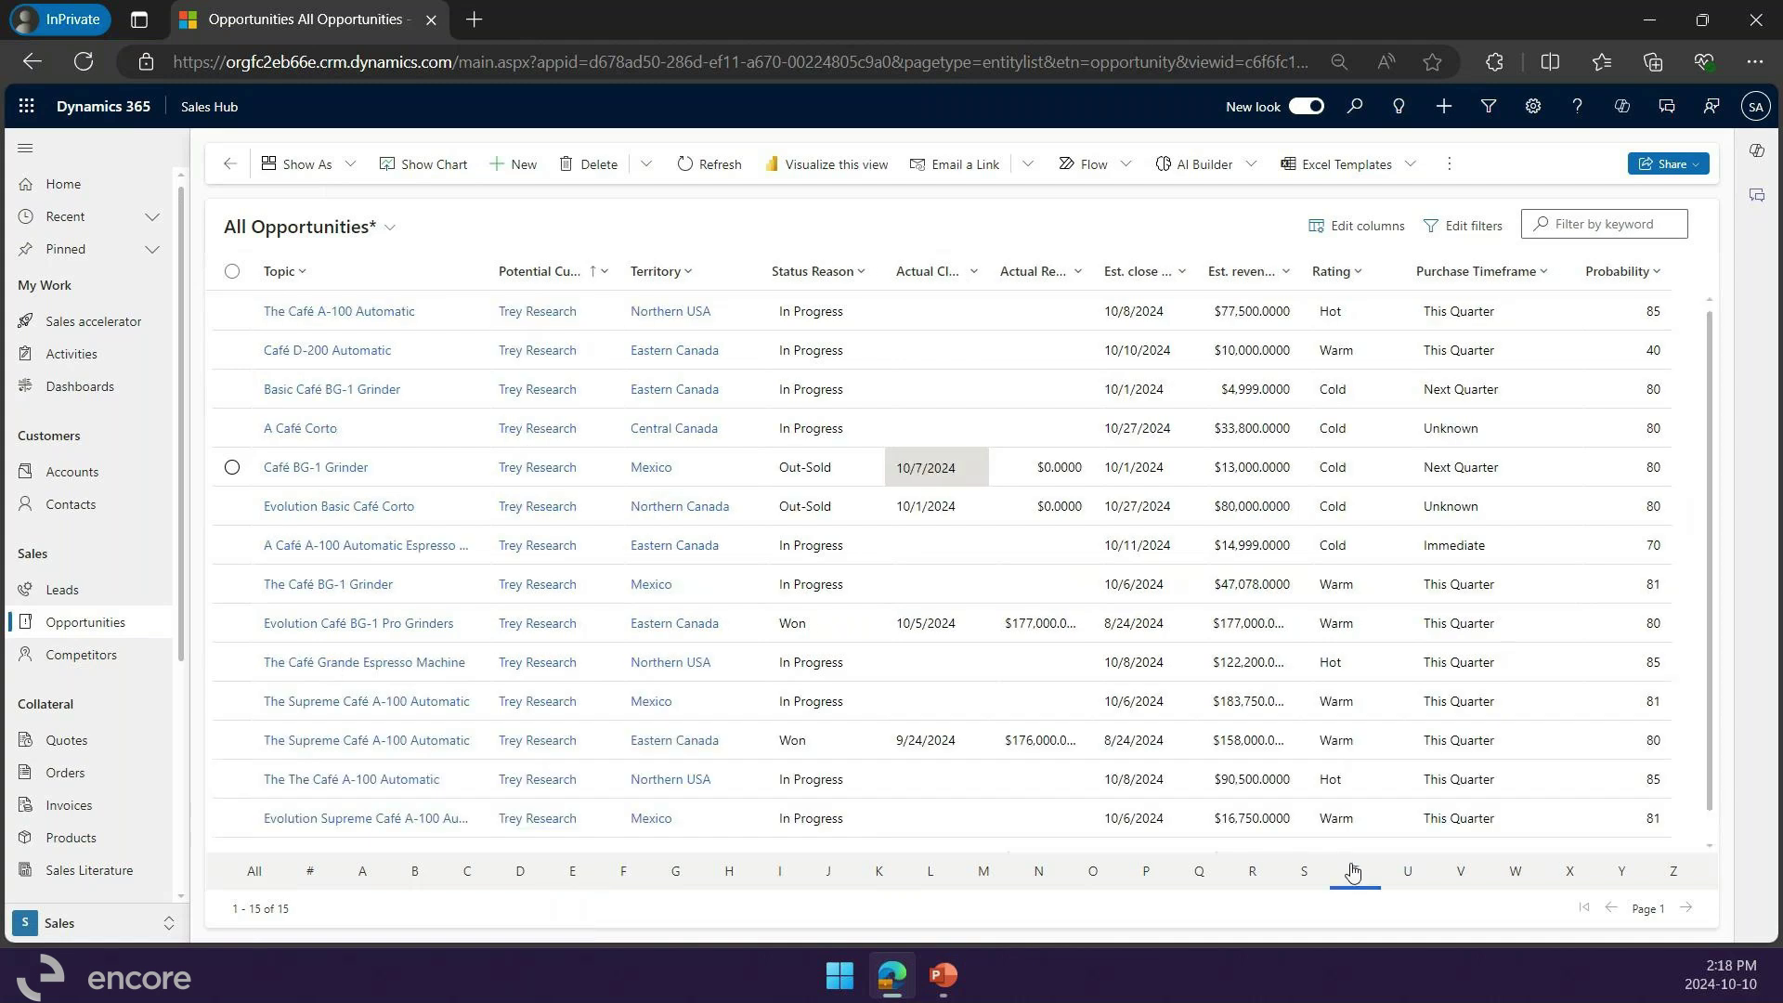
{"action": "left_click", "coordinate": [1039, 873]}
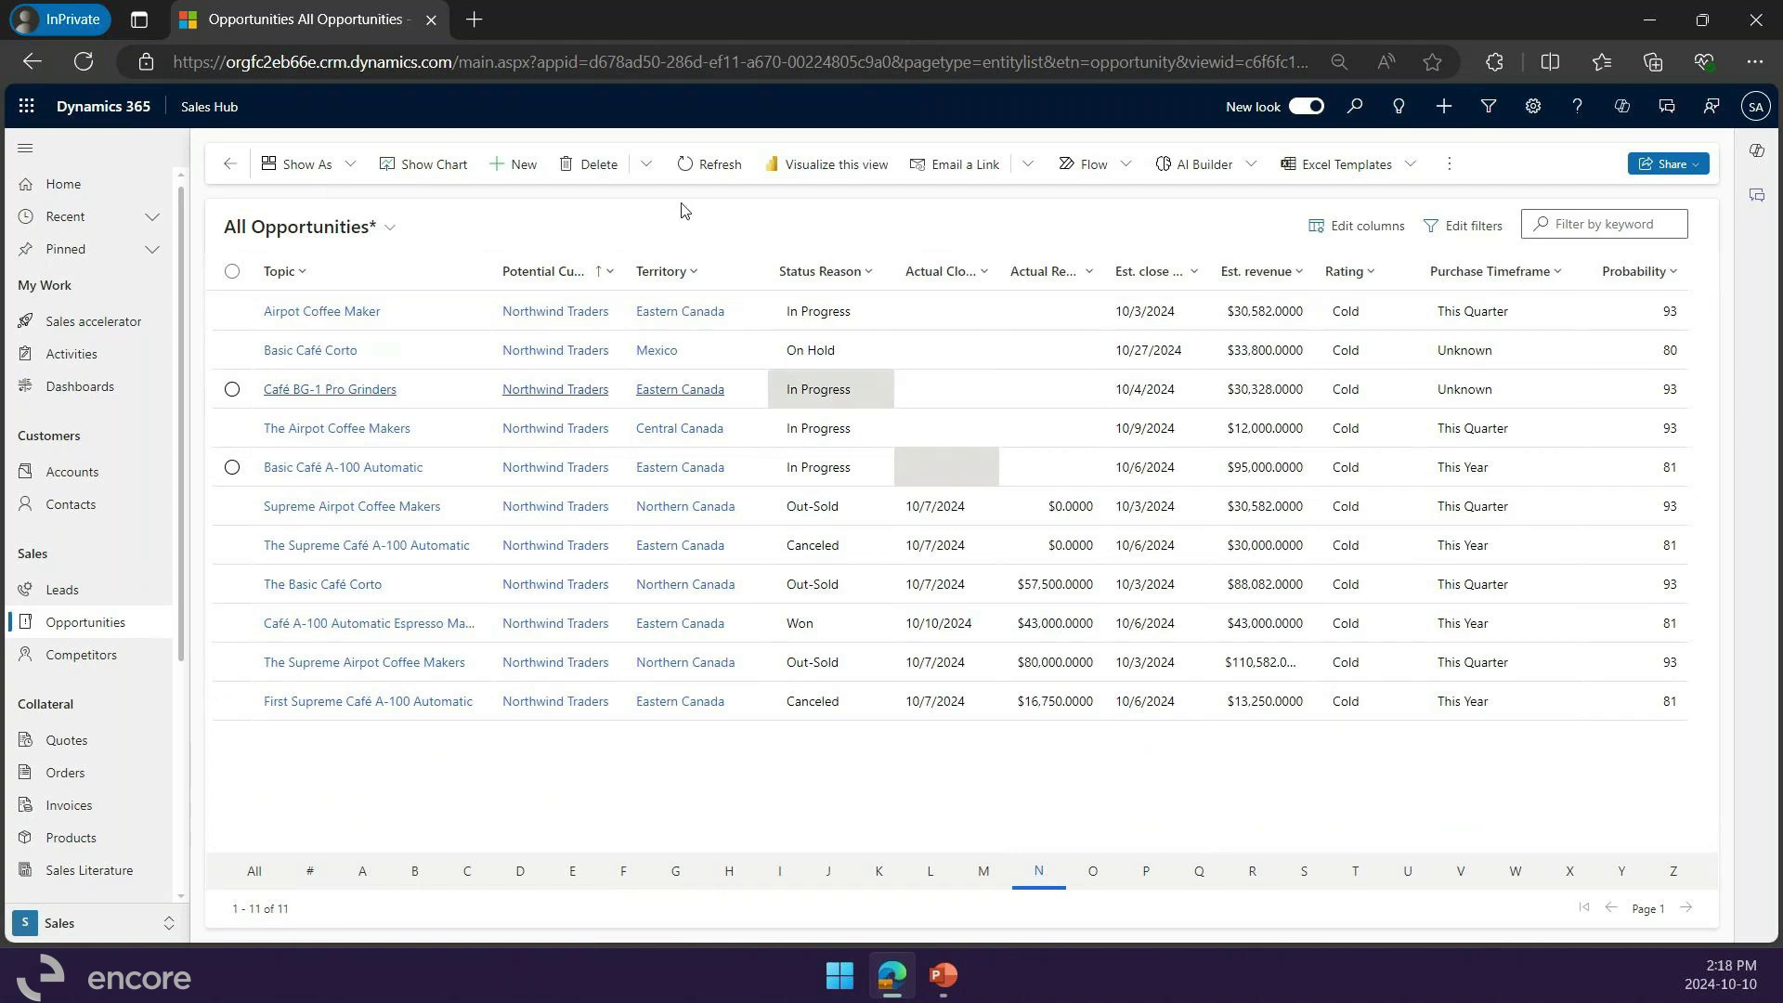
{"action": "left_click", "coordinate": [663, 271]}
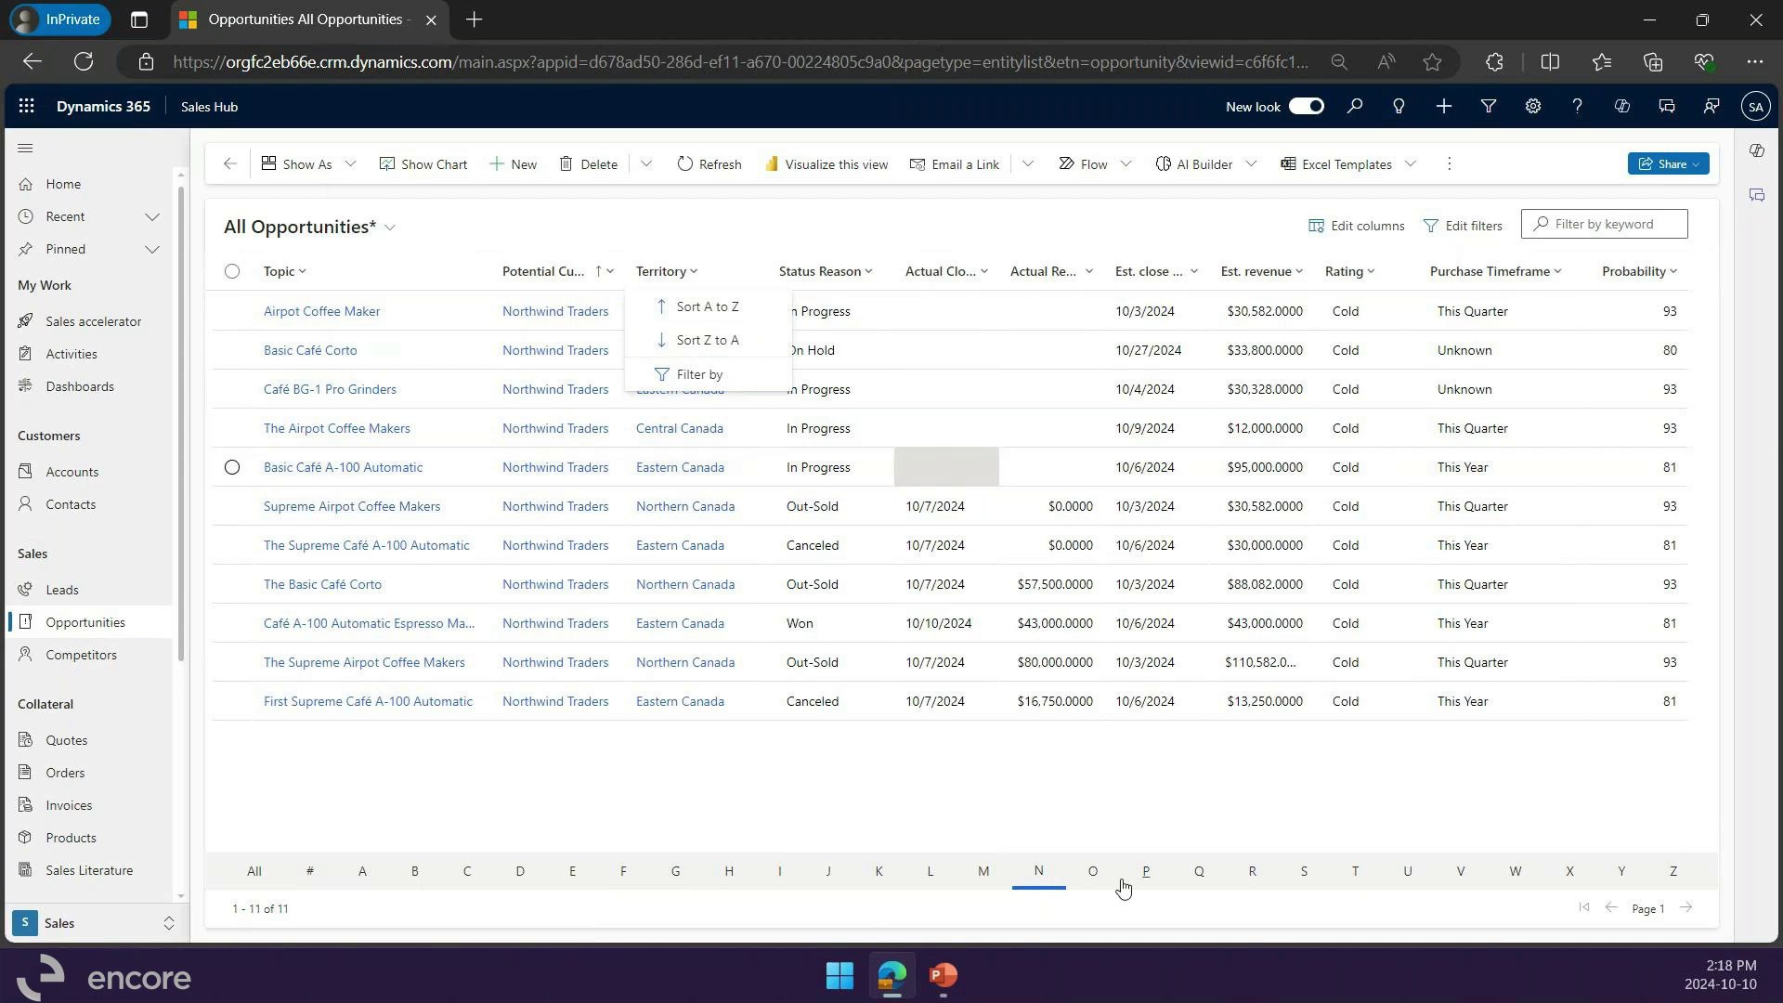
{"action": "left_click", "coordinate": [249, 886]}
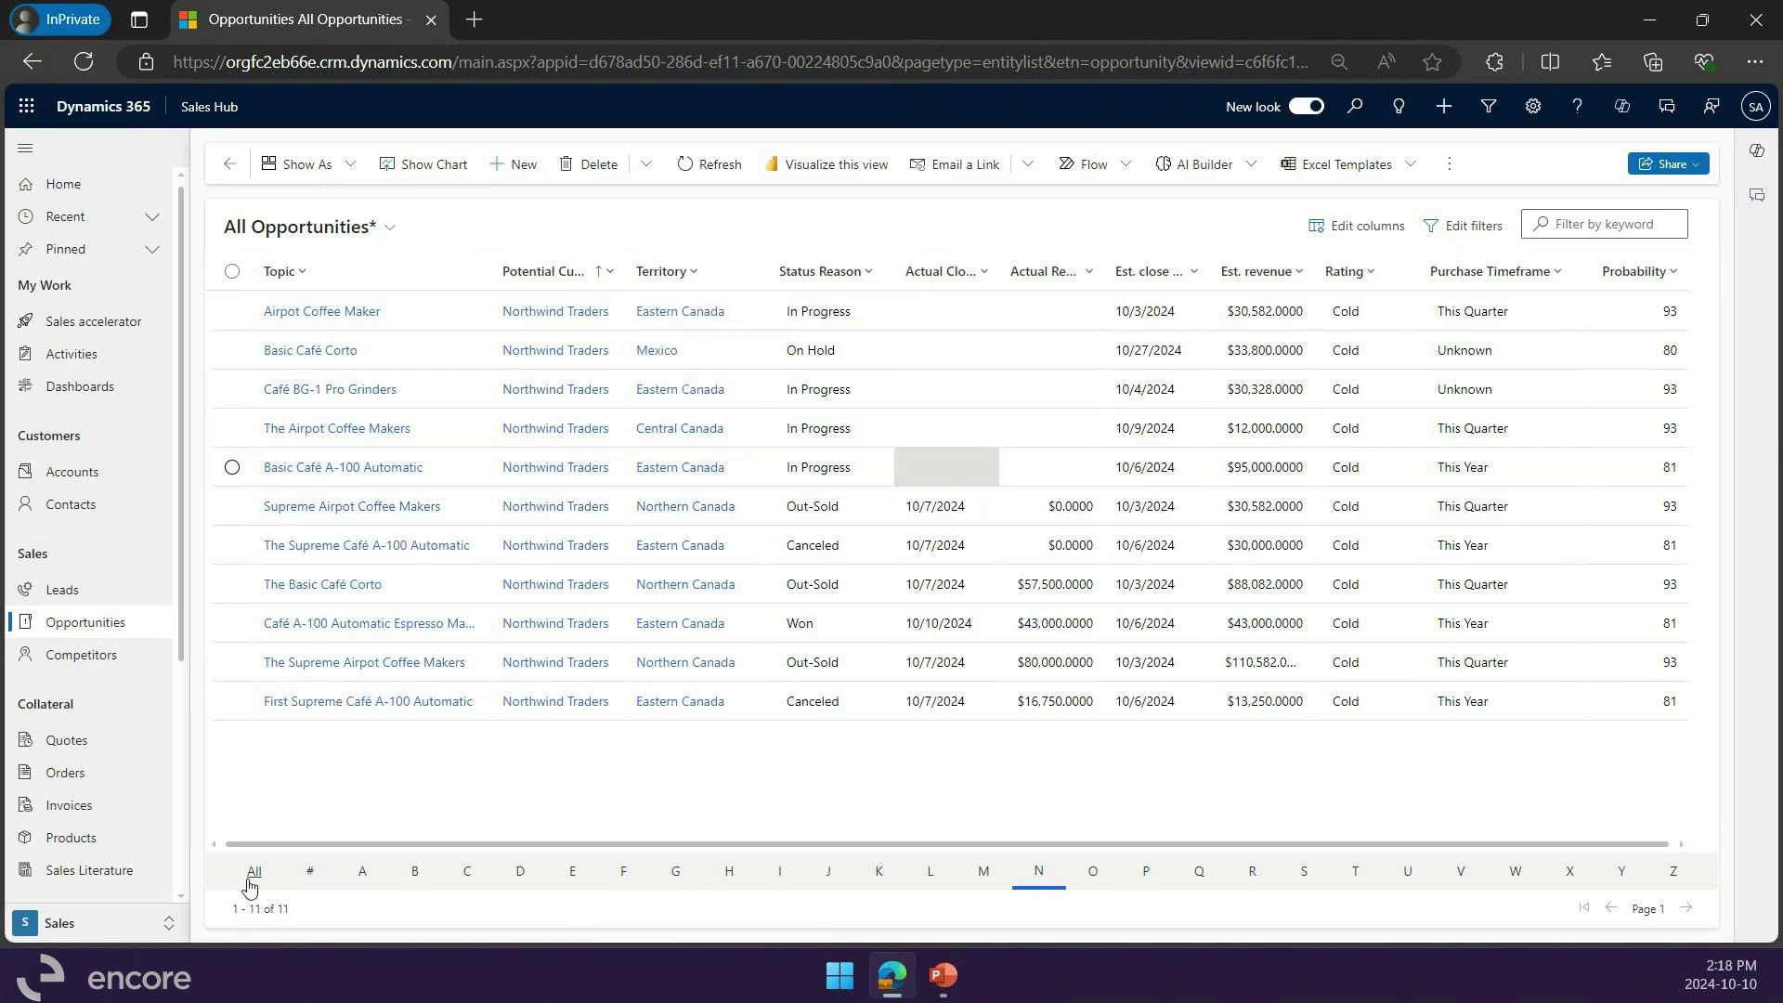
{"action": "left_click", "coordinate": [249, 886]}
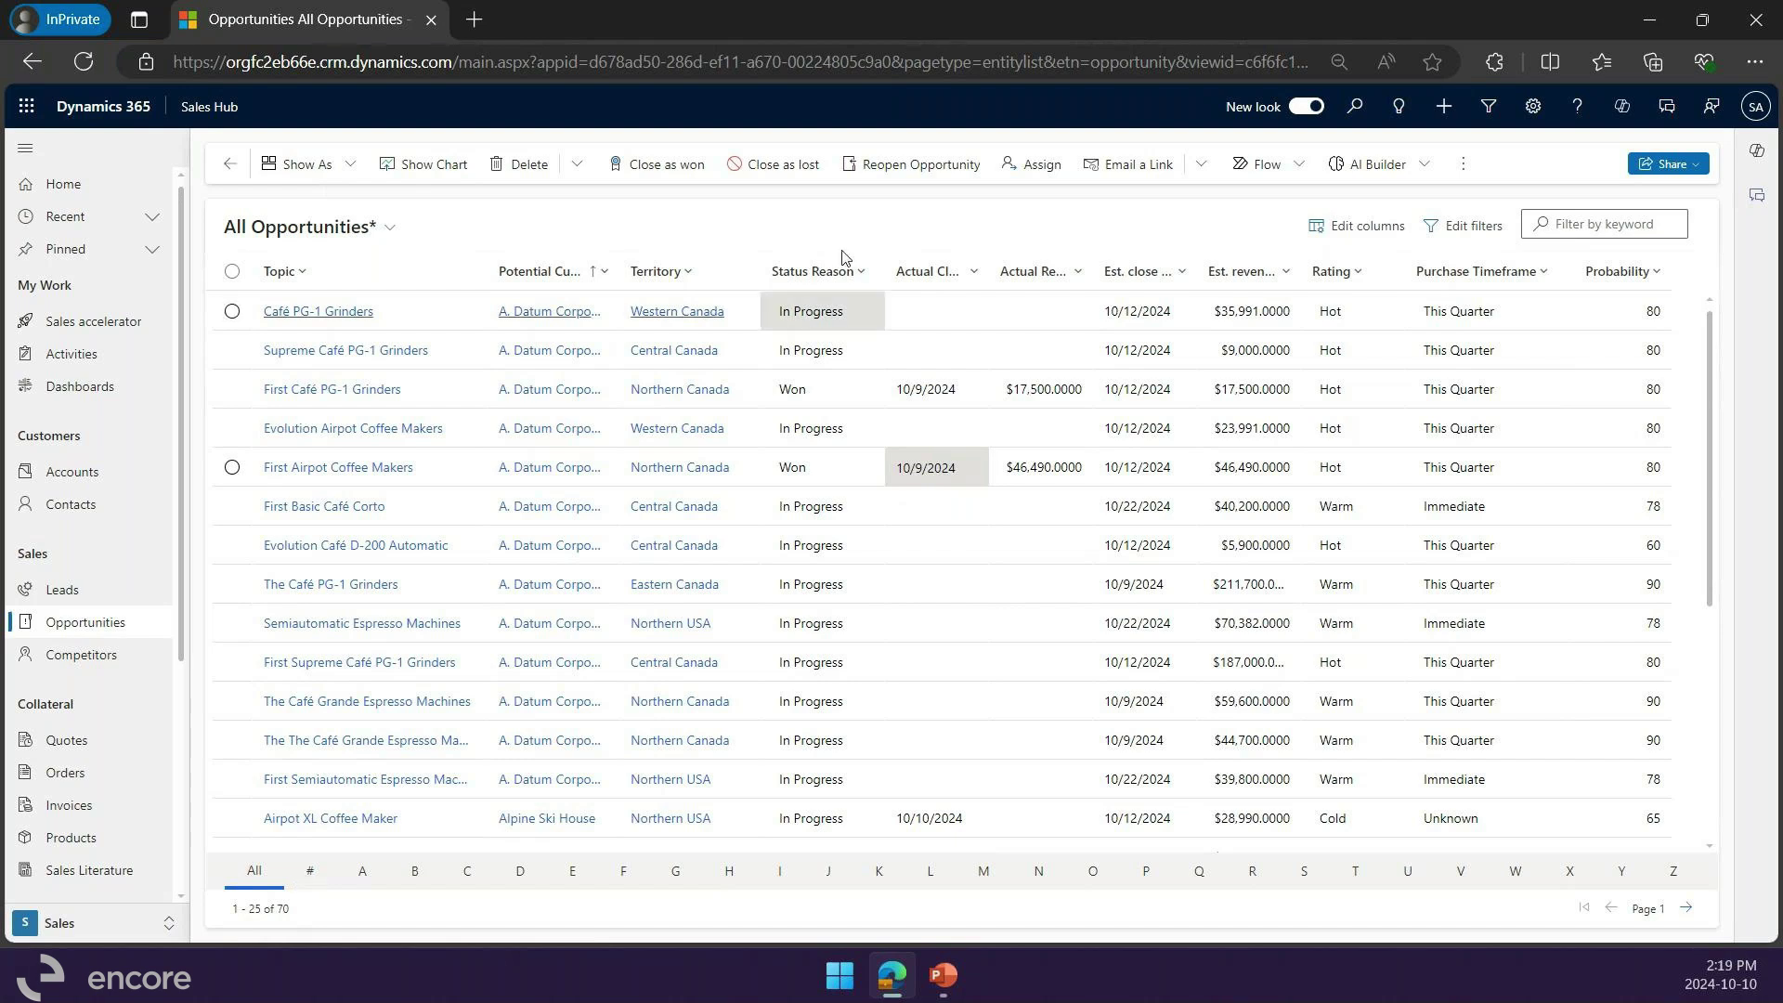
{"action": "left_click", "coordinate": [1534, 107]}
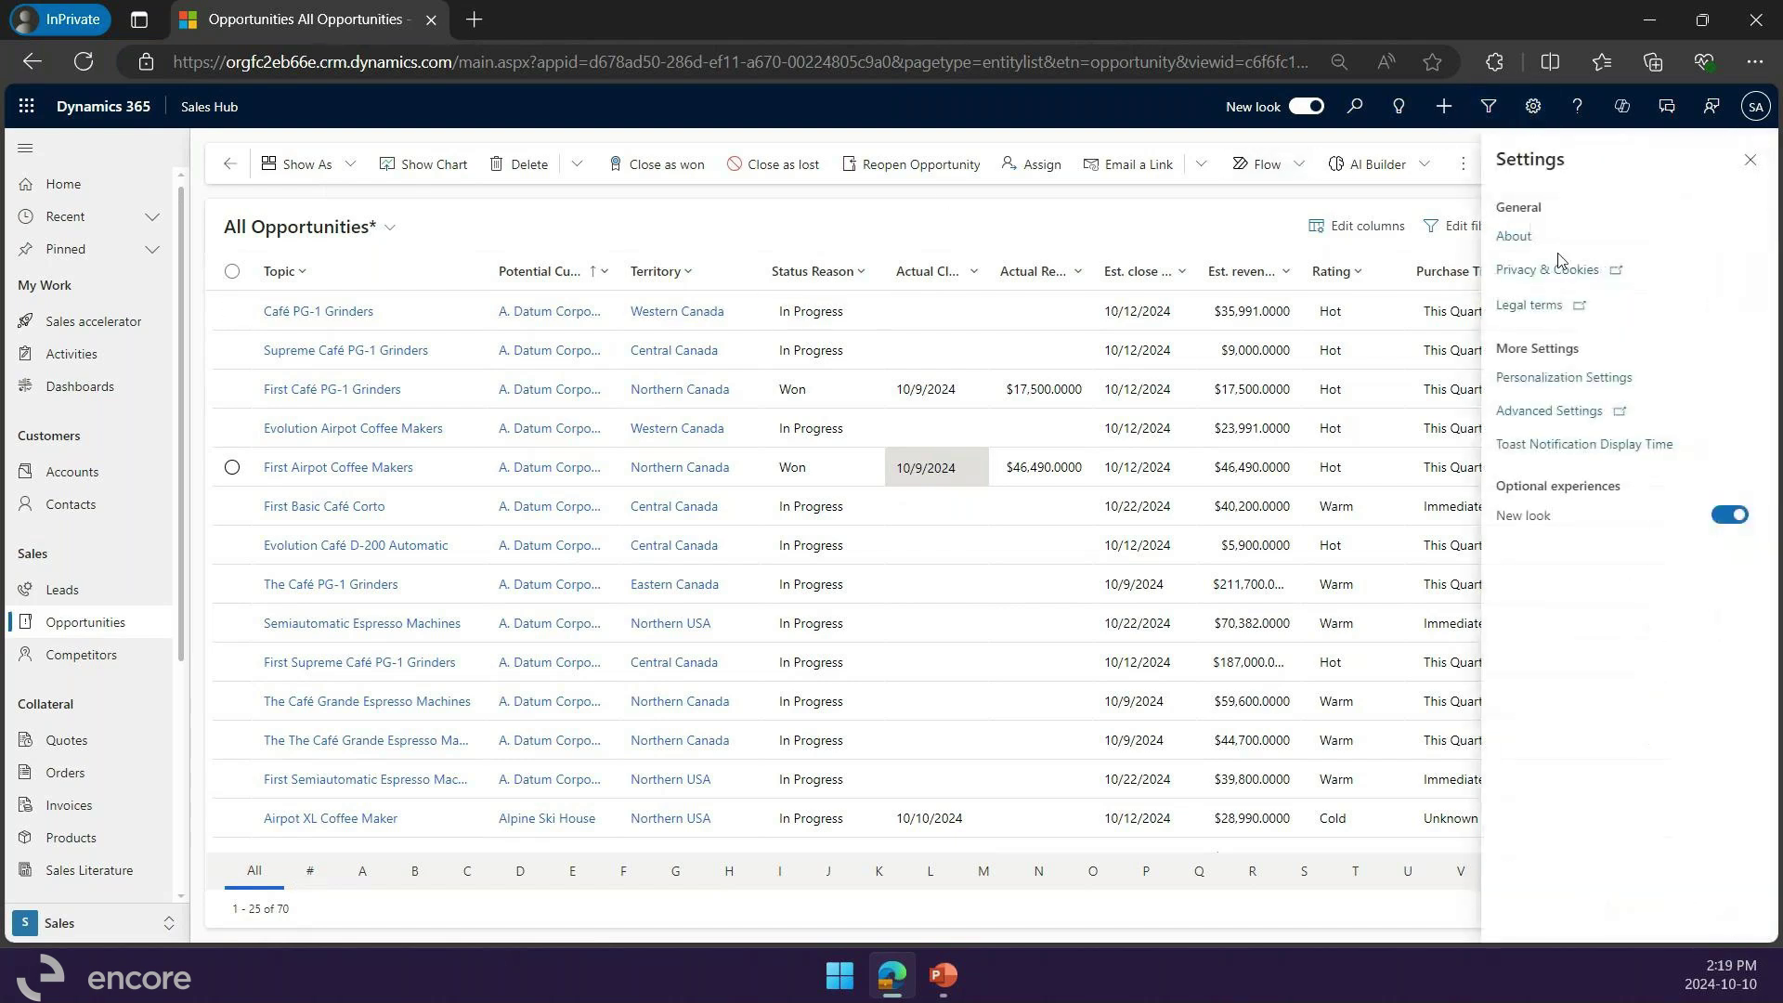
{"action": "left_click", "coordinate": [1220, 233]}
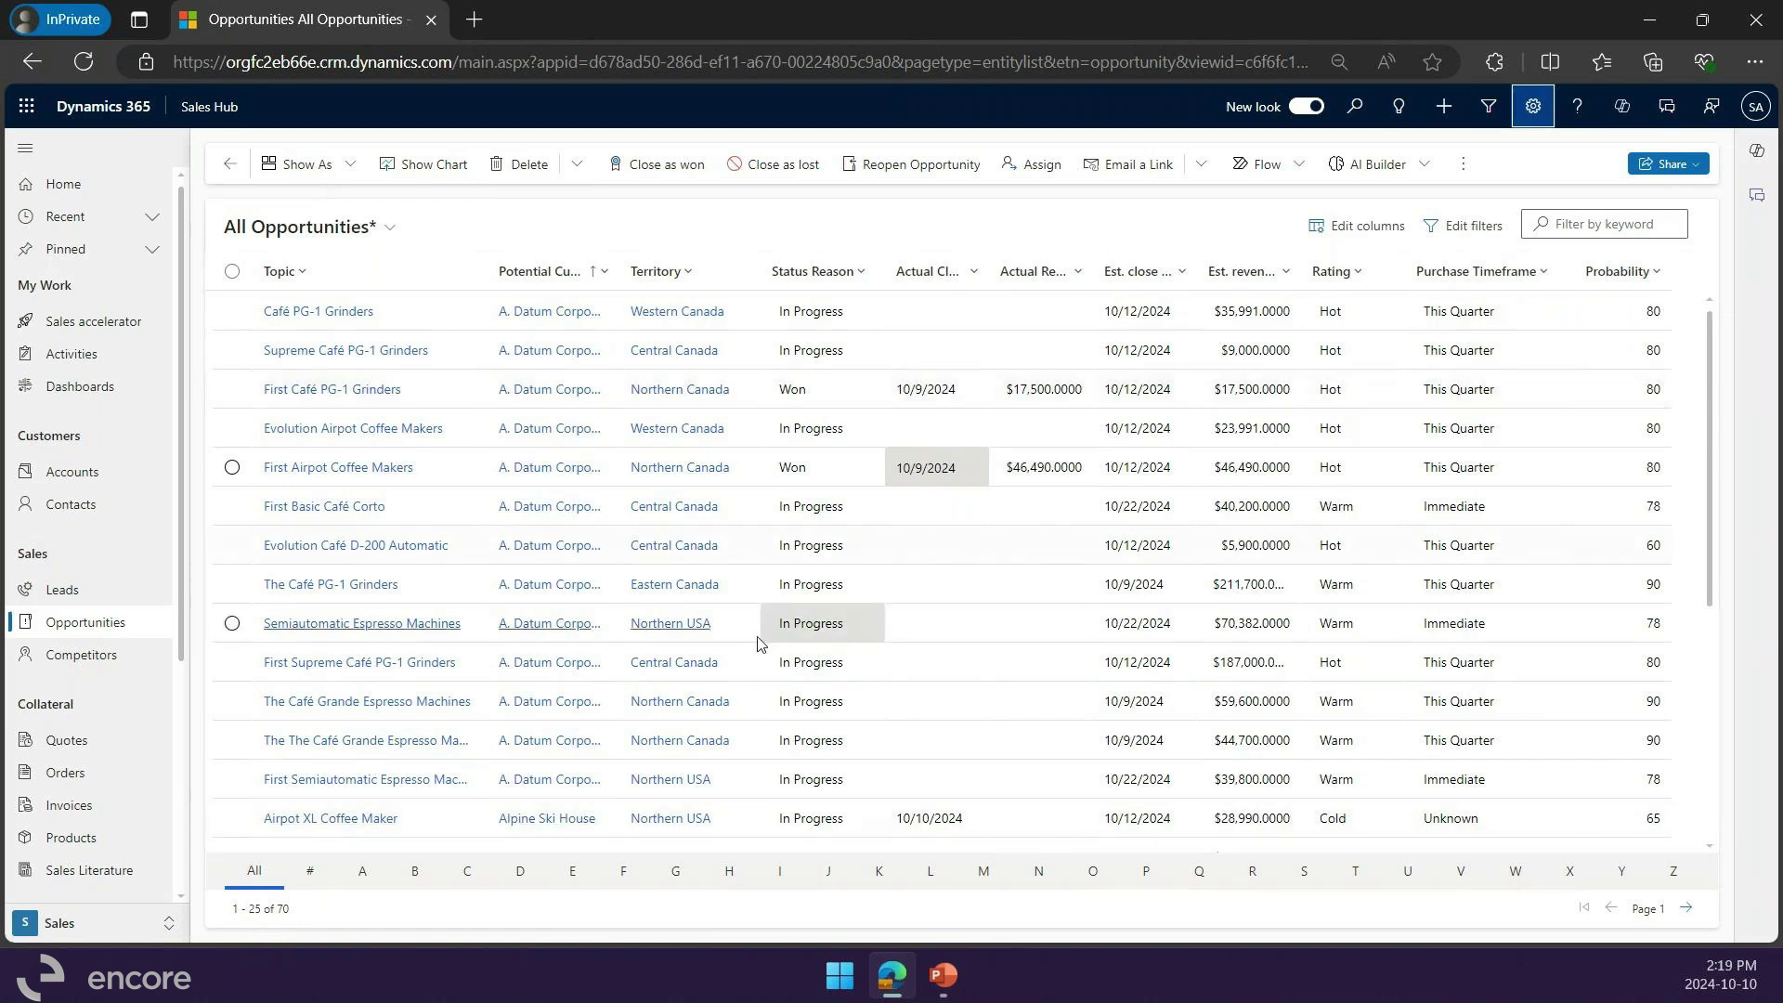
{"action": "scroll", "coordinate": [767, 628], "scroll_direction": "down", "scroll_amount": 4}
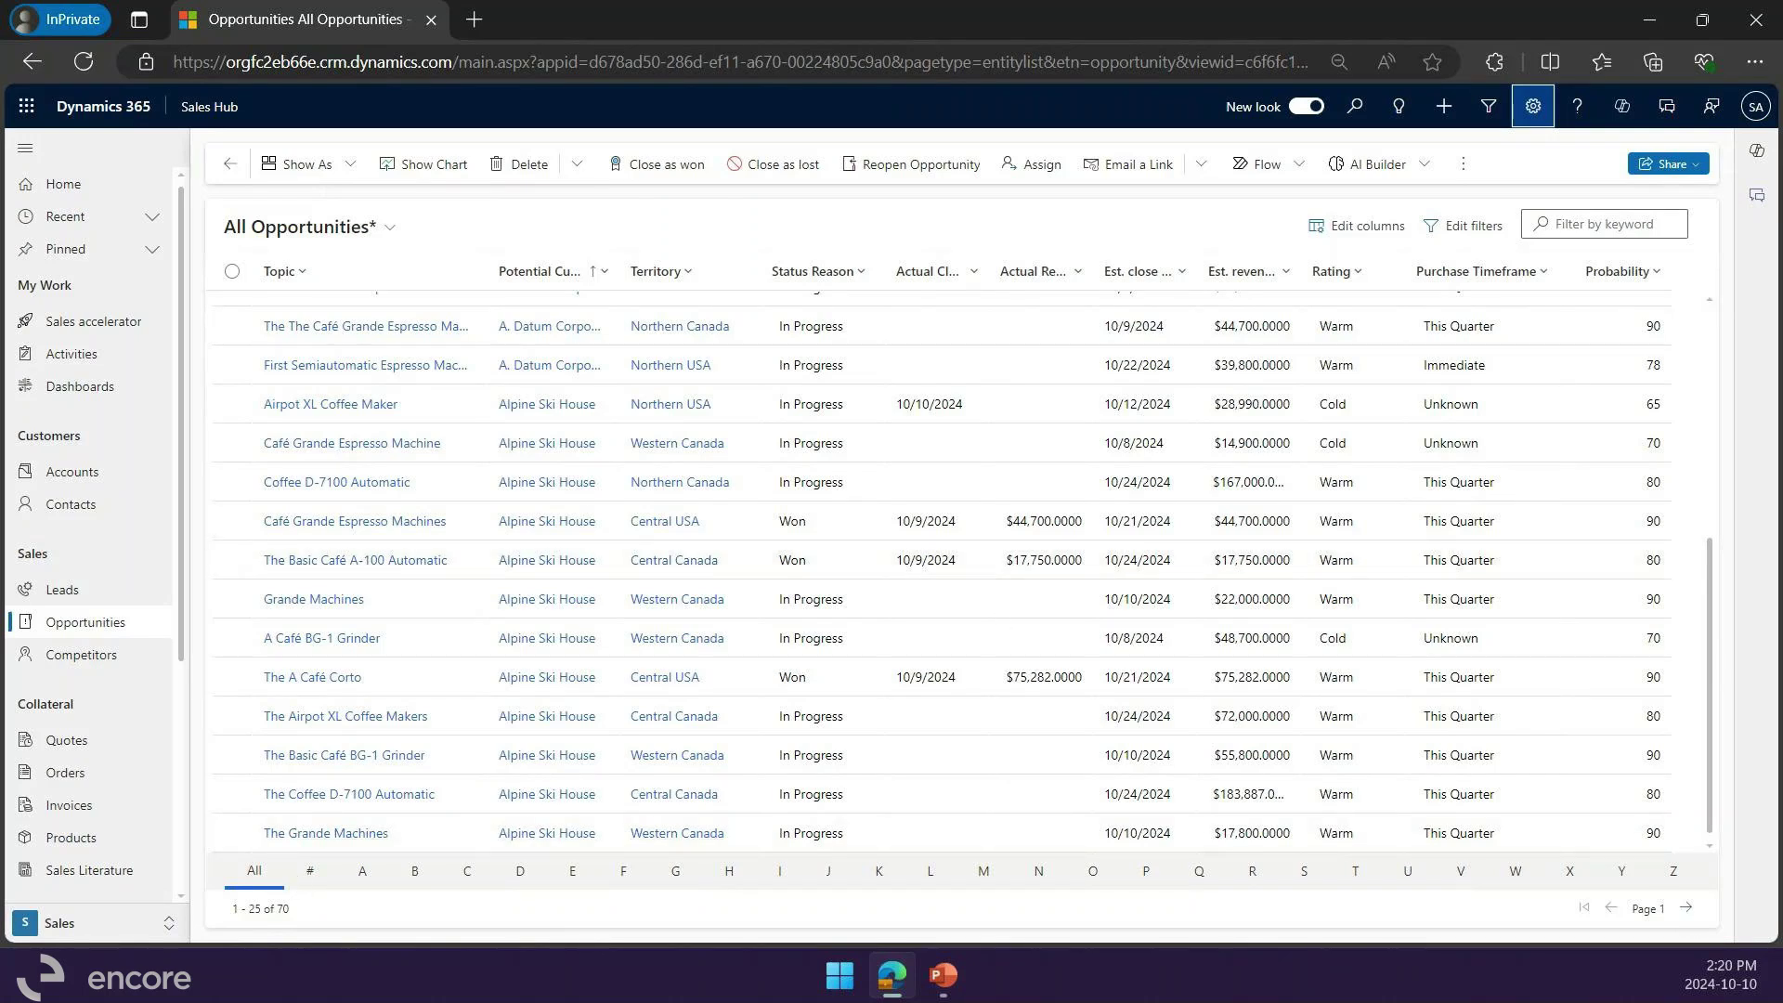
Step: Select the A Café BG-1 Grinder row among the Alpine Ski House opportunities
{"action": "left_click", "coordinate": [1128, 638]}
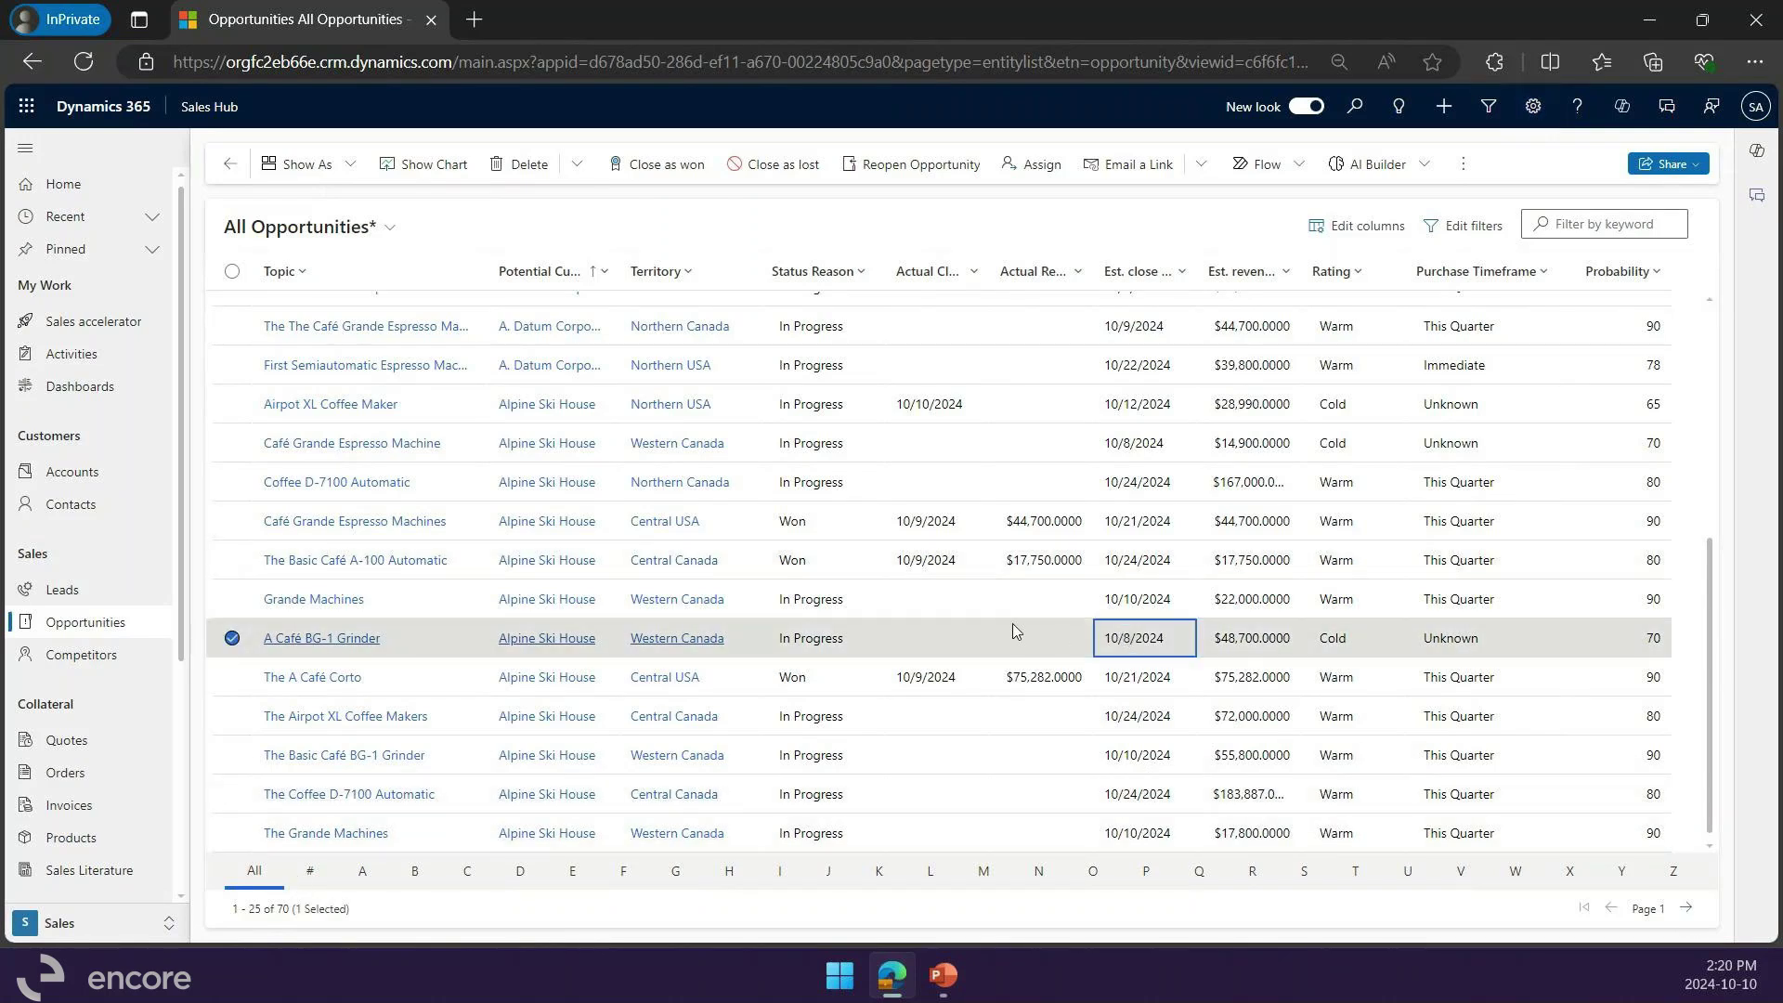
Step: Switch to the Editable Grid and edit A Café BG-1 Grinder's close date and estimated revenue cells
{"action": "left_click", "coordinate": [335, 165]}
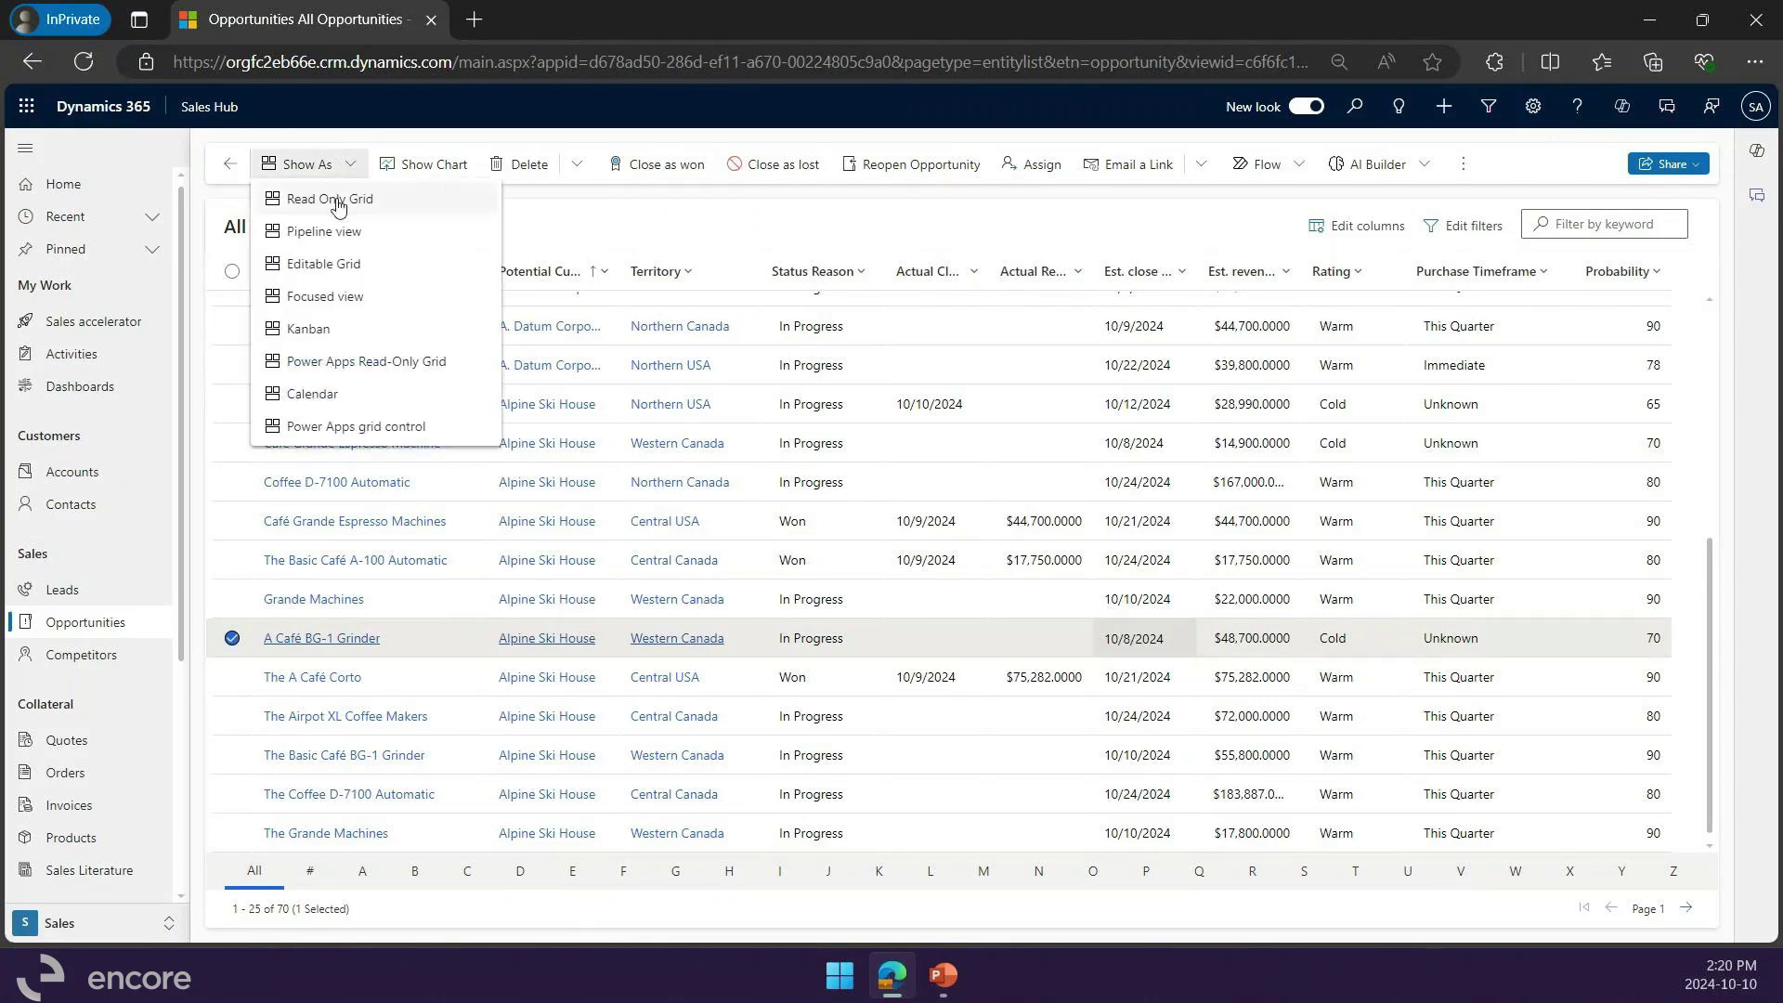
{"action": "left_click", "coordinate": [339, 263]}
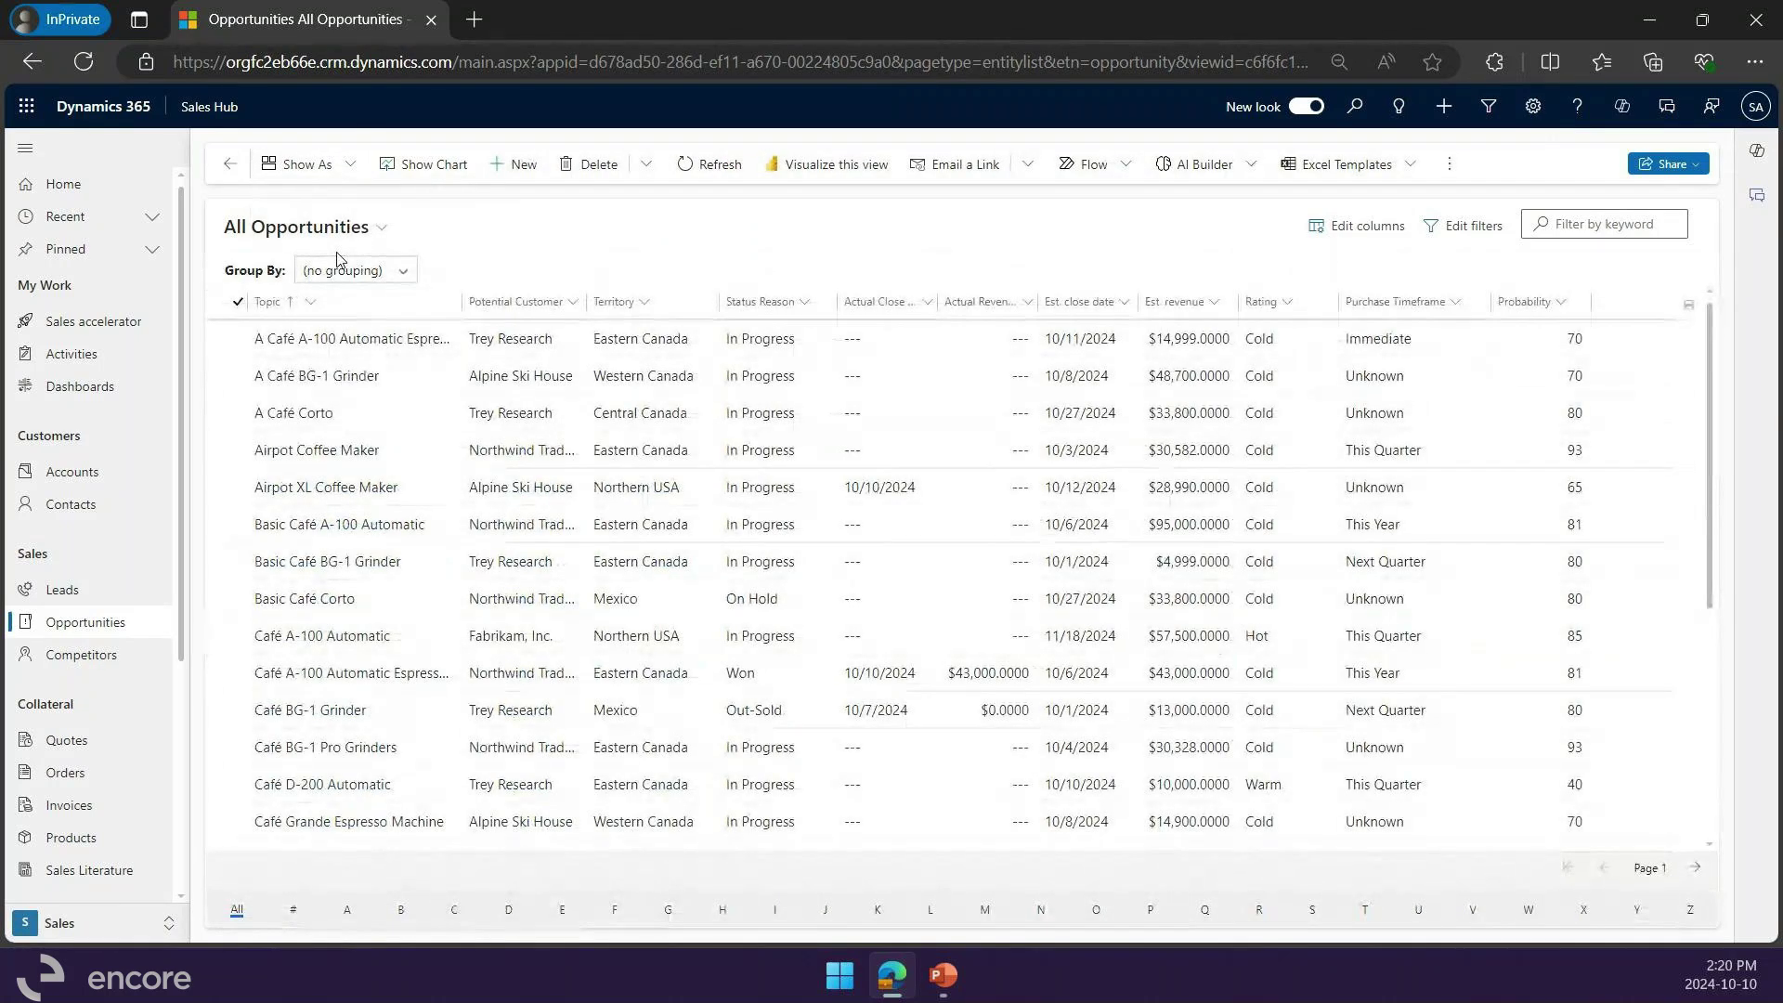
{"action": "left_click", "coordinate": [1138, 383]}
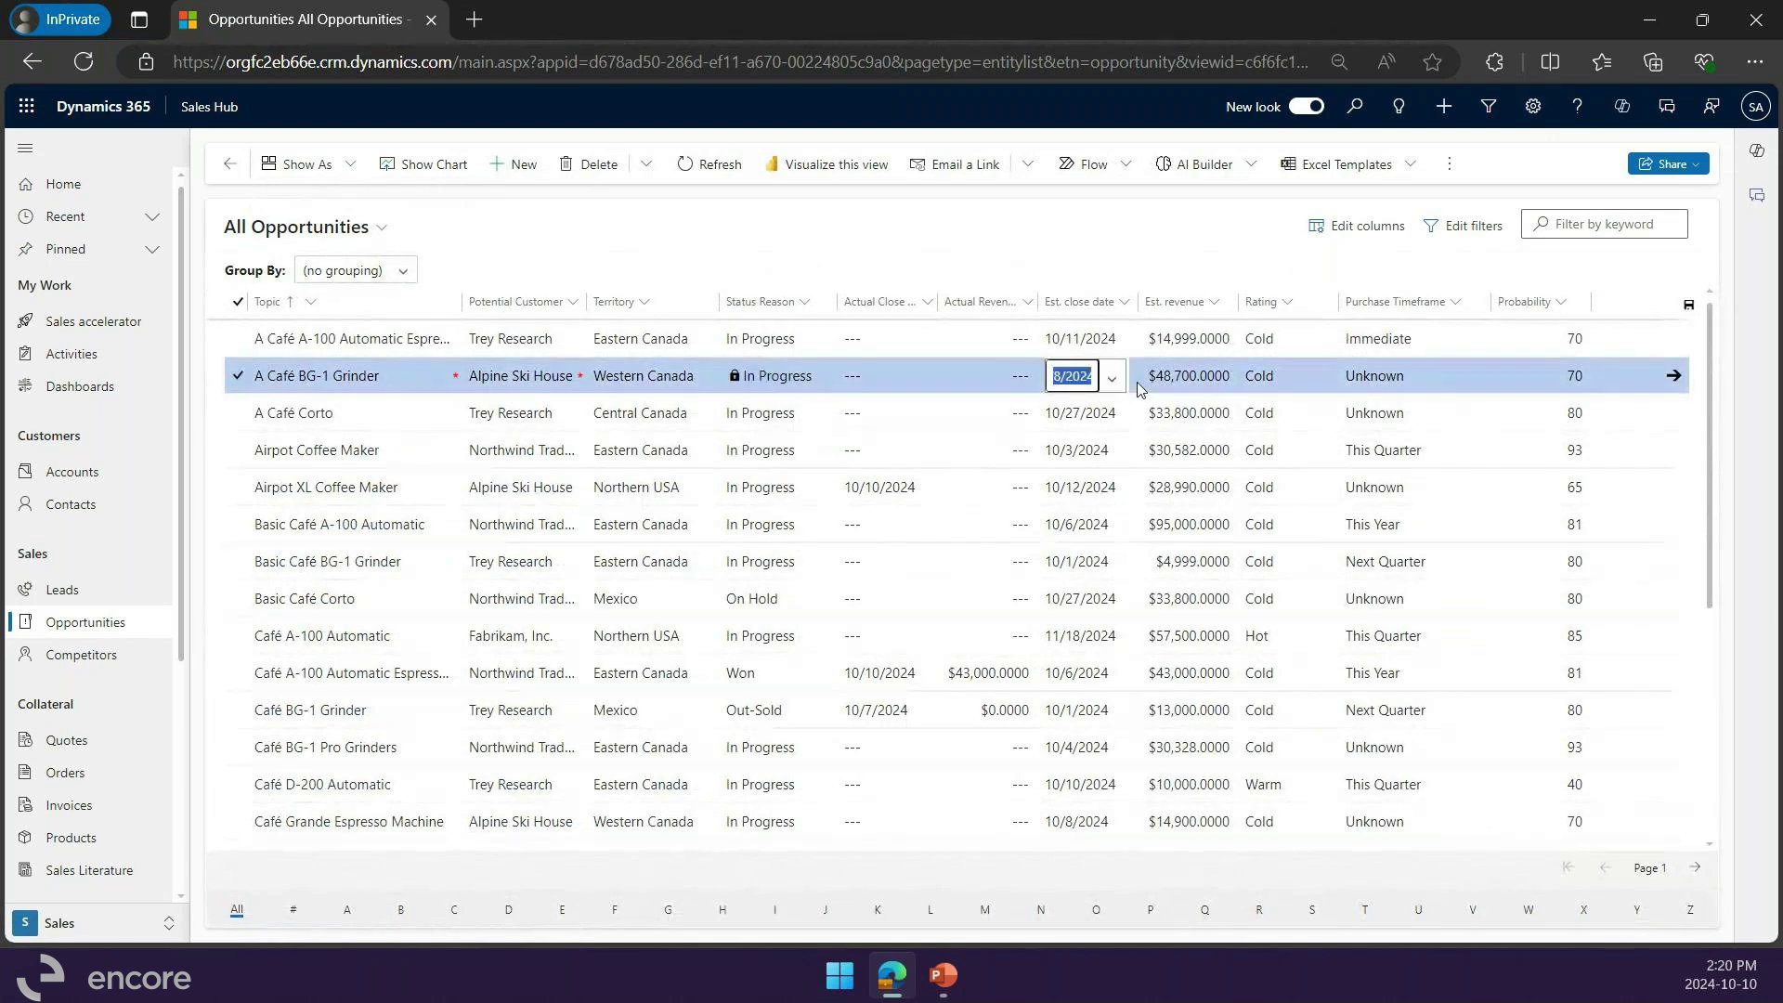
{"action": "left_click", "coordinate": [1112, 377]}
{"action": "left_click", "coordinate": [1112, 378]}
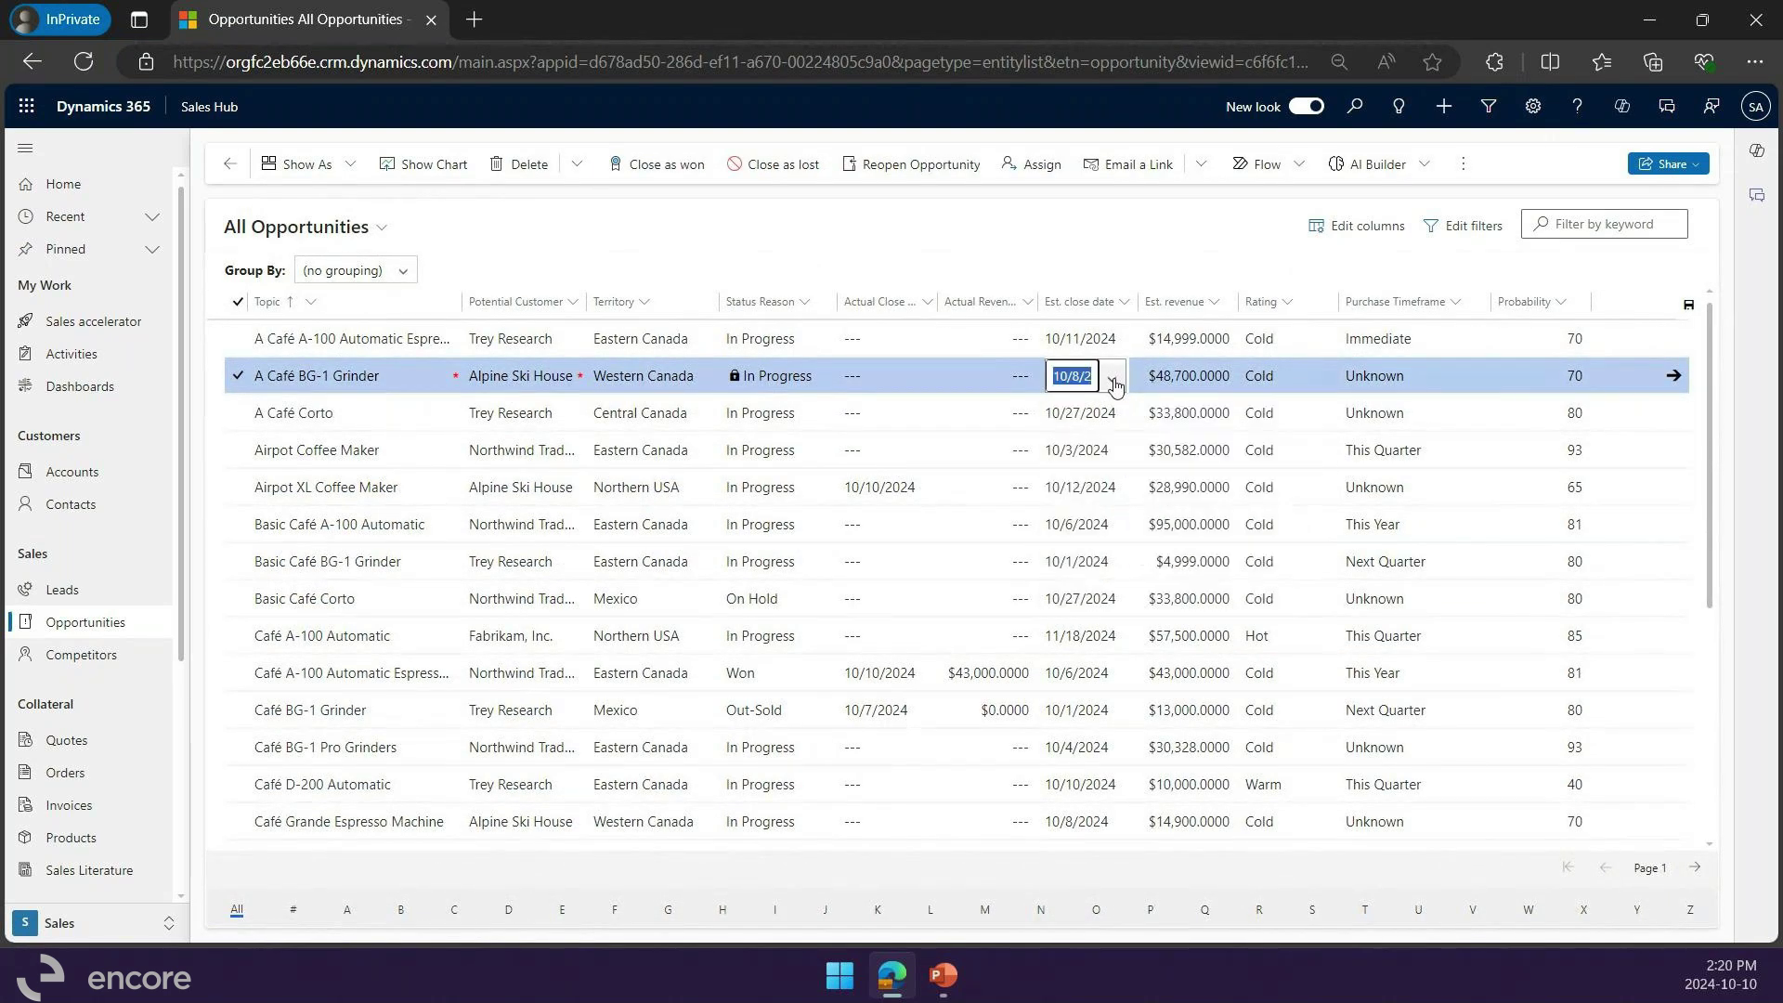
{"action": "left_click", "coordinate": [1228, 386]}
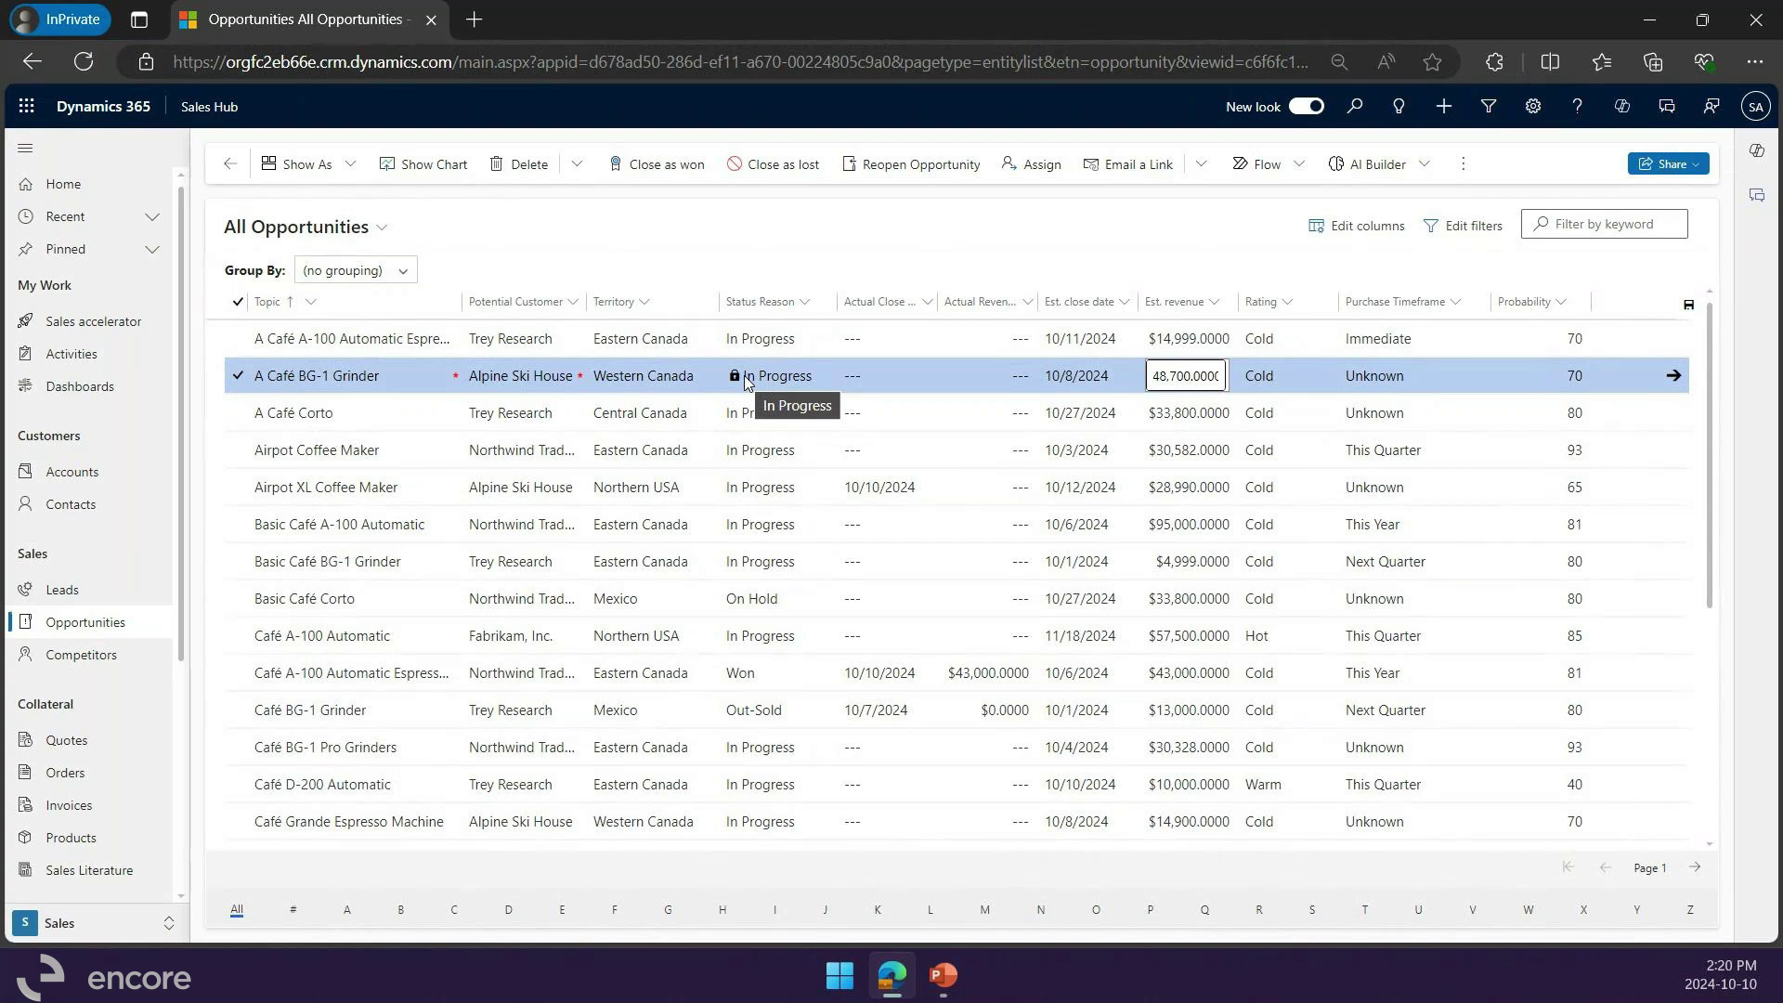
{"action": "left_click", "coordinate": [696, 686]}
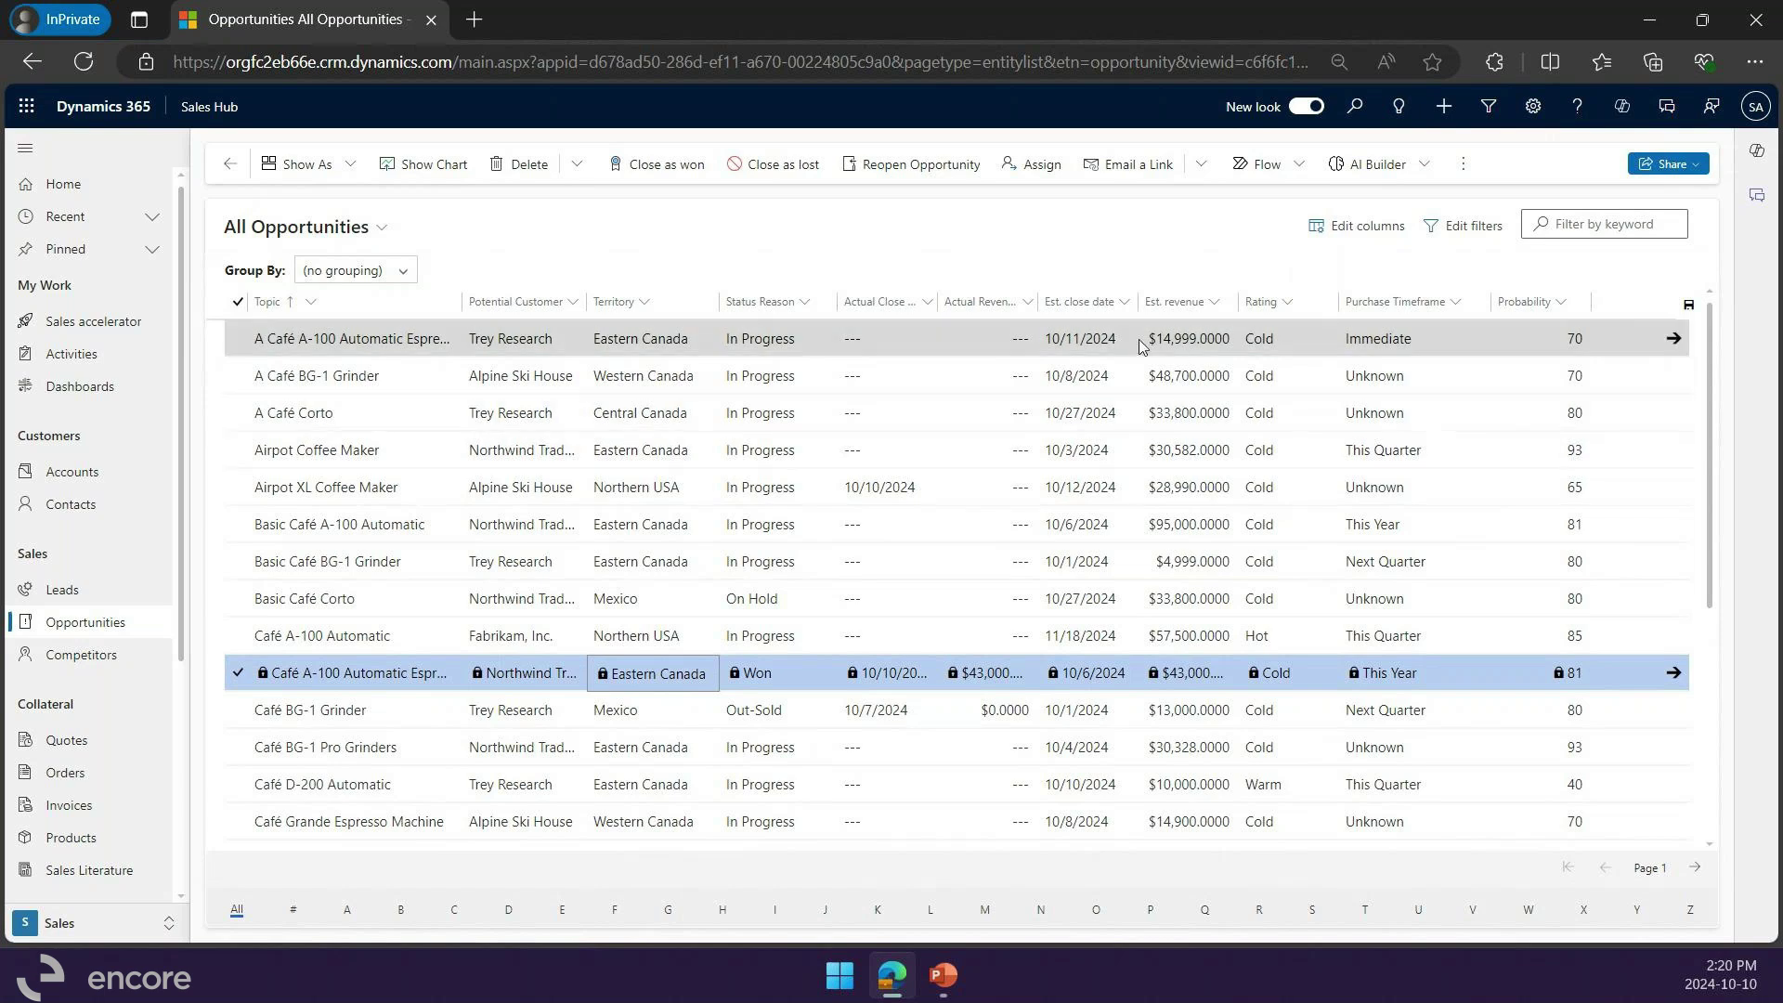
Step: Change the first opportunity's rating from Cold to Hot
{"action": "left_click", "coordinate": [1103, 345]}
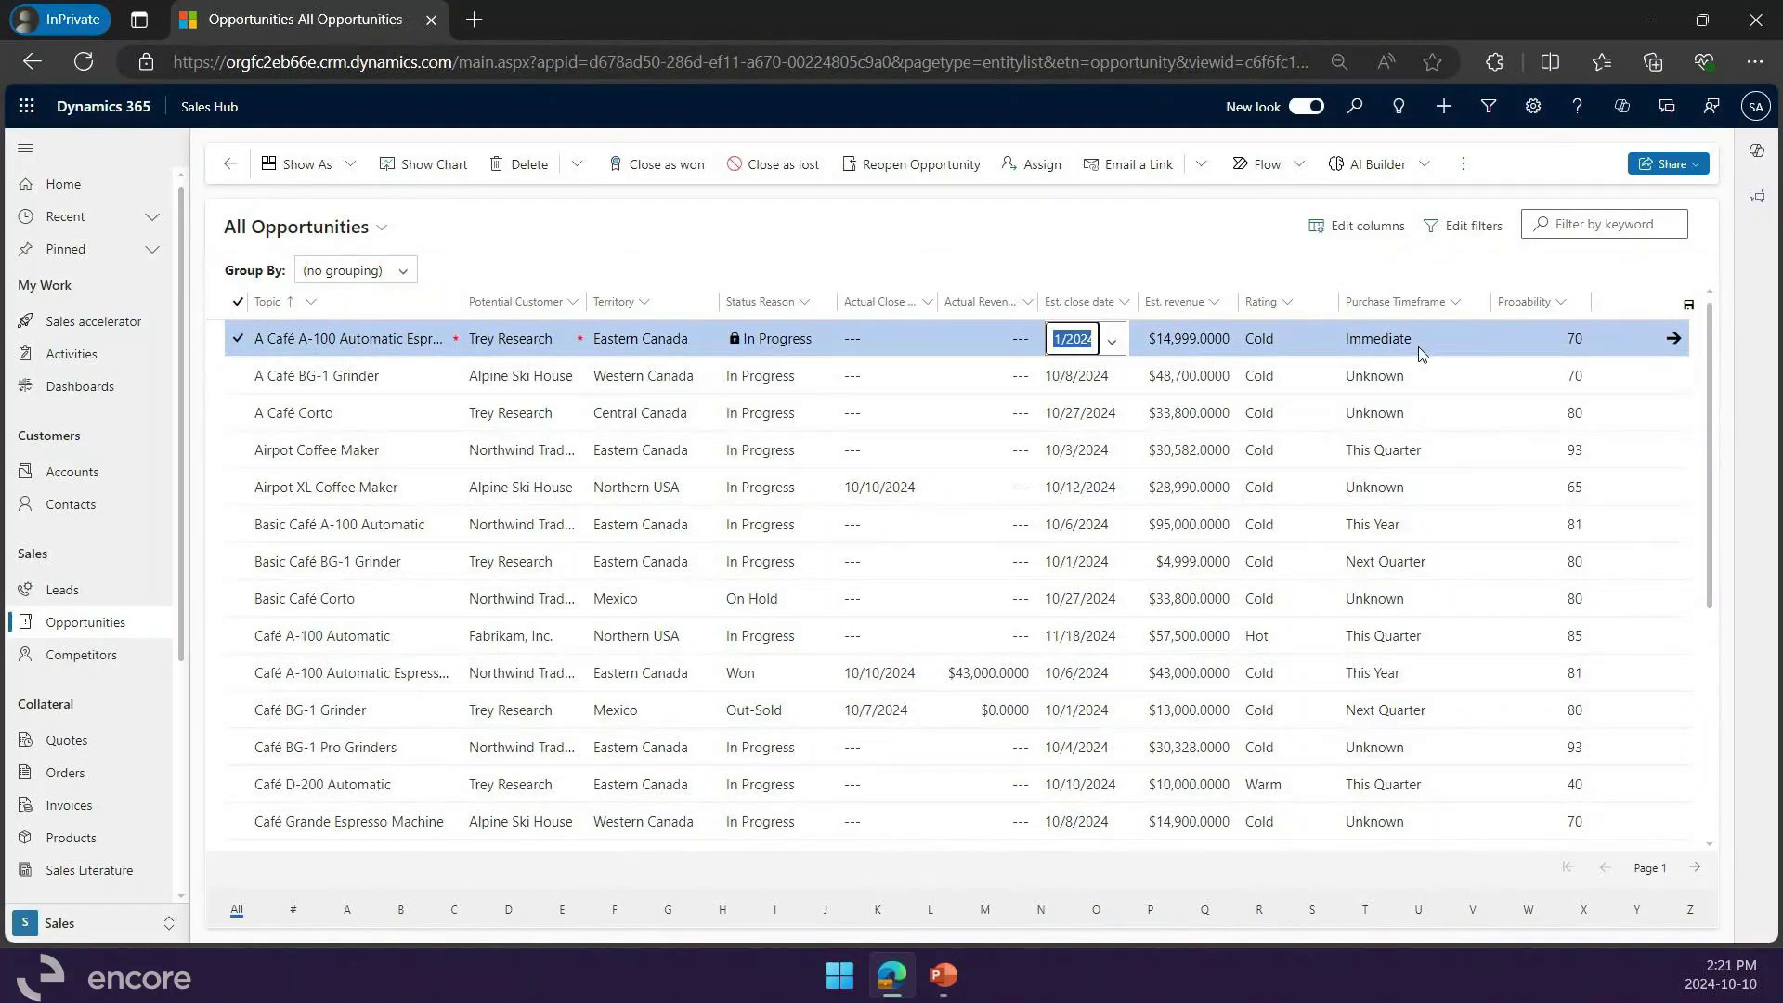
{"action": "left_click", "coordinate": [1287, 342]}
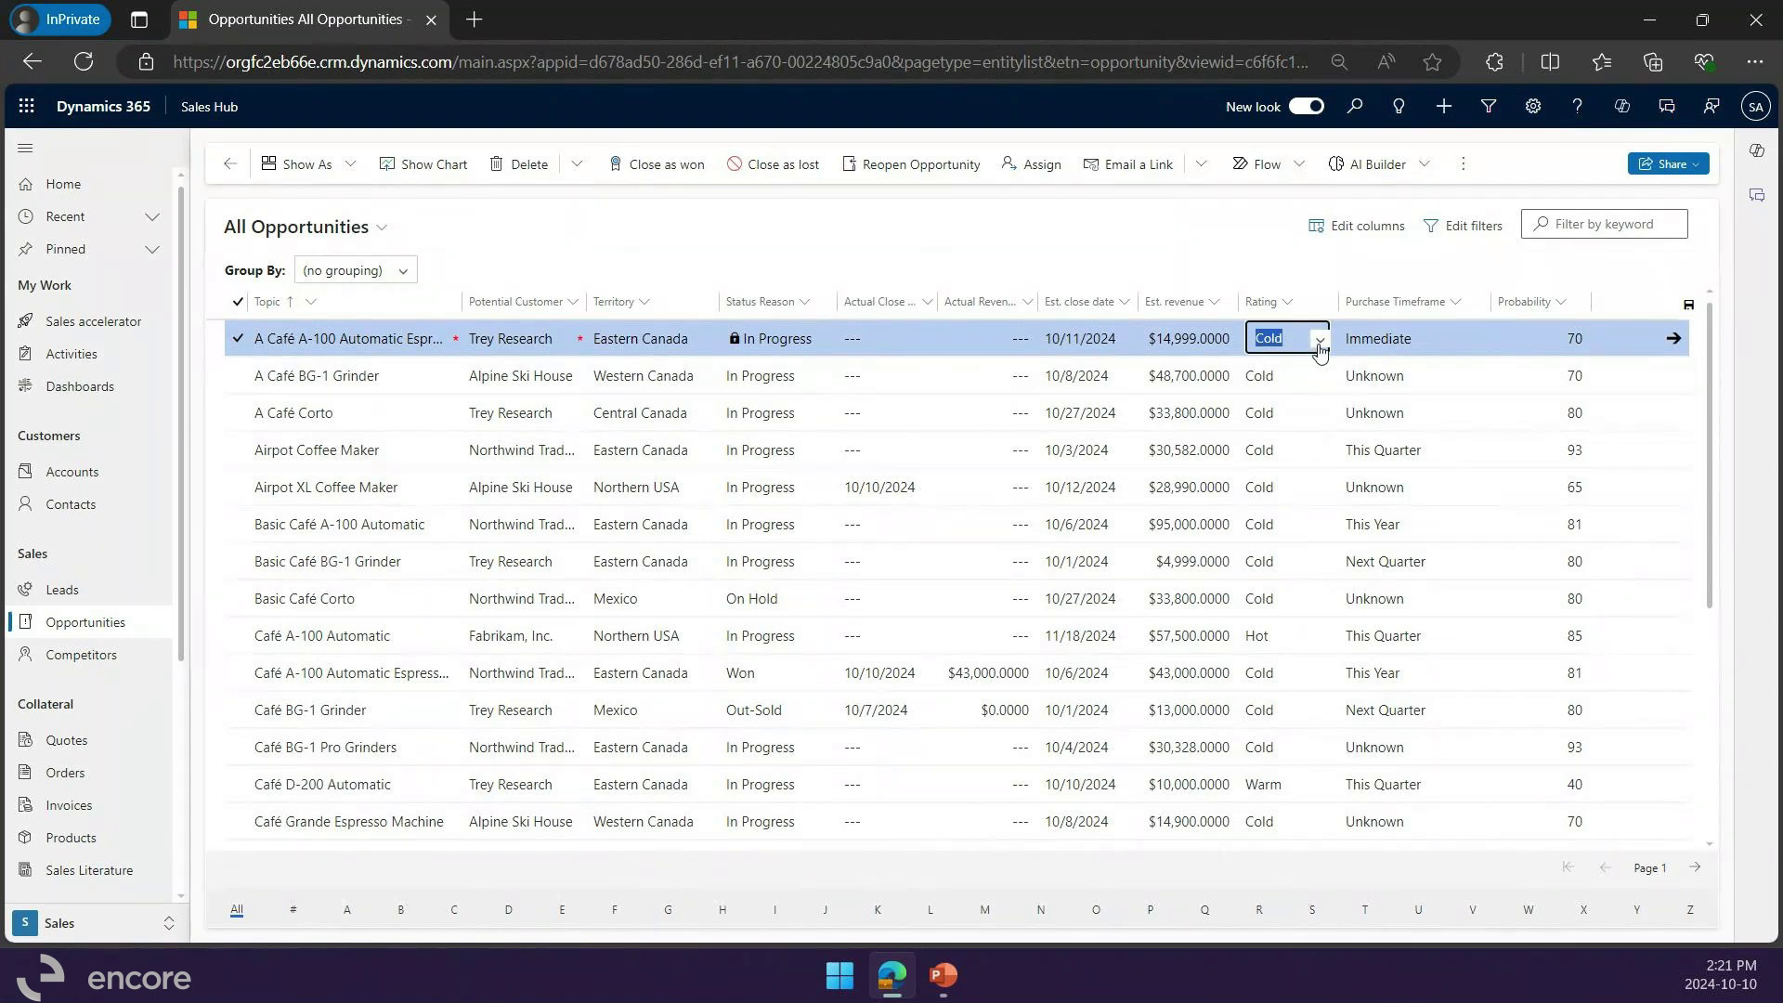
{"action": "left_click", "coordinate": [1320, 346]}
{"action": "left_click", "coordinate": [1263, 371]}
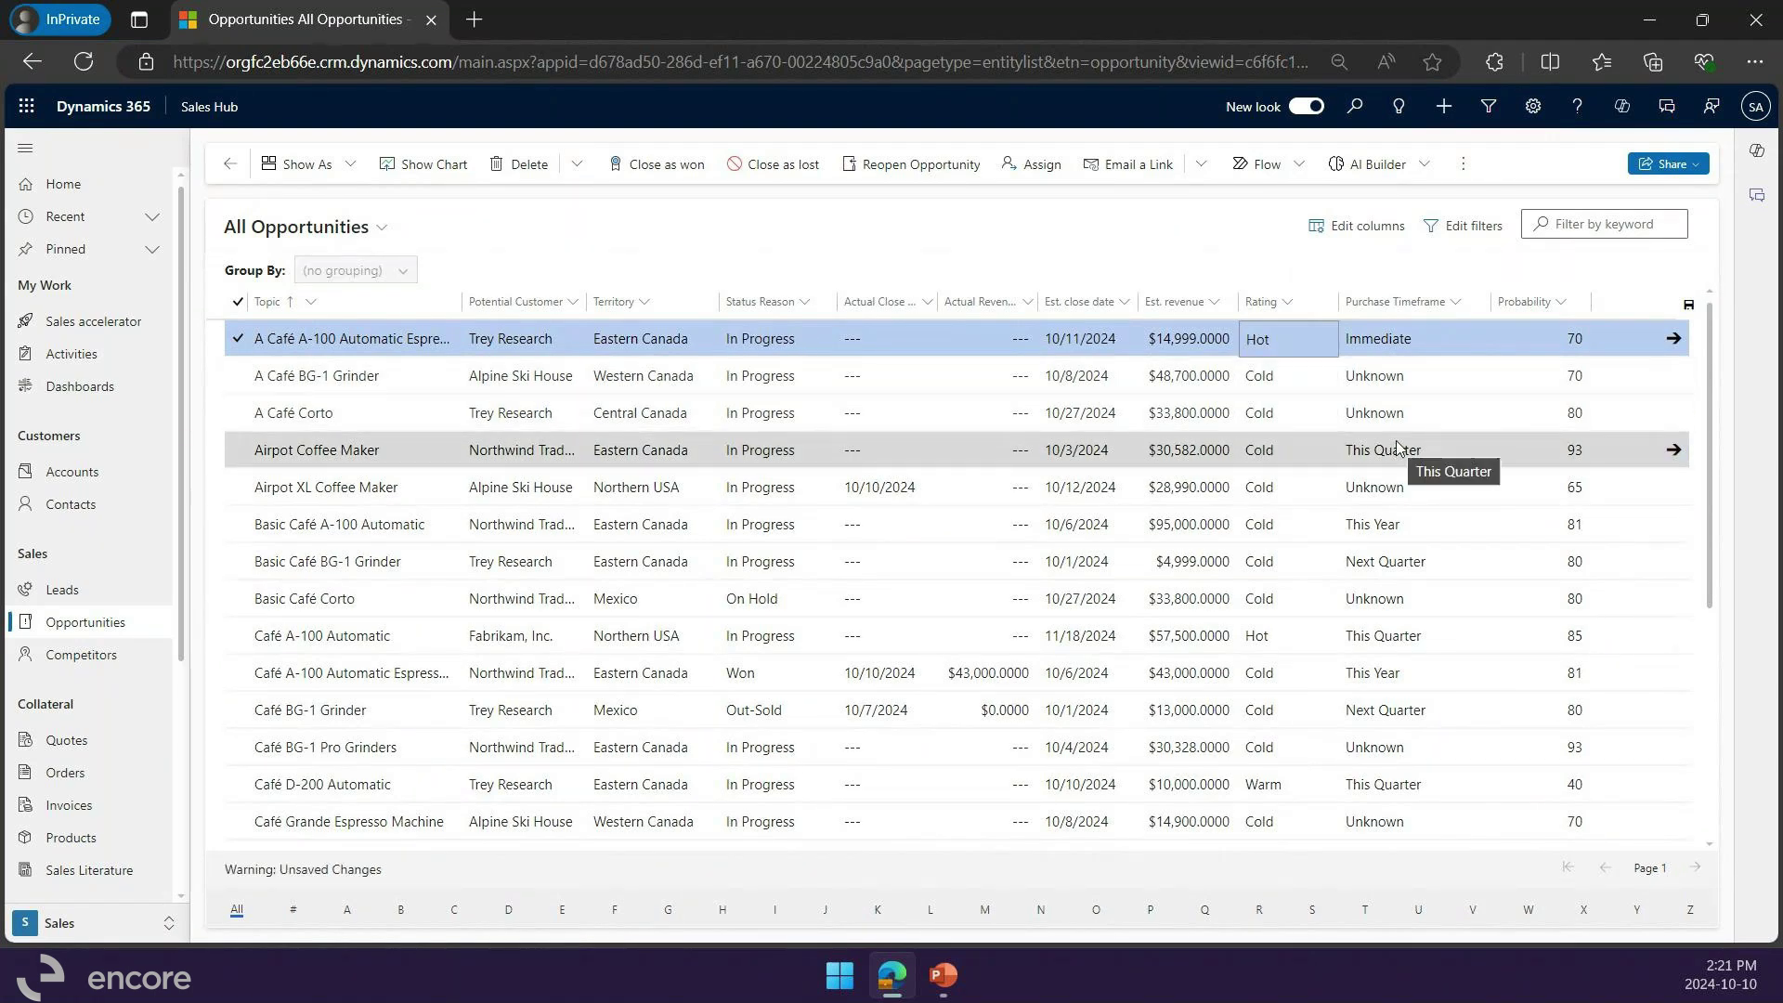
Step: Set A Café Corto's probability to 30 and save the edit
{"action": "left_click", "coordinate": [1583, 414]}
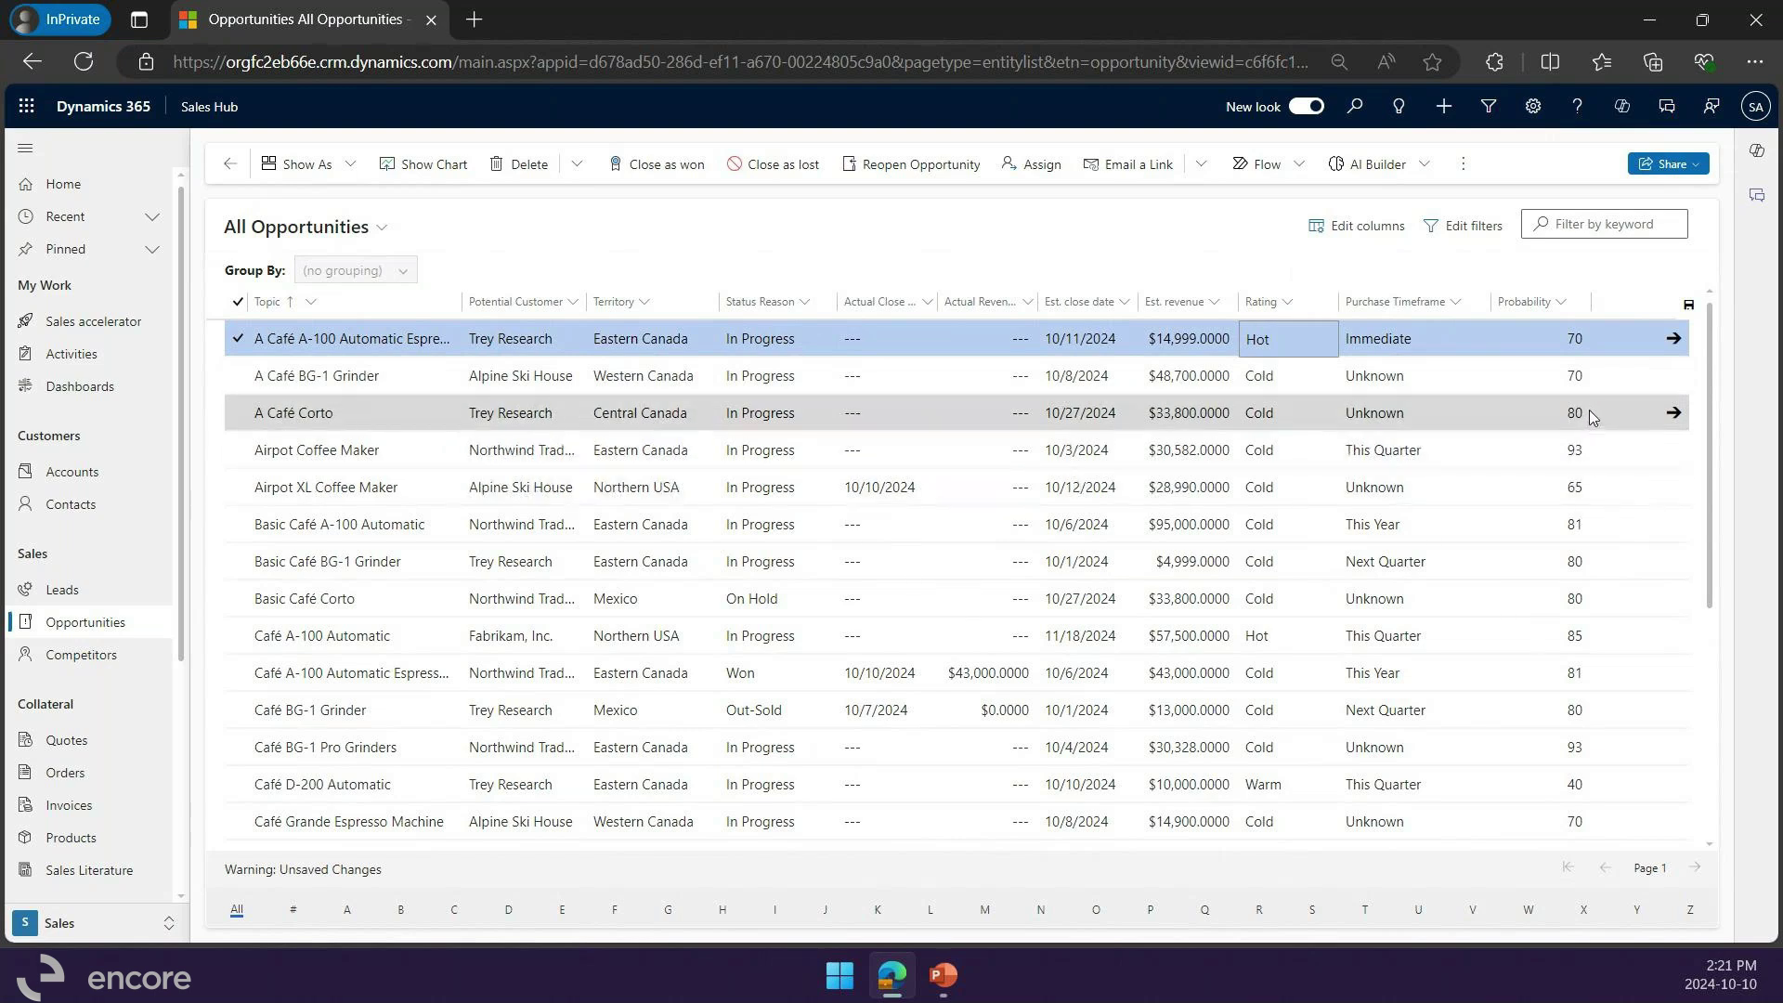
{"action": "double_click", "coordinate": [1575, 419]}
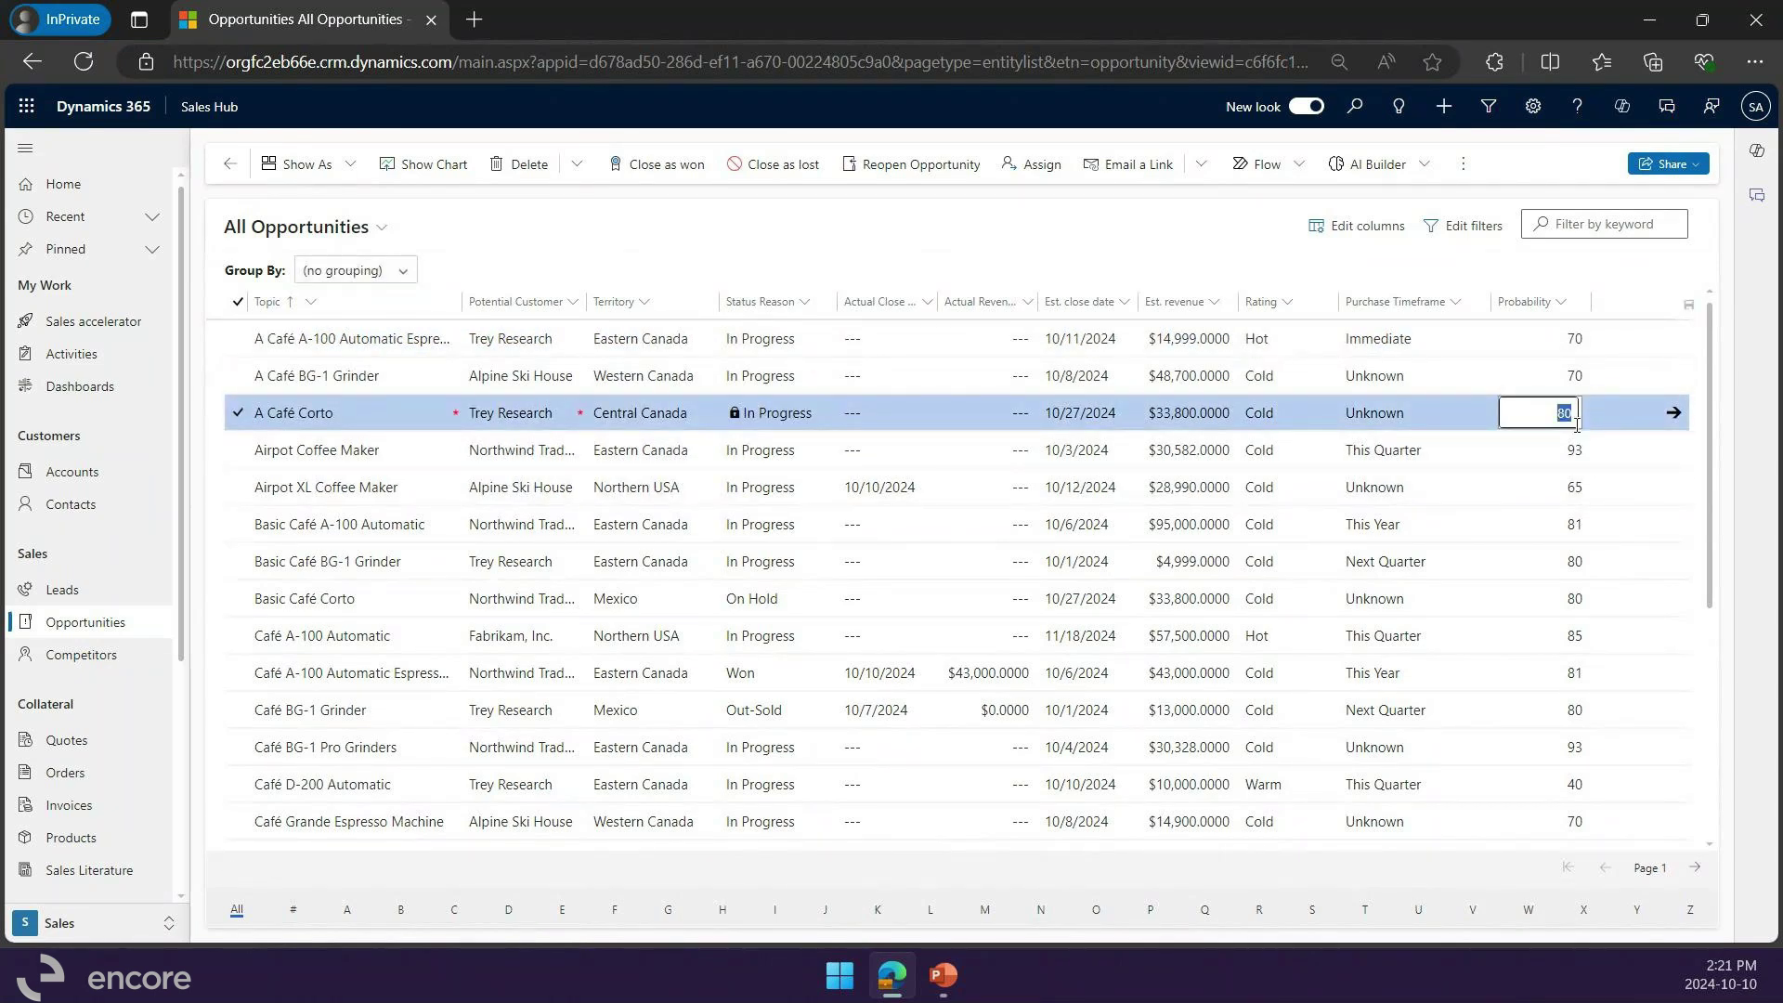
{"action": "type", "text": "30"}
{"action": "left_click", "coordinate": [1474, 372]}
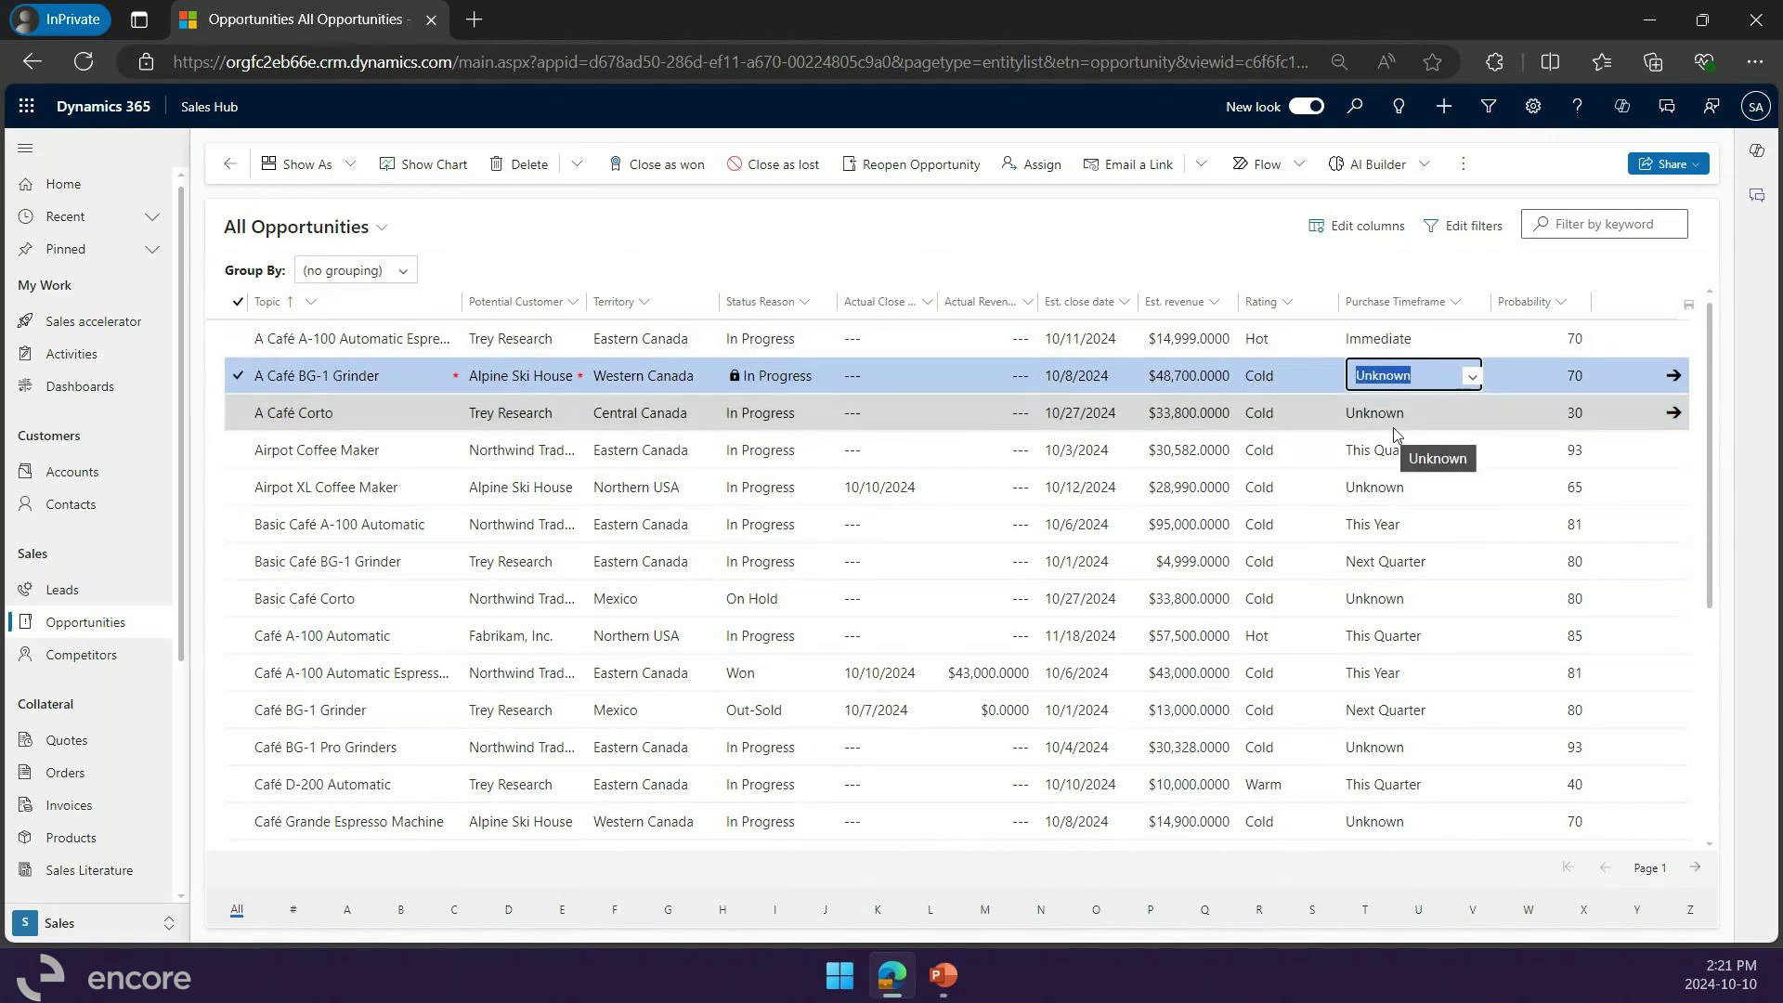
{"action": "left_click", "coordinate": [1406, 414]}
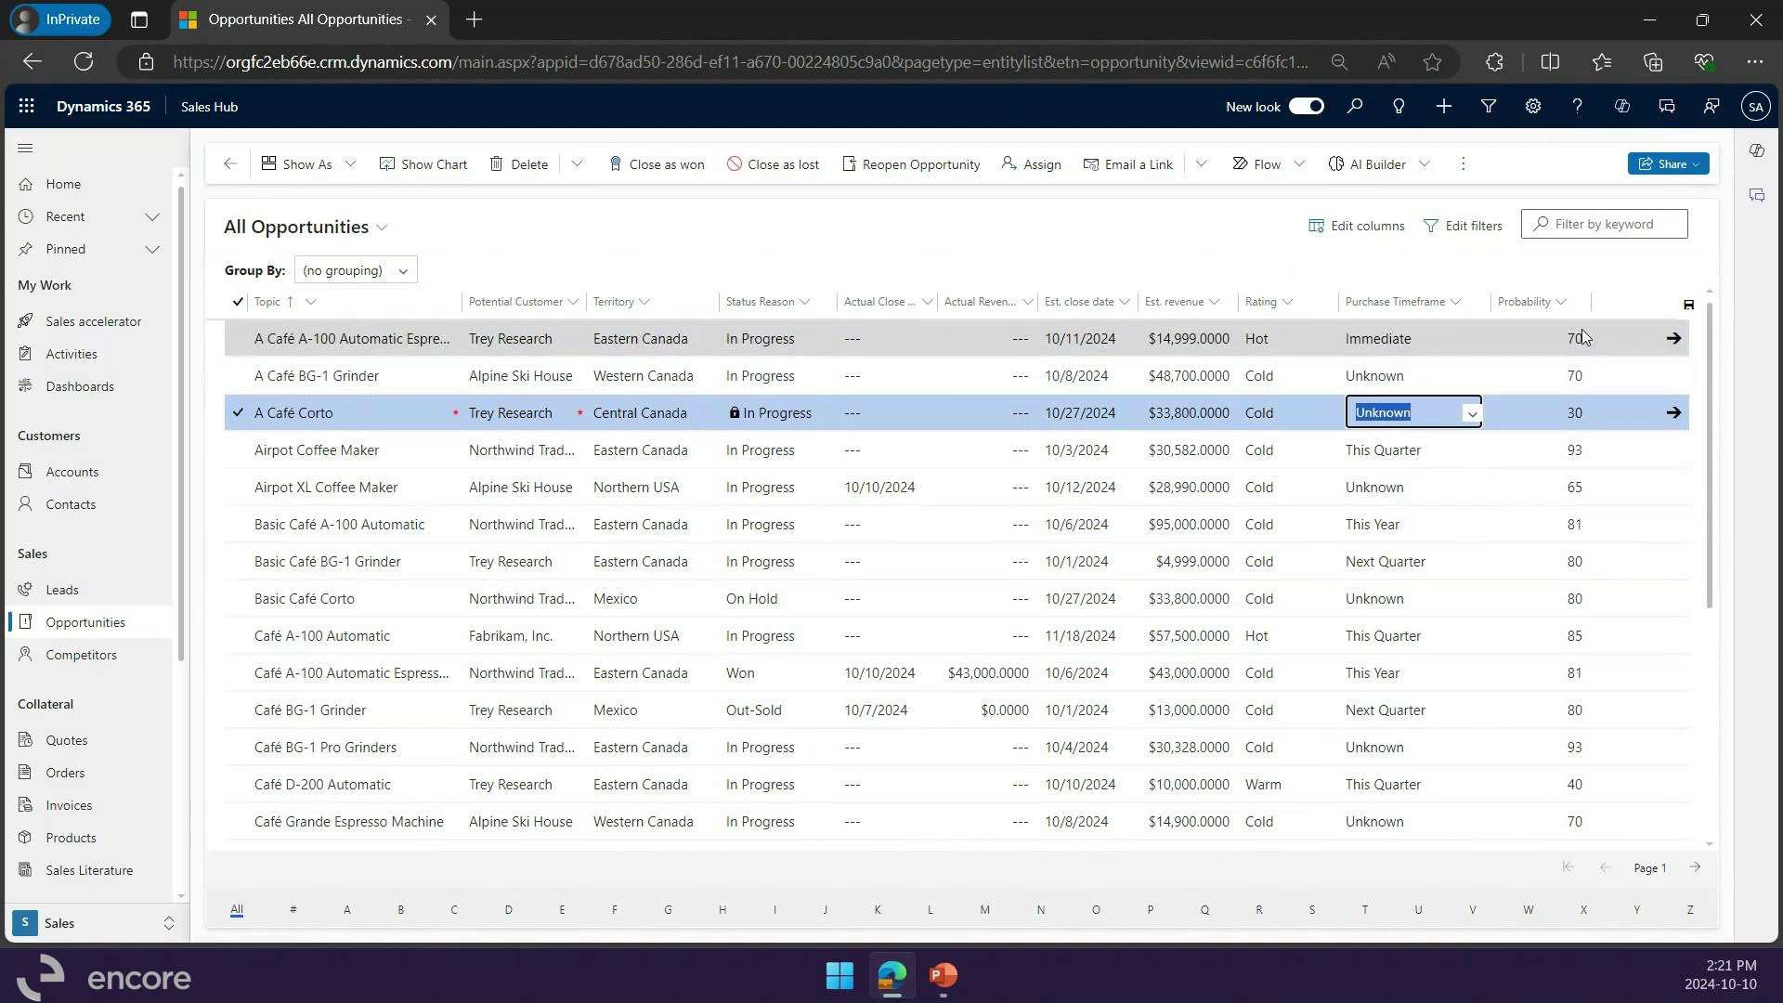
{"action": "left_click", "coordinate": [1688, 306]}
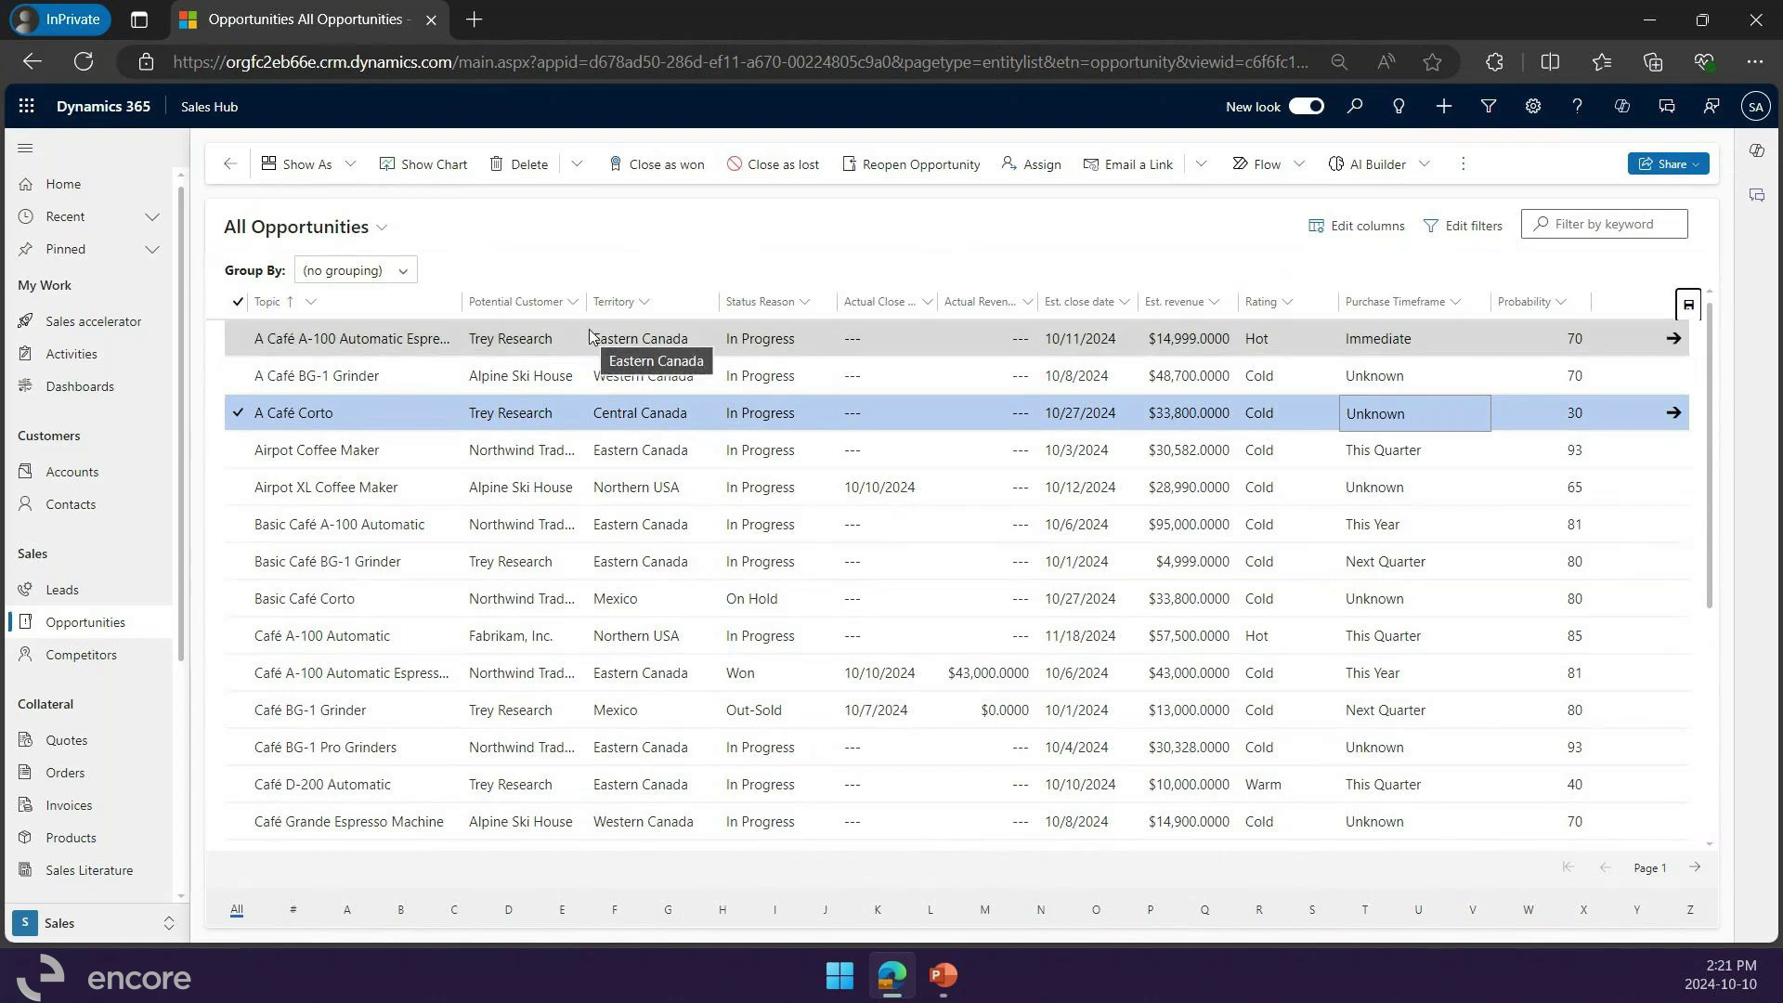
{"action": "left_click", "coordinate": [399, 271]}
Step: Group by Purchase Timeframe and rate First Basic Café Corto as Hot
{"action": "left_click", "coordinate": [380, 550]}
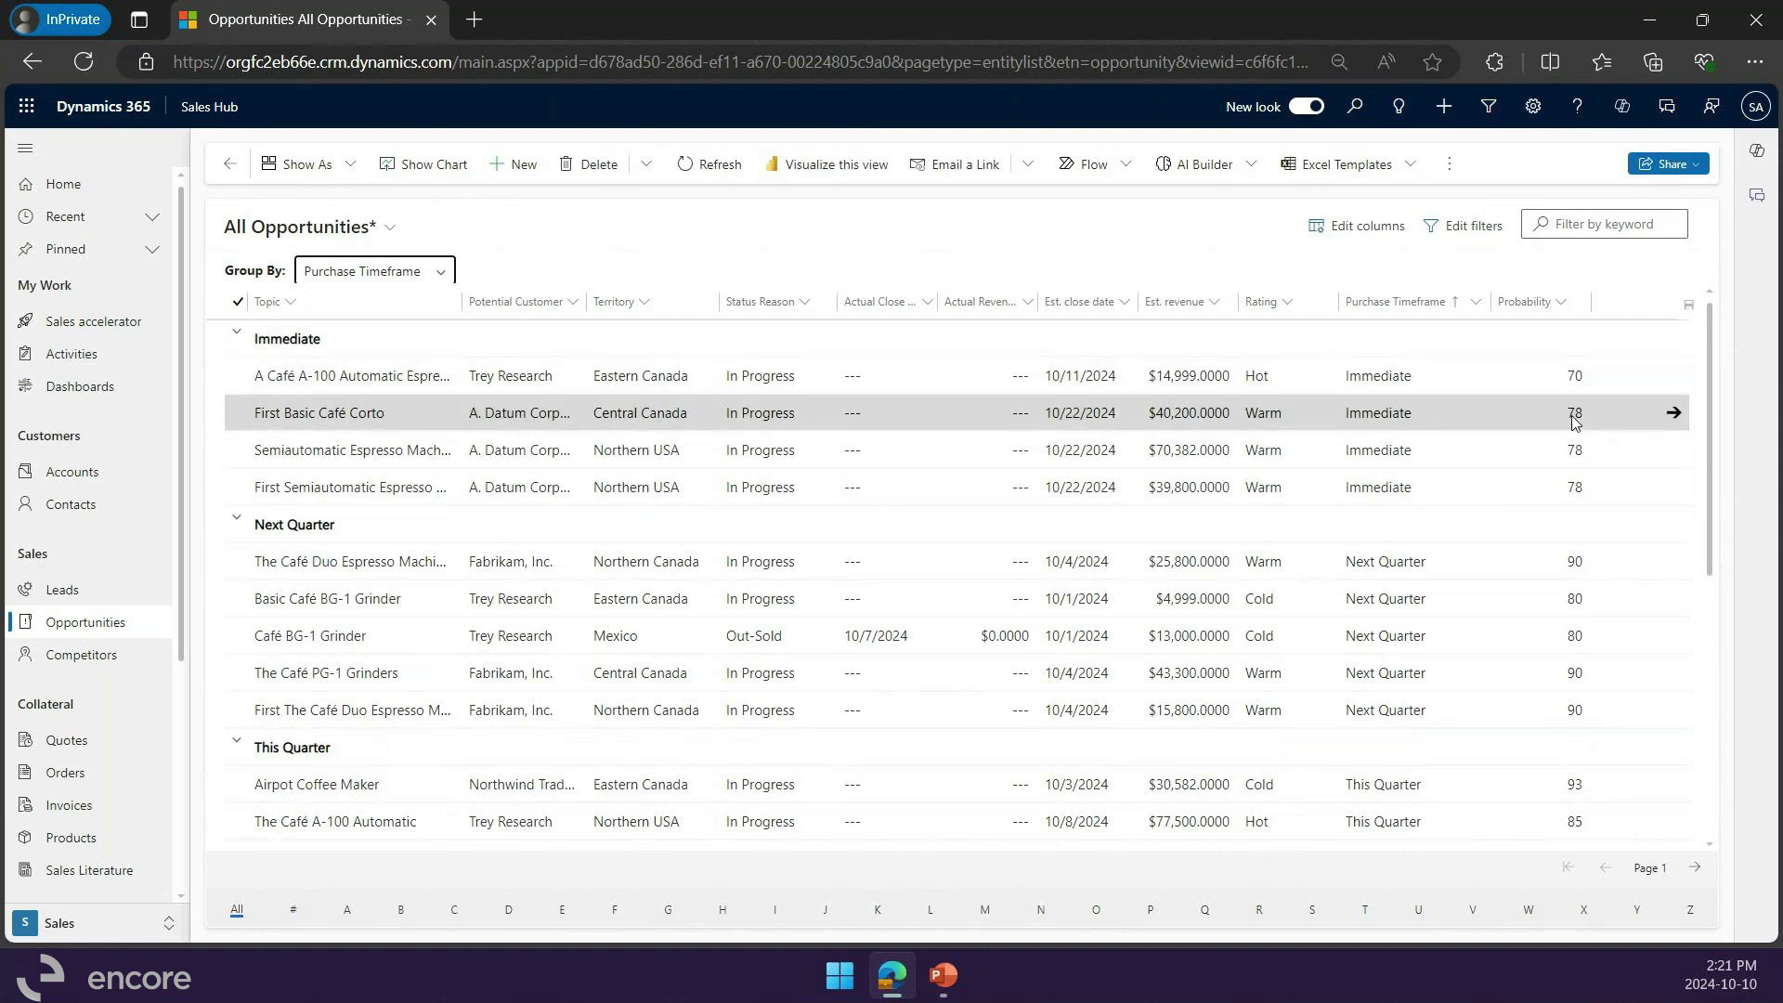
{"action": "left_click", "coordinate": [1300, 416]}
{"action": "left_click", "coordinate": [1316, 416]}
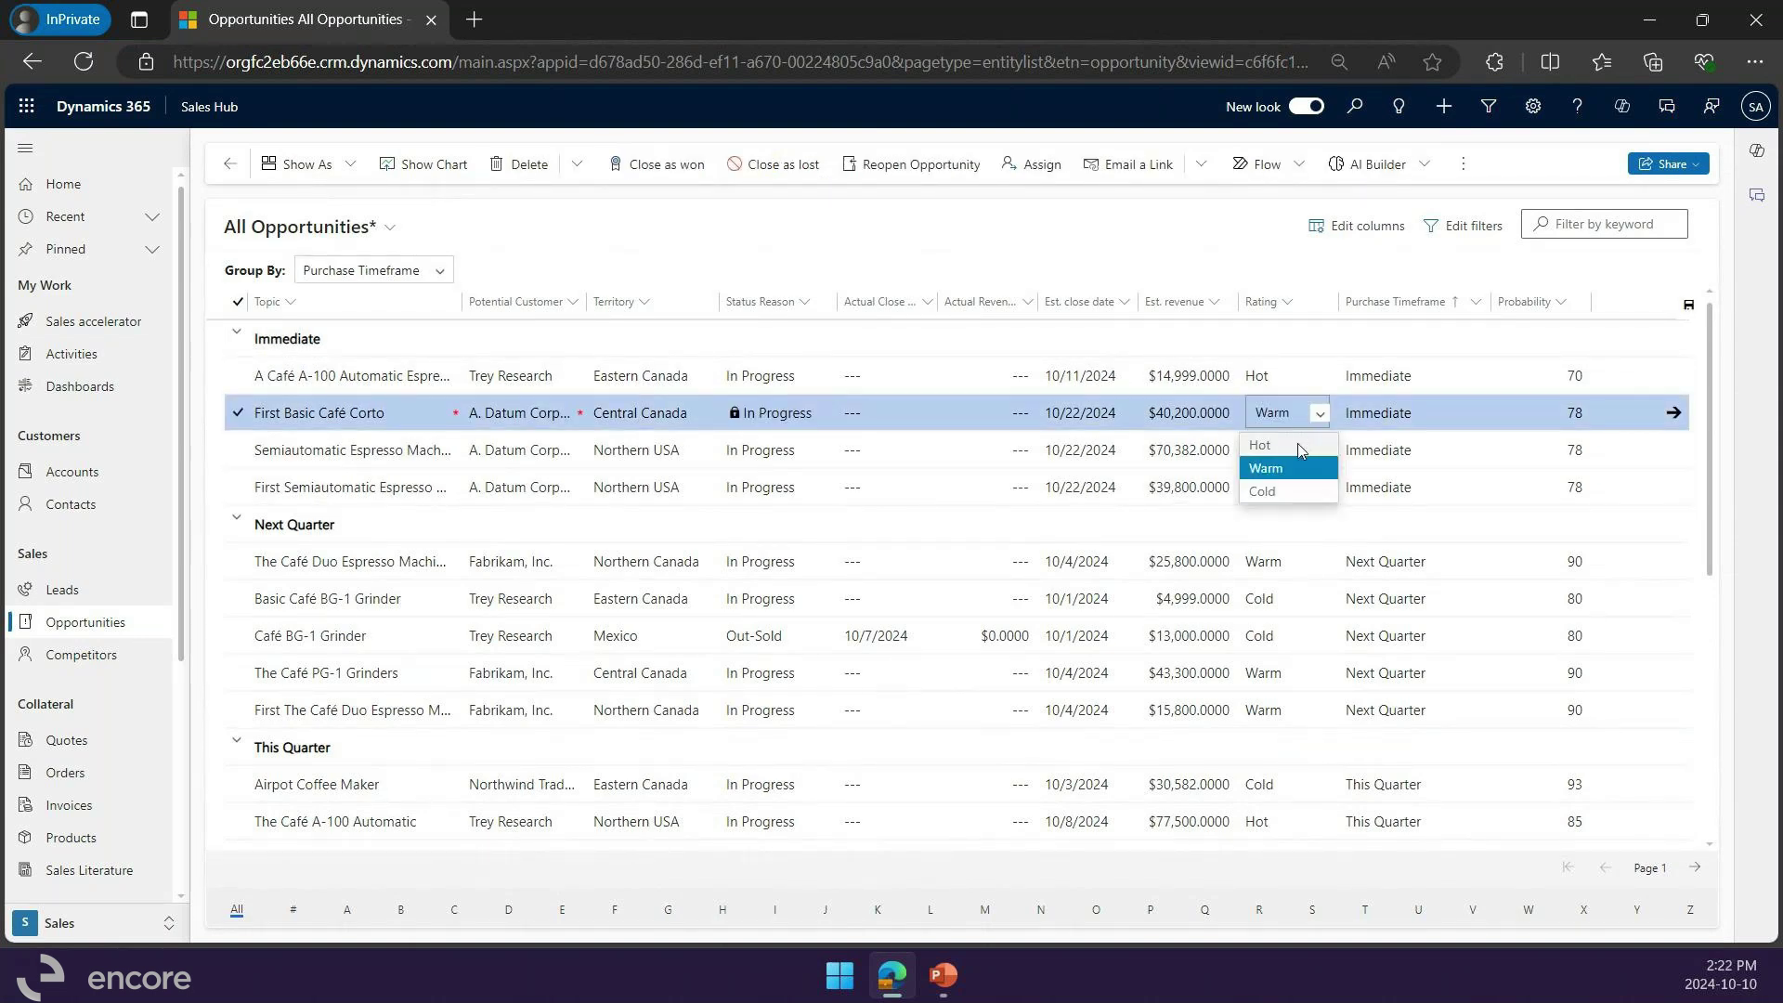
{"action": "left_click", "coordinate": [1296, 443]}
Step: Toggle the Immediate group, regroup by Rating, and collapse the Cold group
{"action": "left_click", "coordinate": [235, 337]}
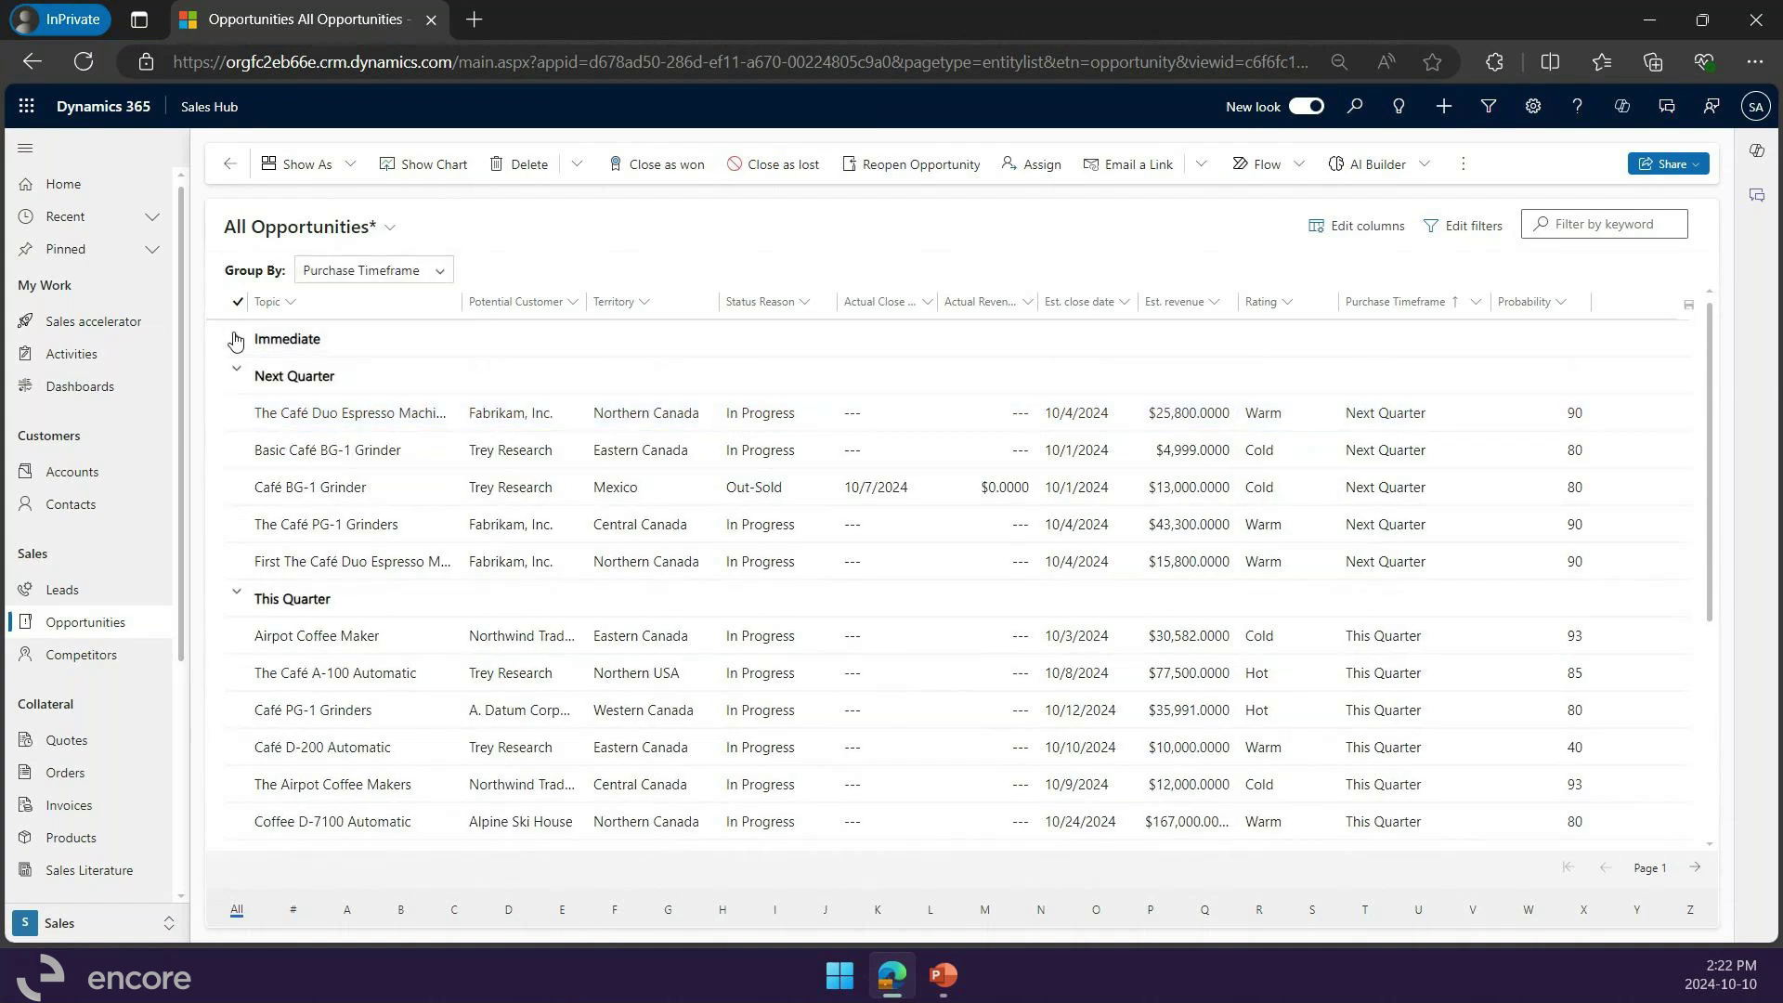
{"action": "left_click", "coordinate": [235, 339]}
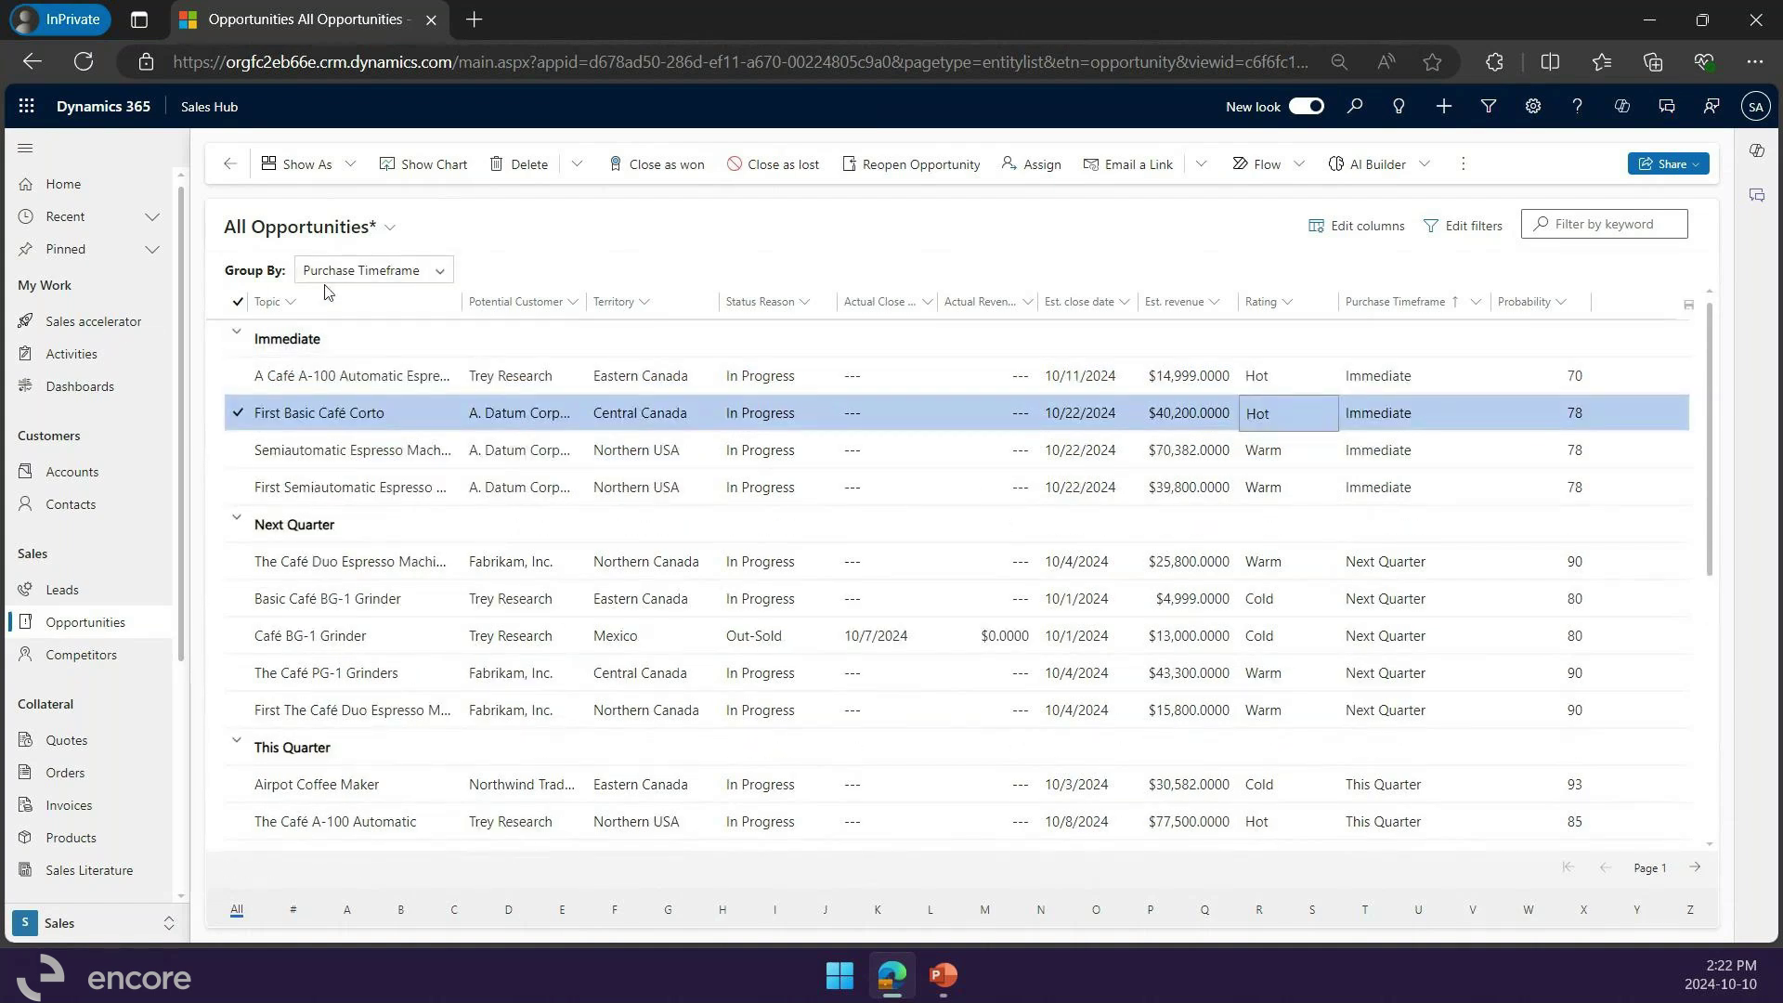
{"action": "left_click", "coordinate": [365, 271]}
{"action": "left_click", "coordinate": [364, 529]}
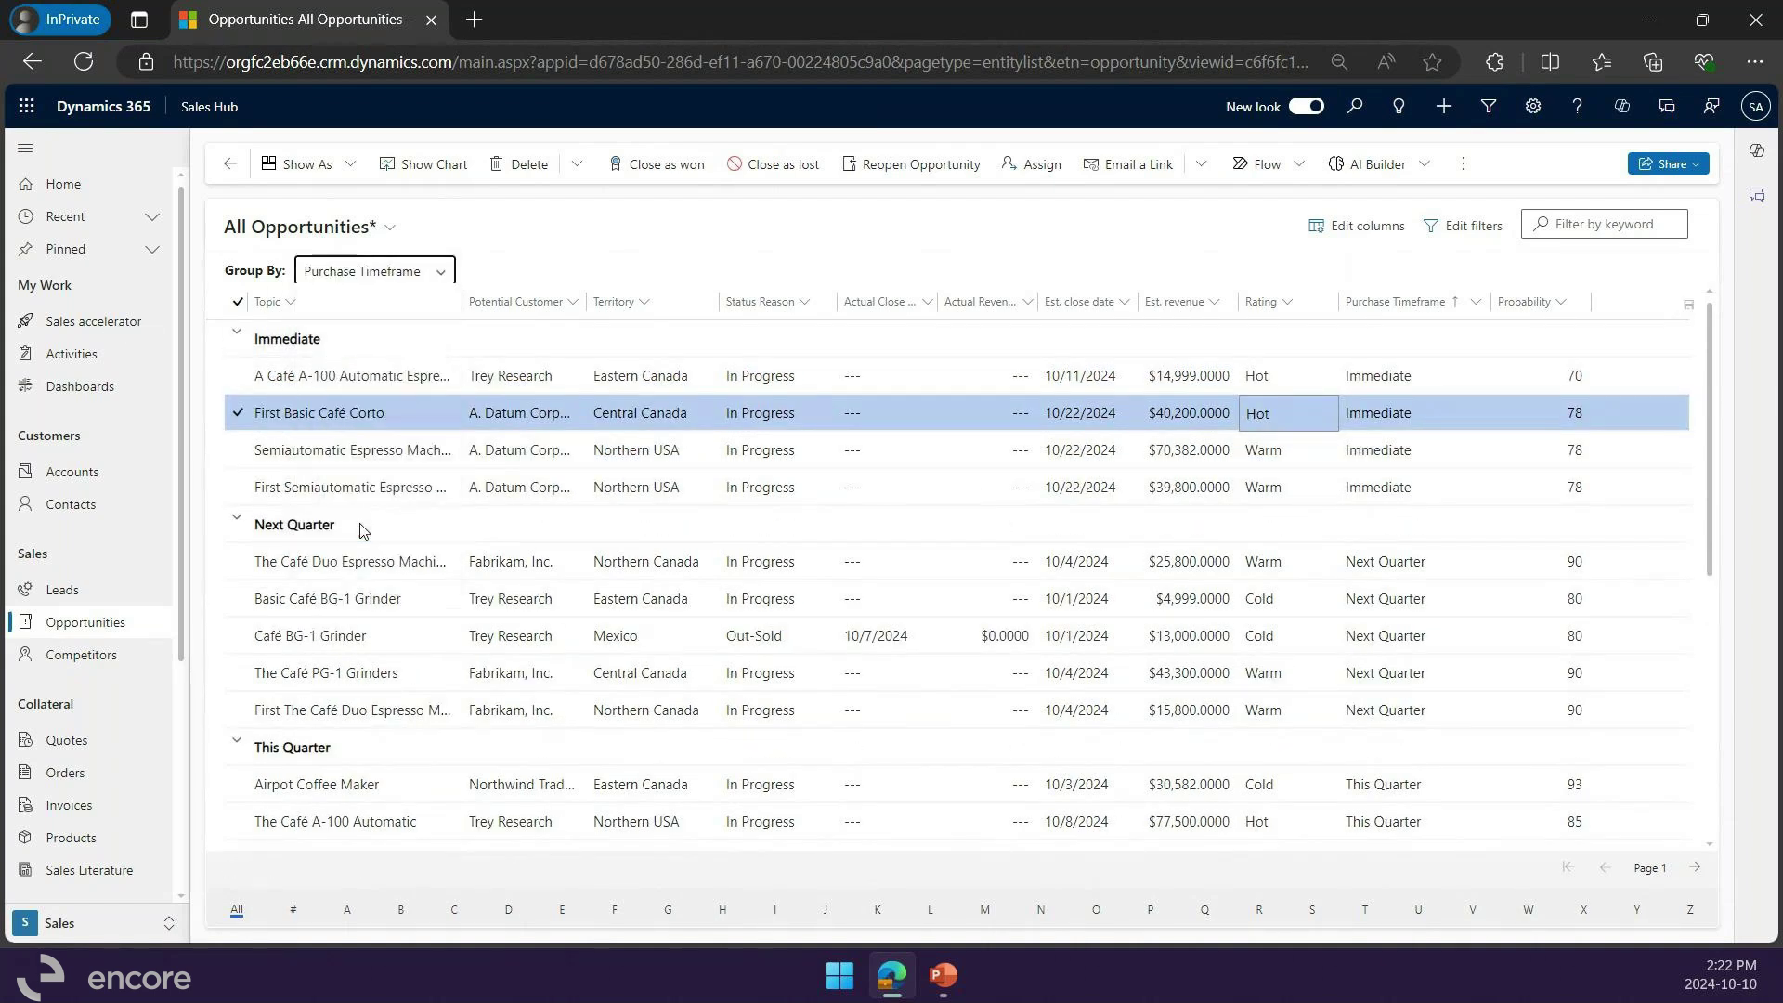
{"action": "left_click", "coordinate": [241, 340]}
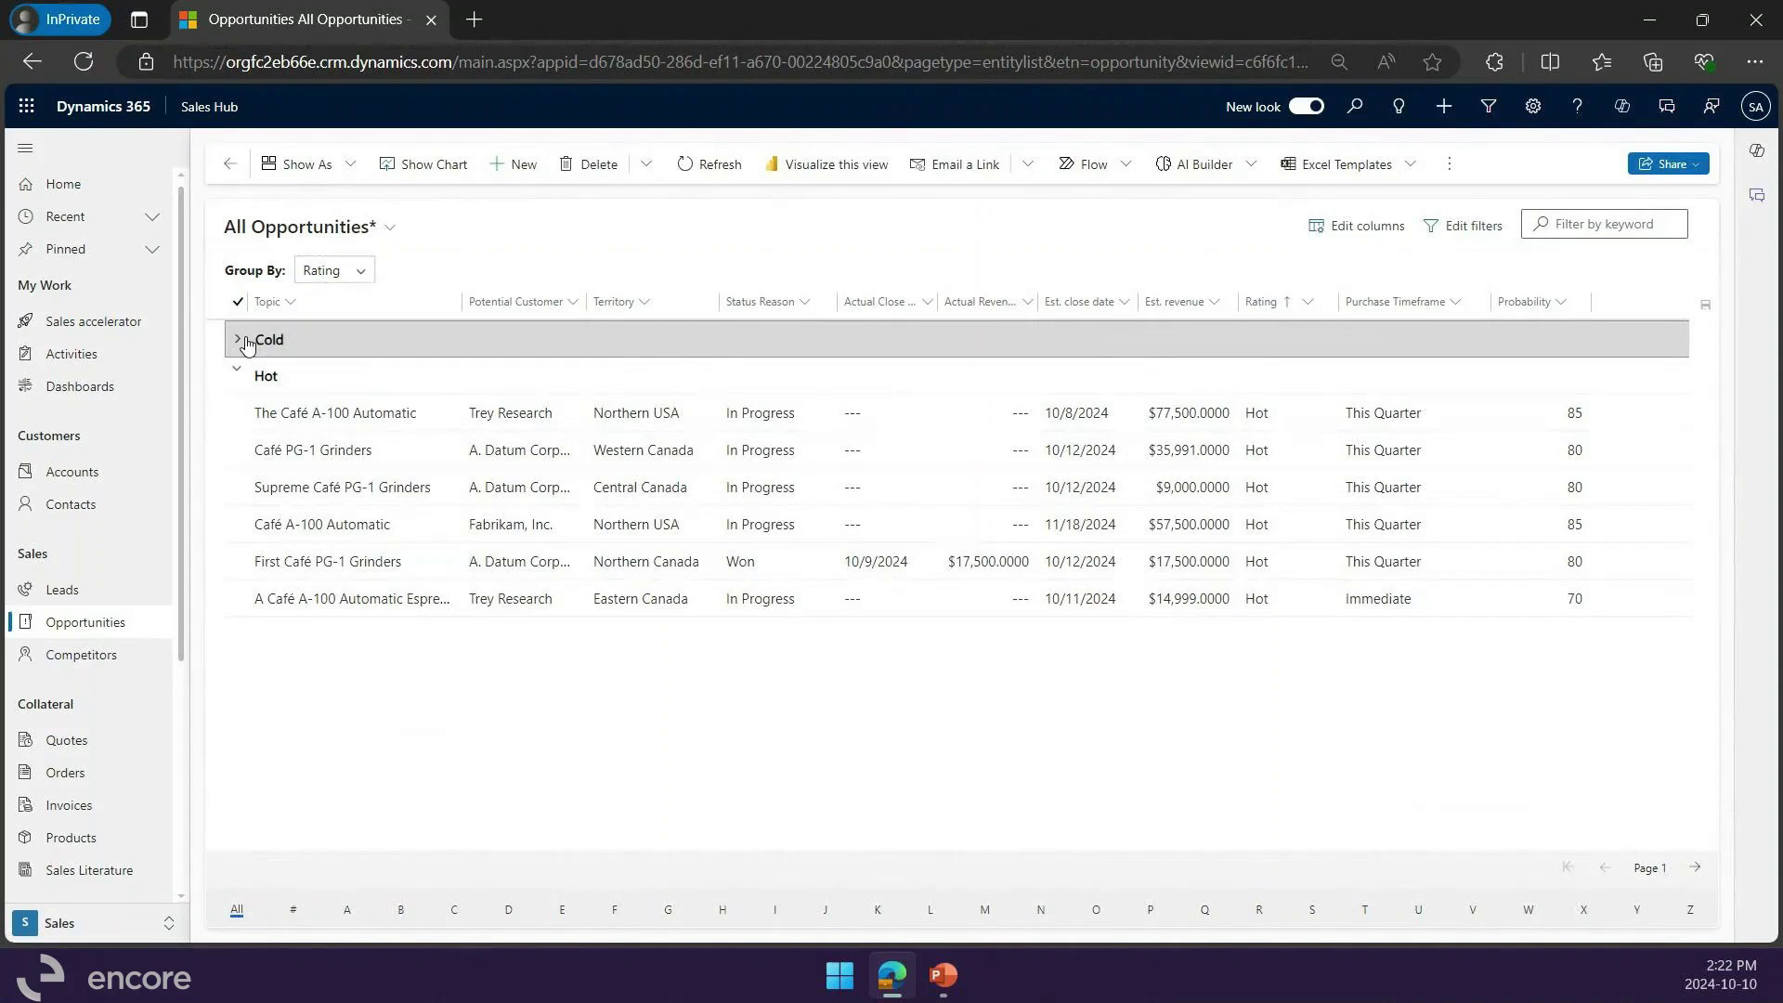
Step: Reload the plain All Opportunities view and show it in the Power Apps grid control
{"action": "left_click", "coordinate": [339, 228]}
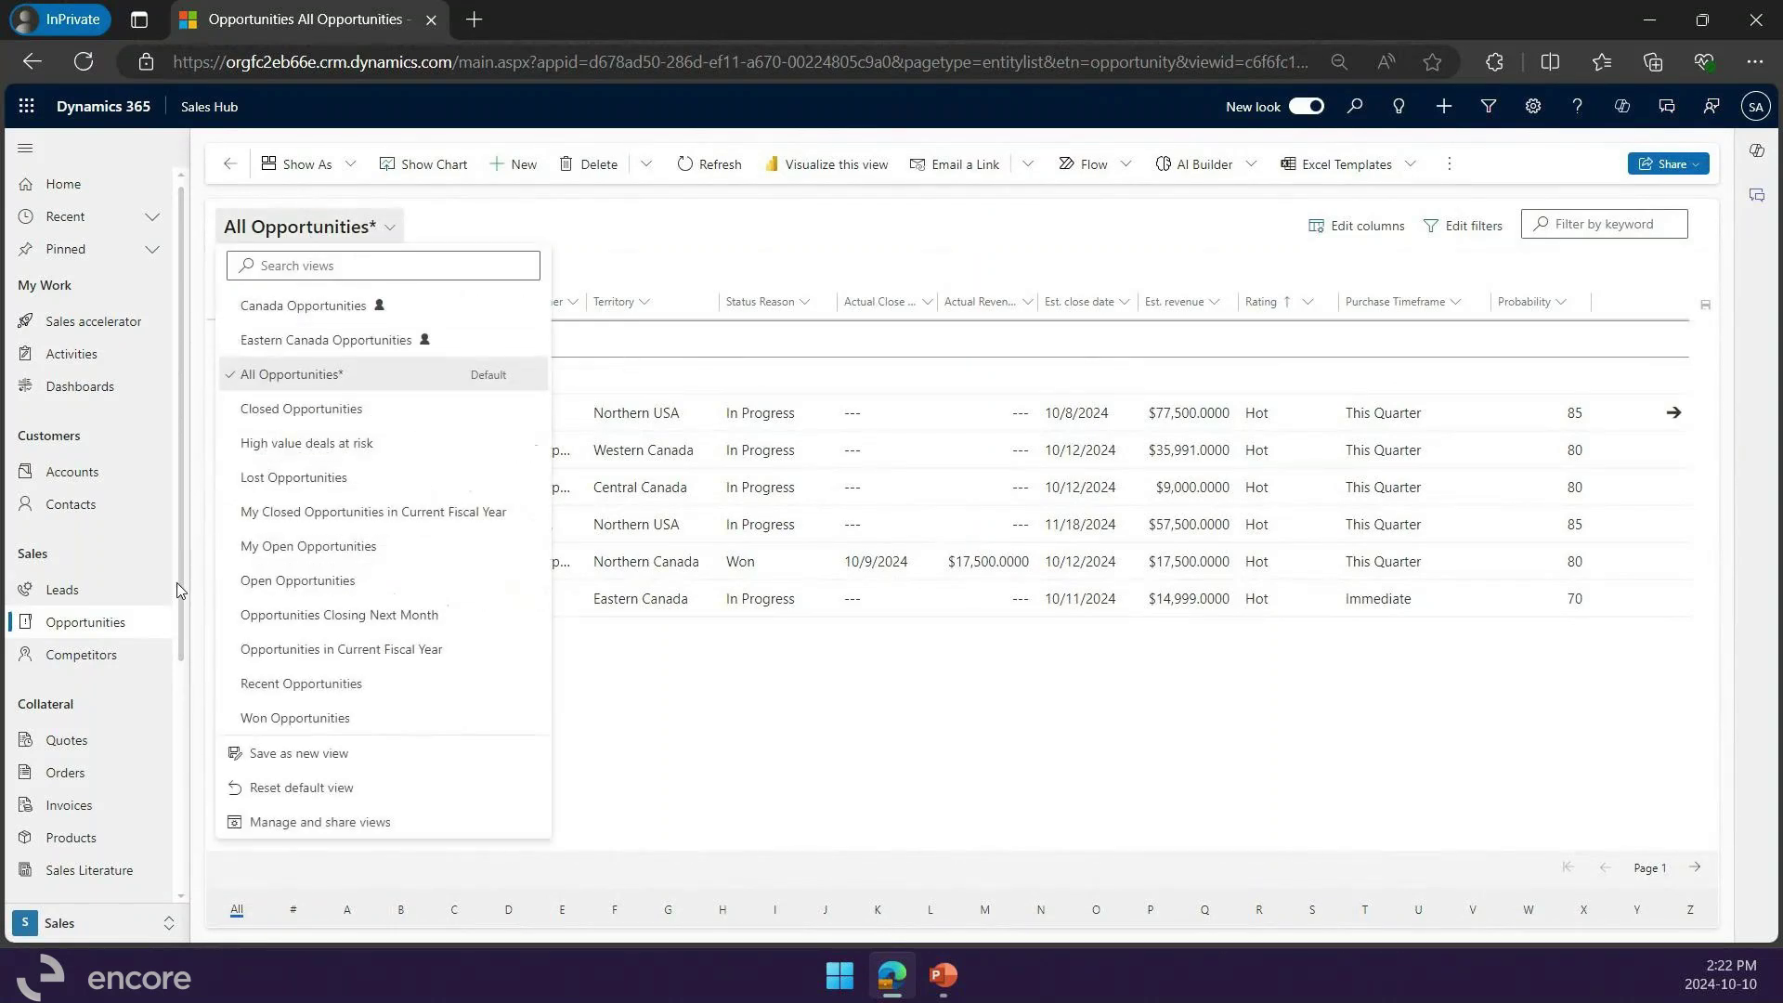
{"action": "left_click", "coordinate": [86, 622]}
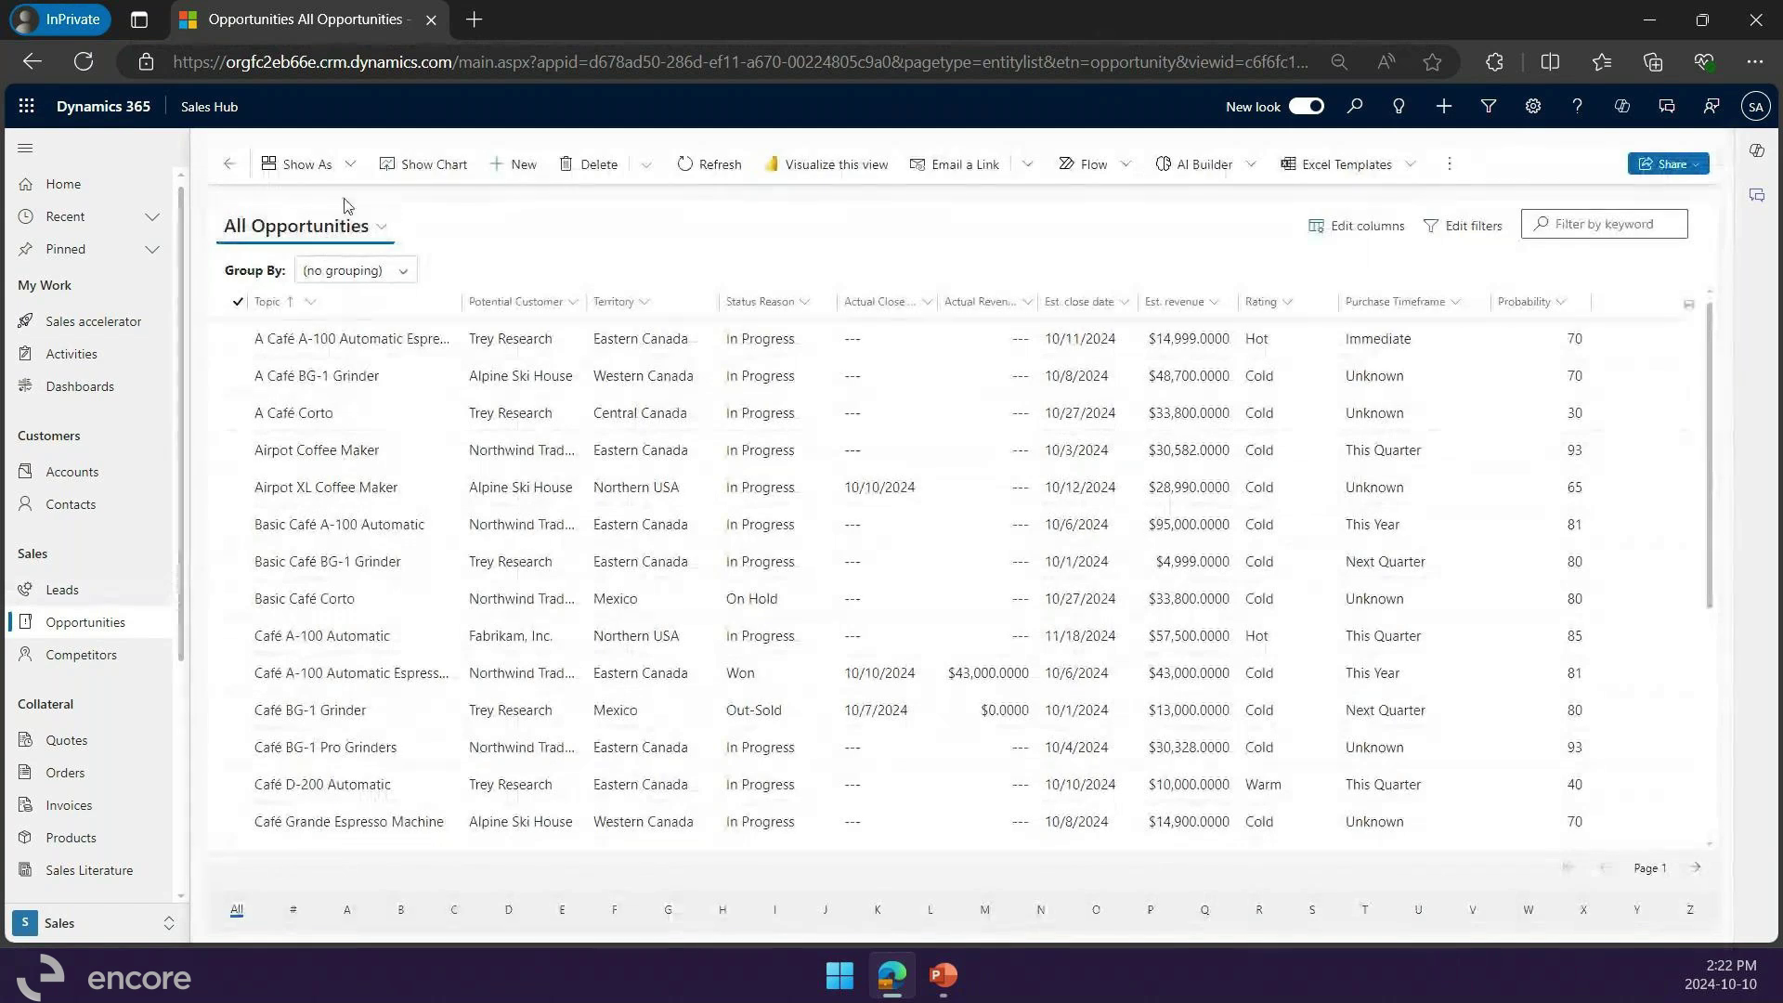
{"action": "left_click", "coordinate": [349, 166]}
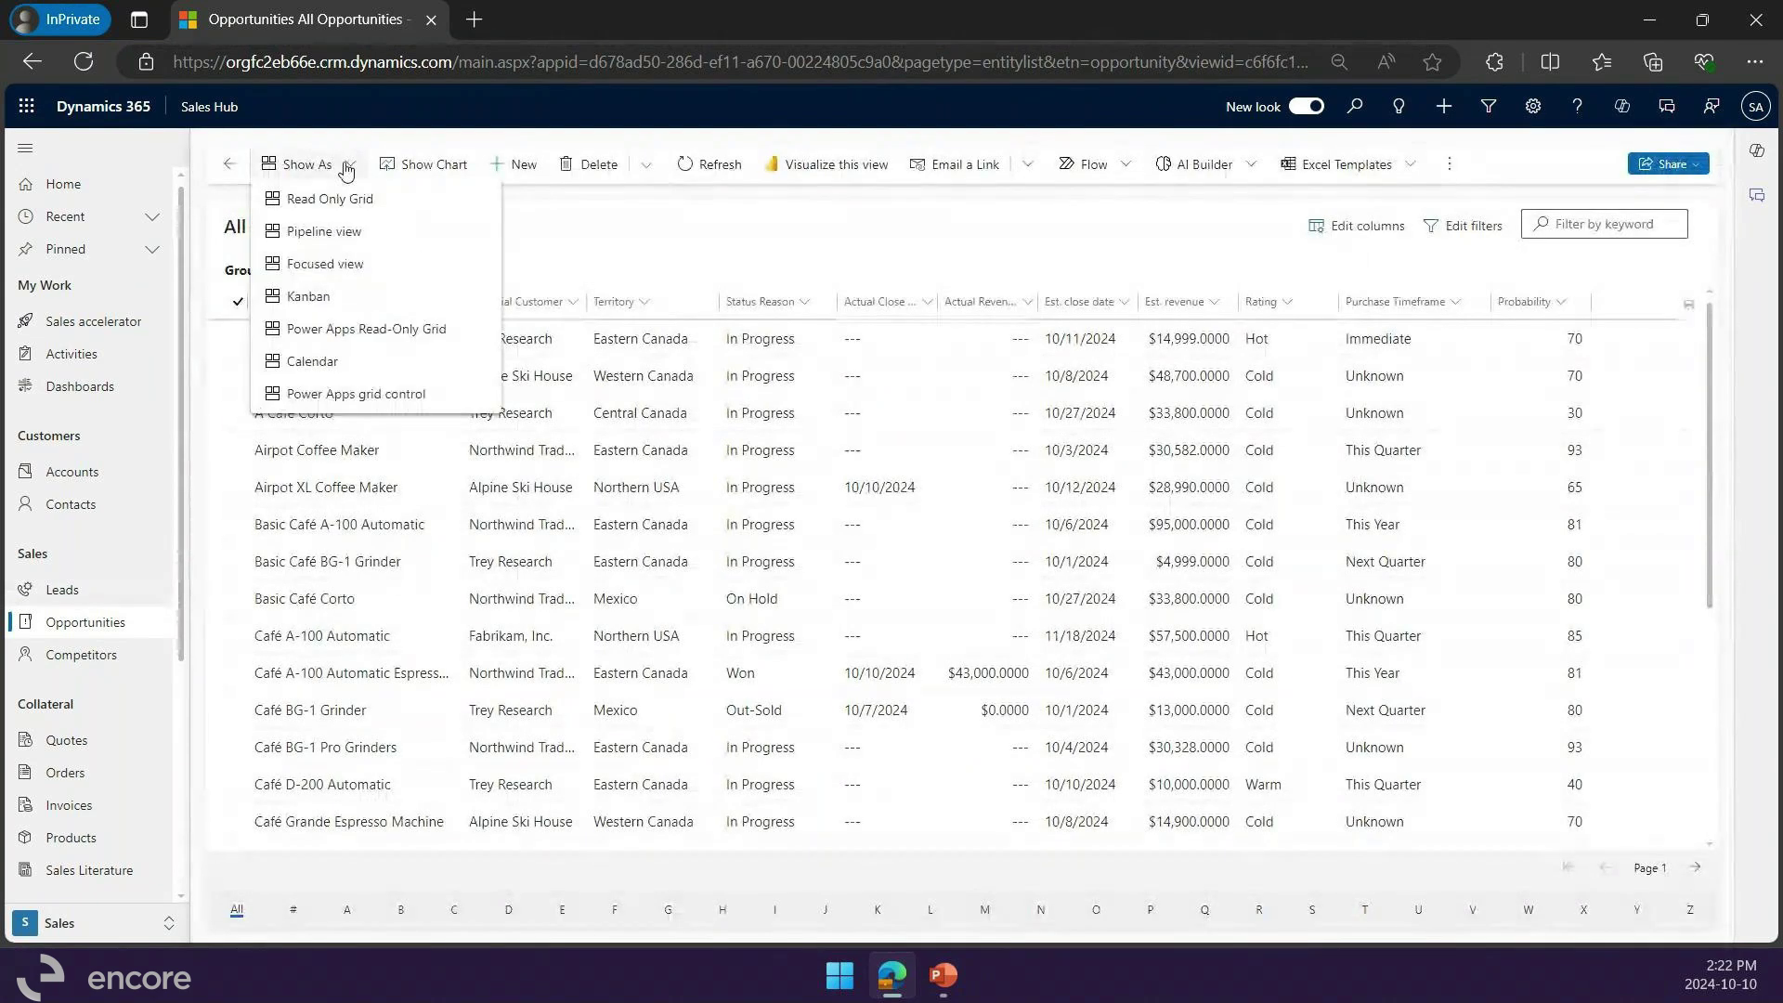
{"action": "left_click", "coordinate": [344, 393]}
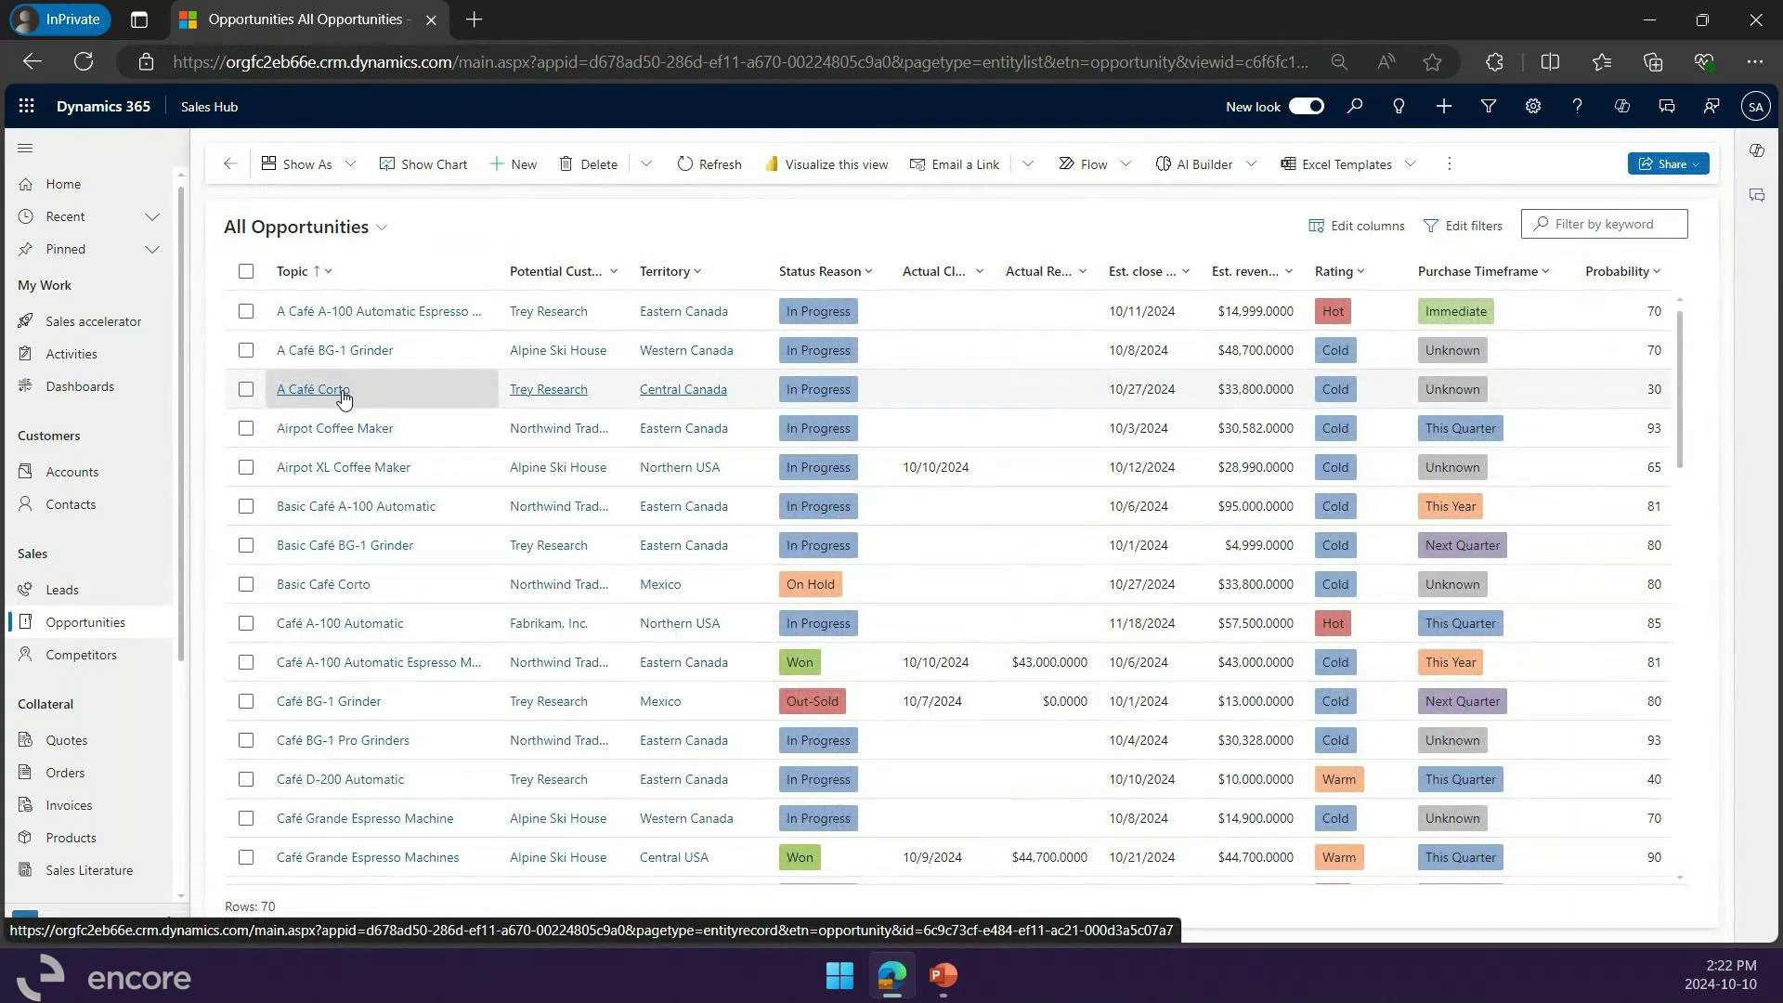
{"action": "left_click", "coordinate": [958, 349]}
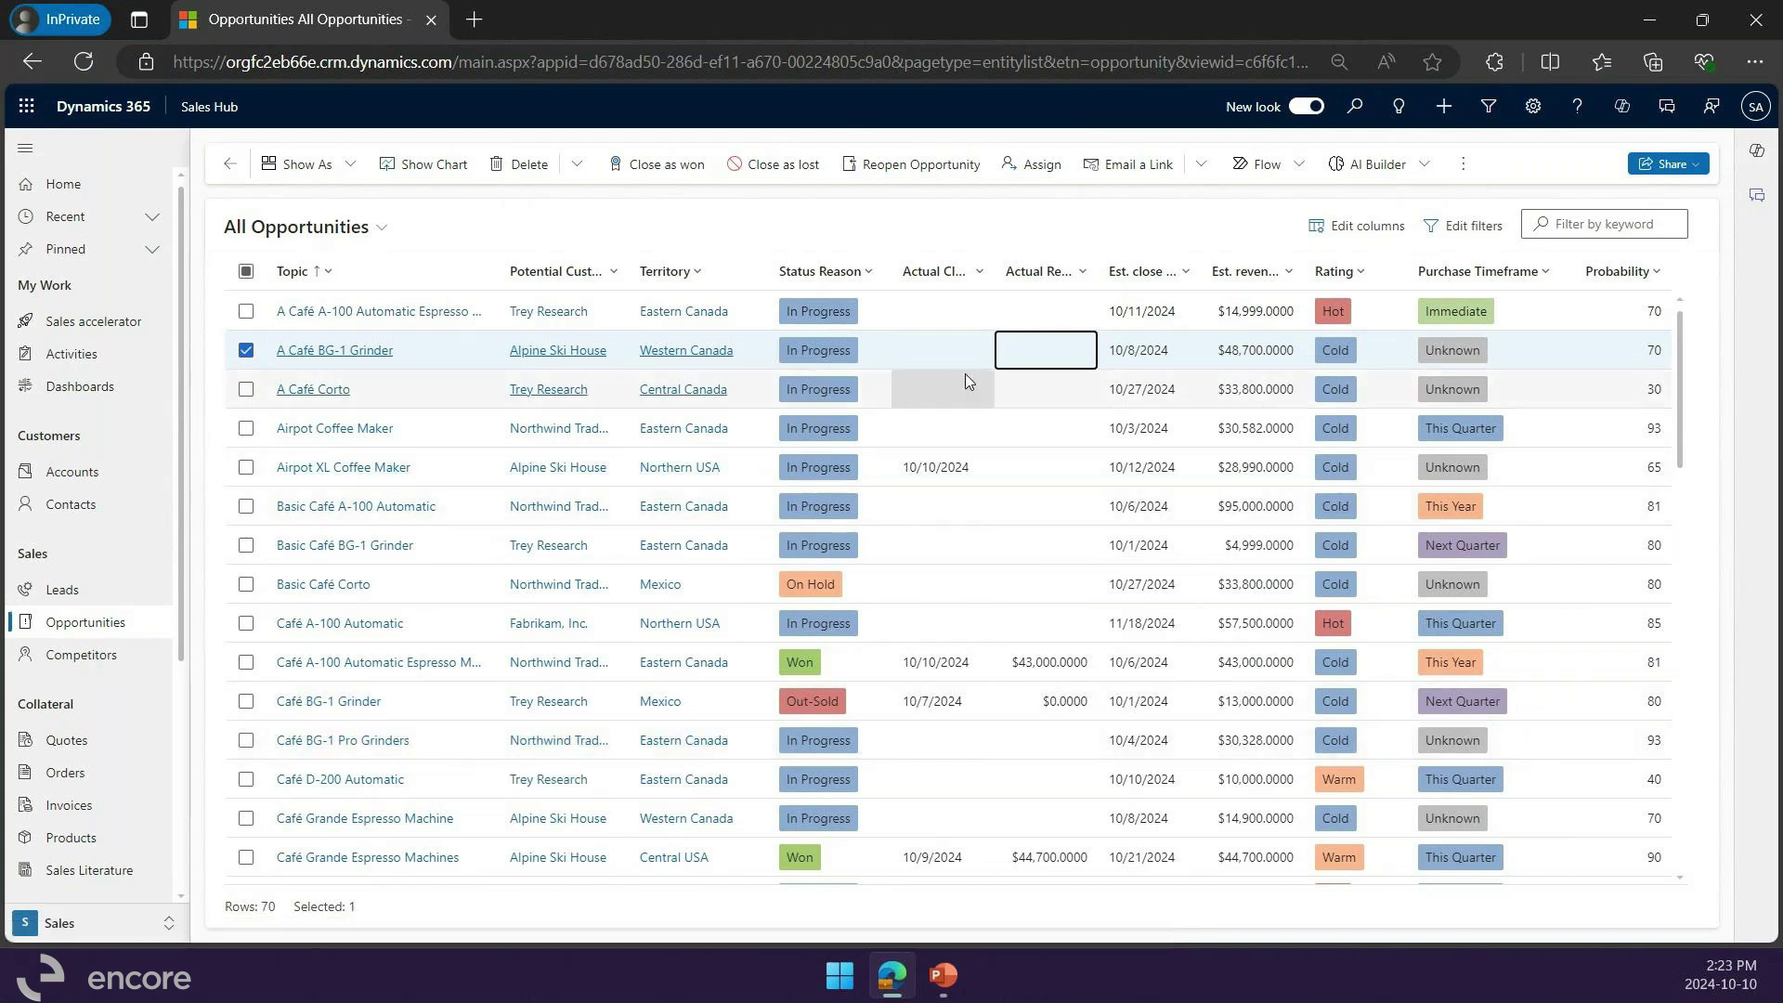
{"action": "left_click", "coordinate": [868, 275]}
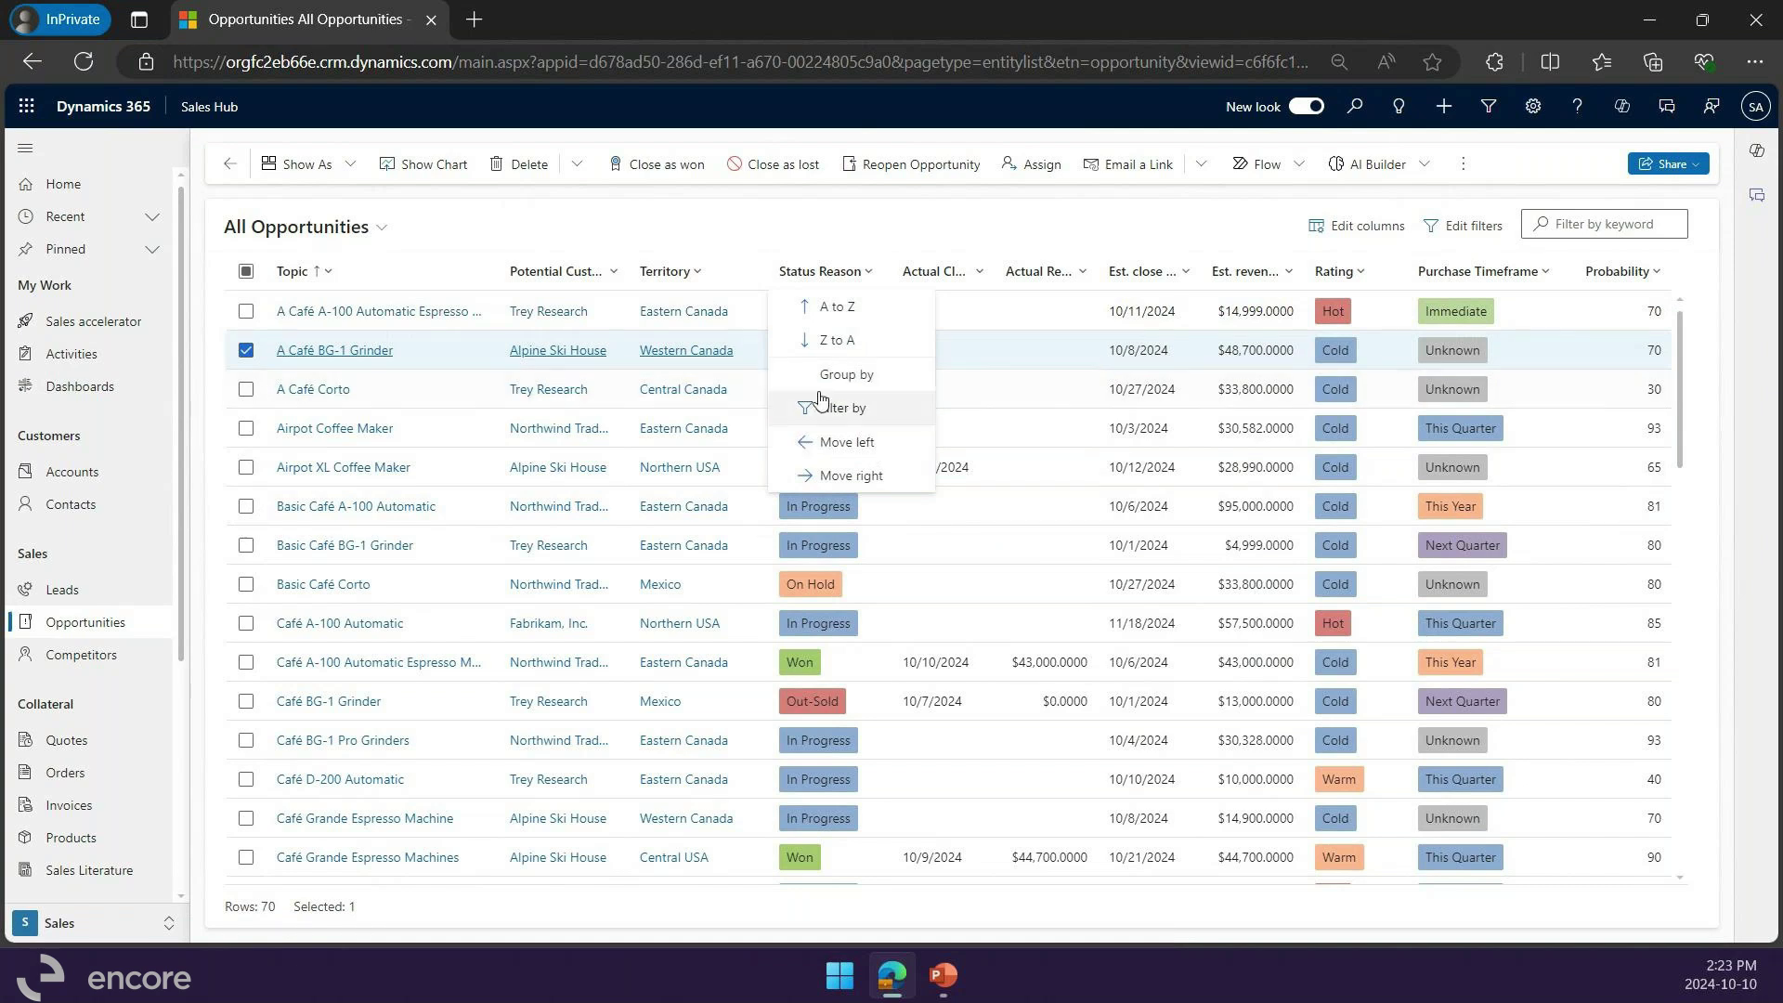
Step: Group the list by Status Reason, then expand and collapse the Canceled (2) group
{"action": "left_click", "coordinate": [866, 375]}
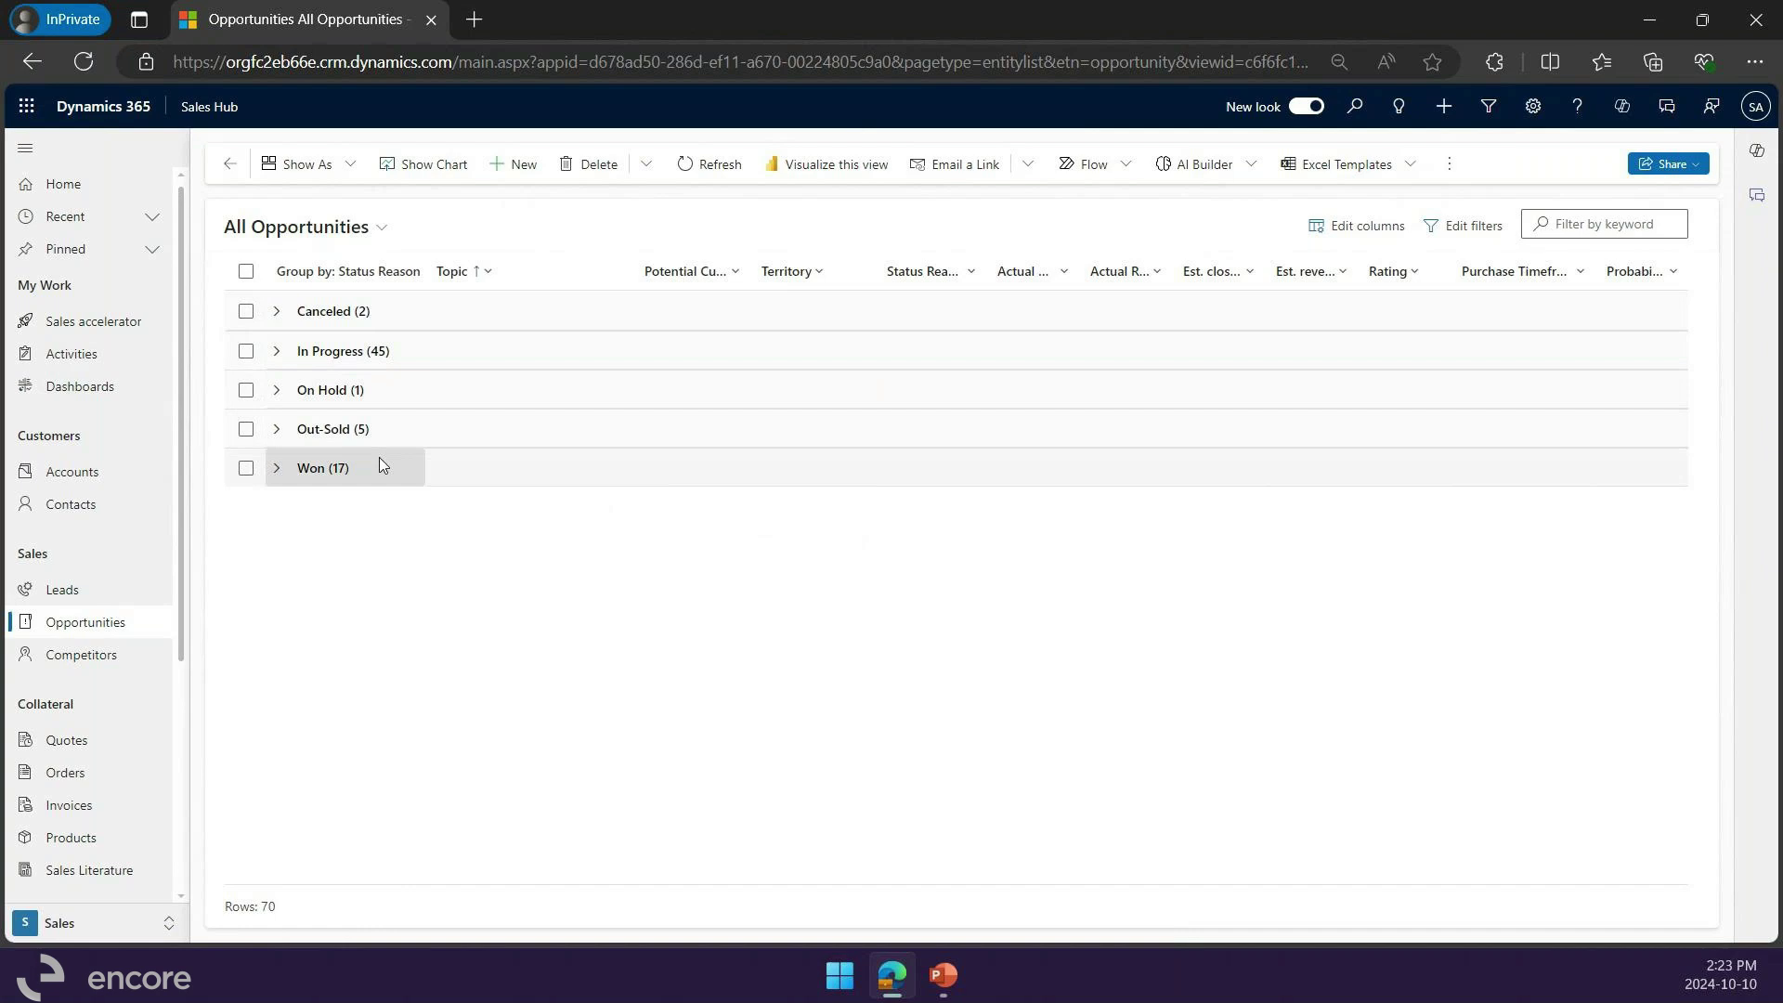
{"action": "left_click", "coordinate": [278, 314]}
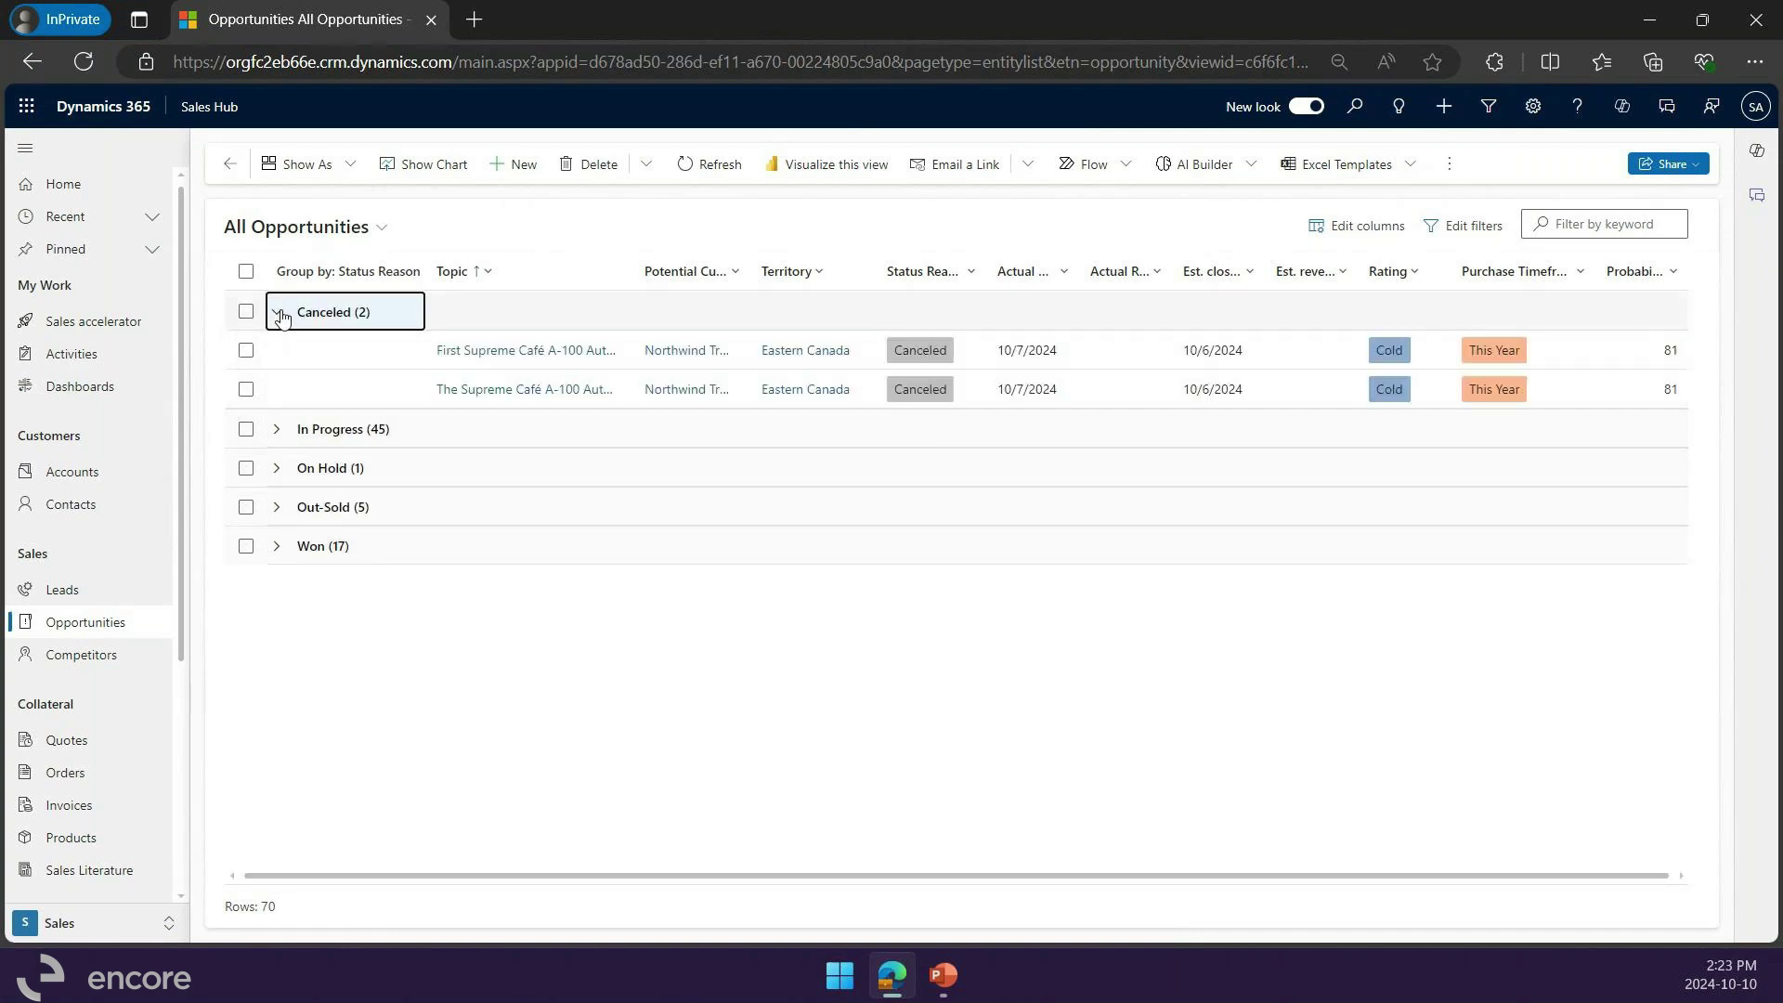
{"action": "left_click", "coordinate": [279, 314]}
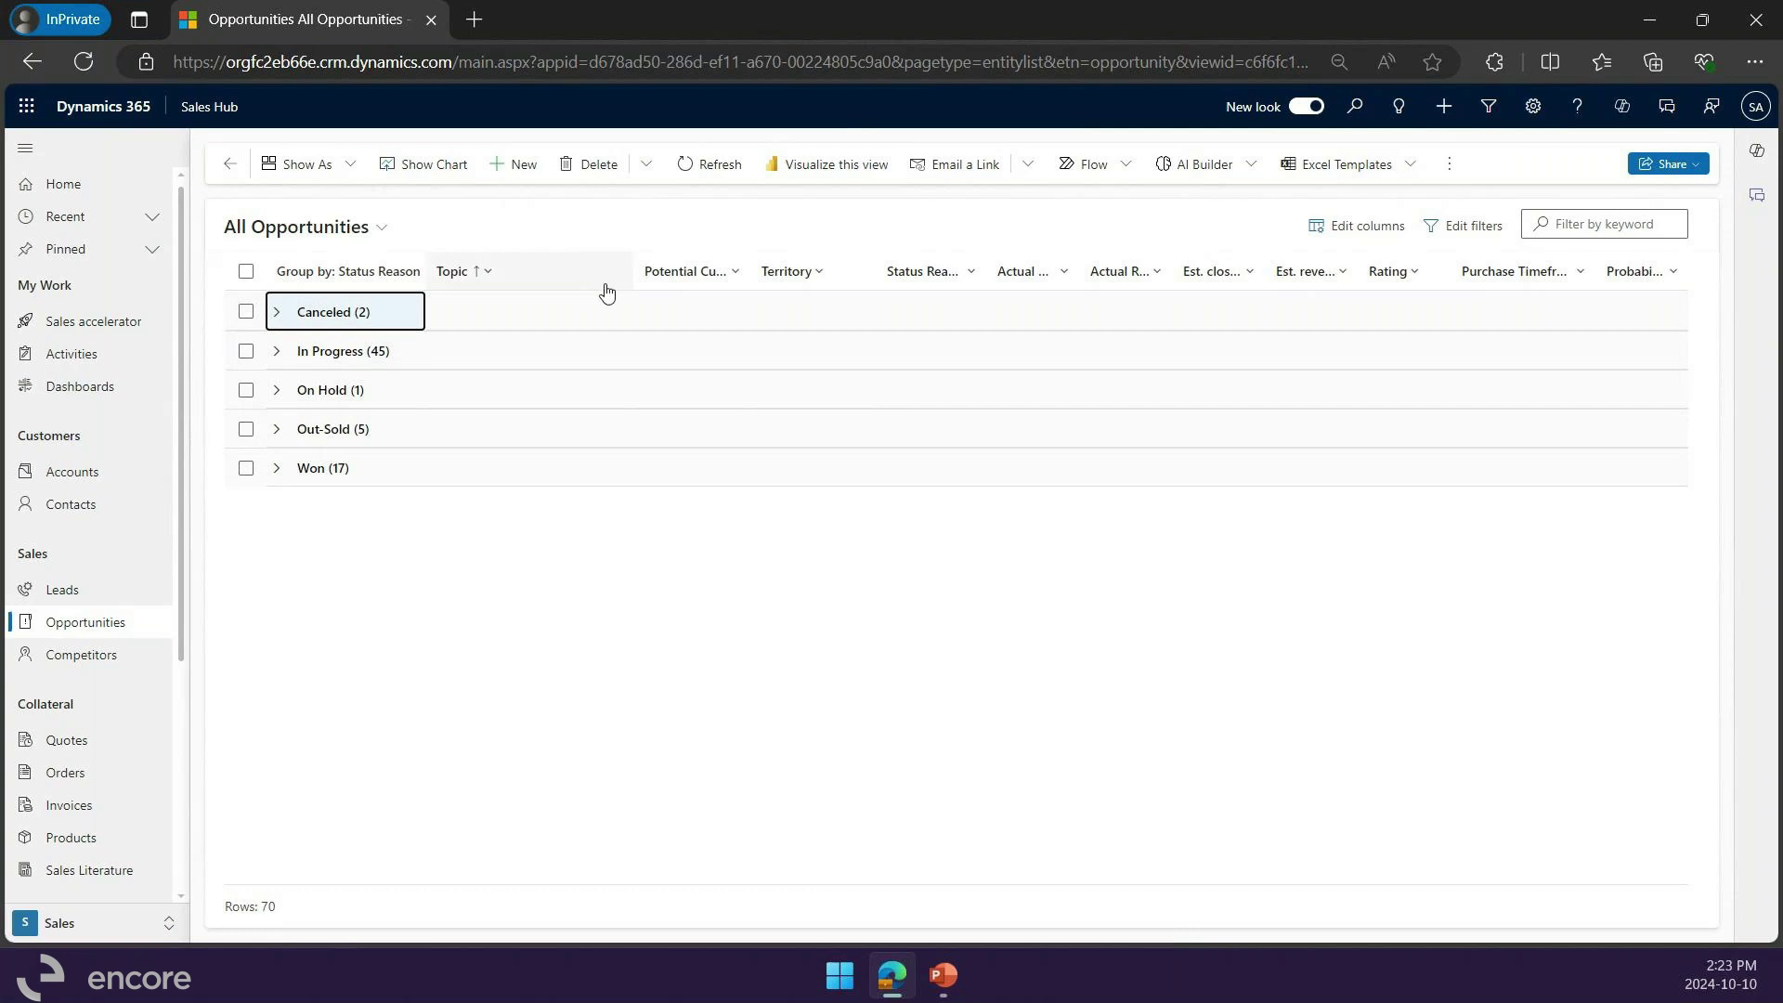
{"action": "left_click", "coordinate": [1386, 278]}
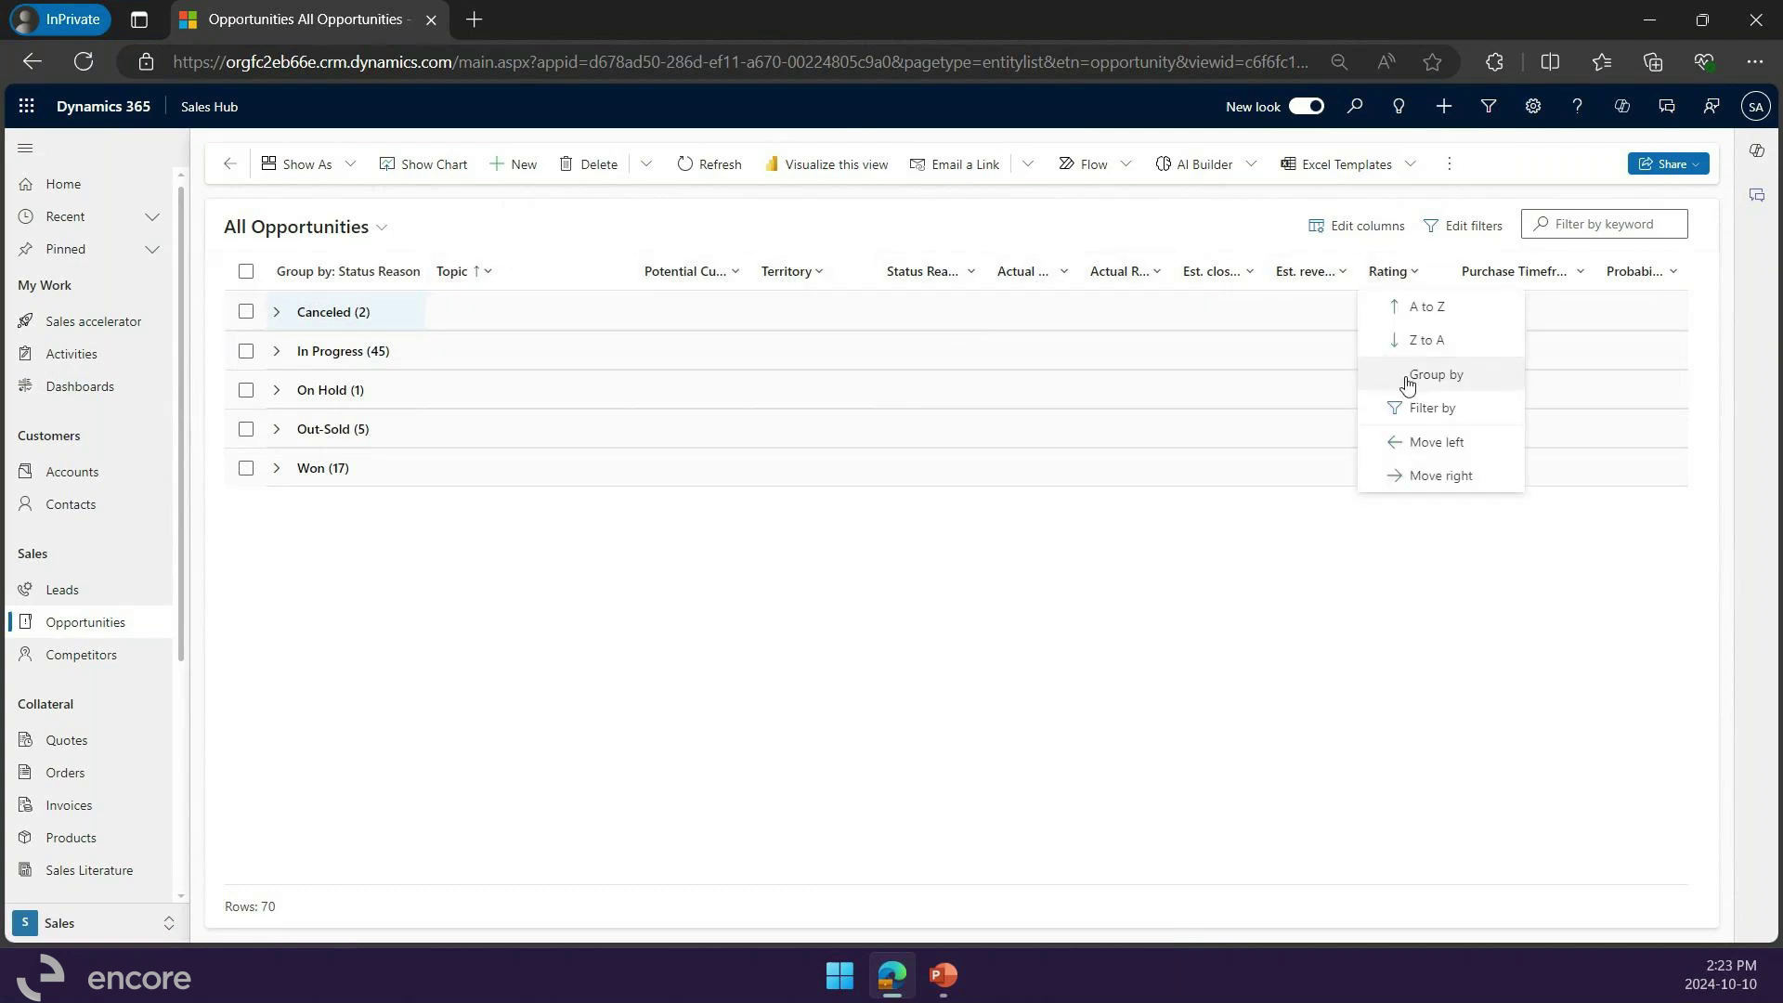
Step: Add footer totals: Sum for estimated revenue, Maximum for actual revenue, and adjust Probability's total
{"action": "left_click", "coordinate": [1337, 278]}
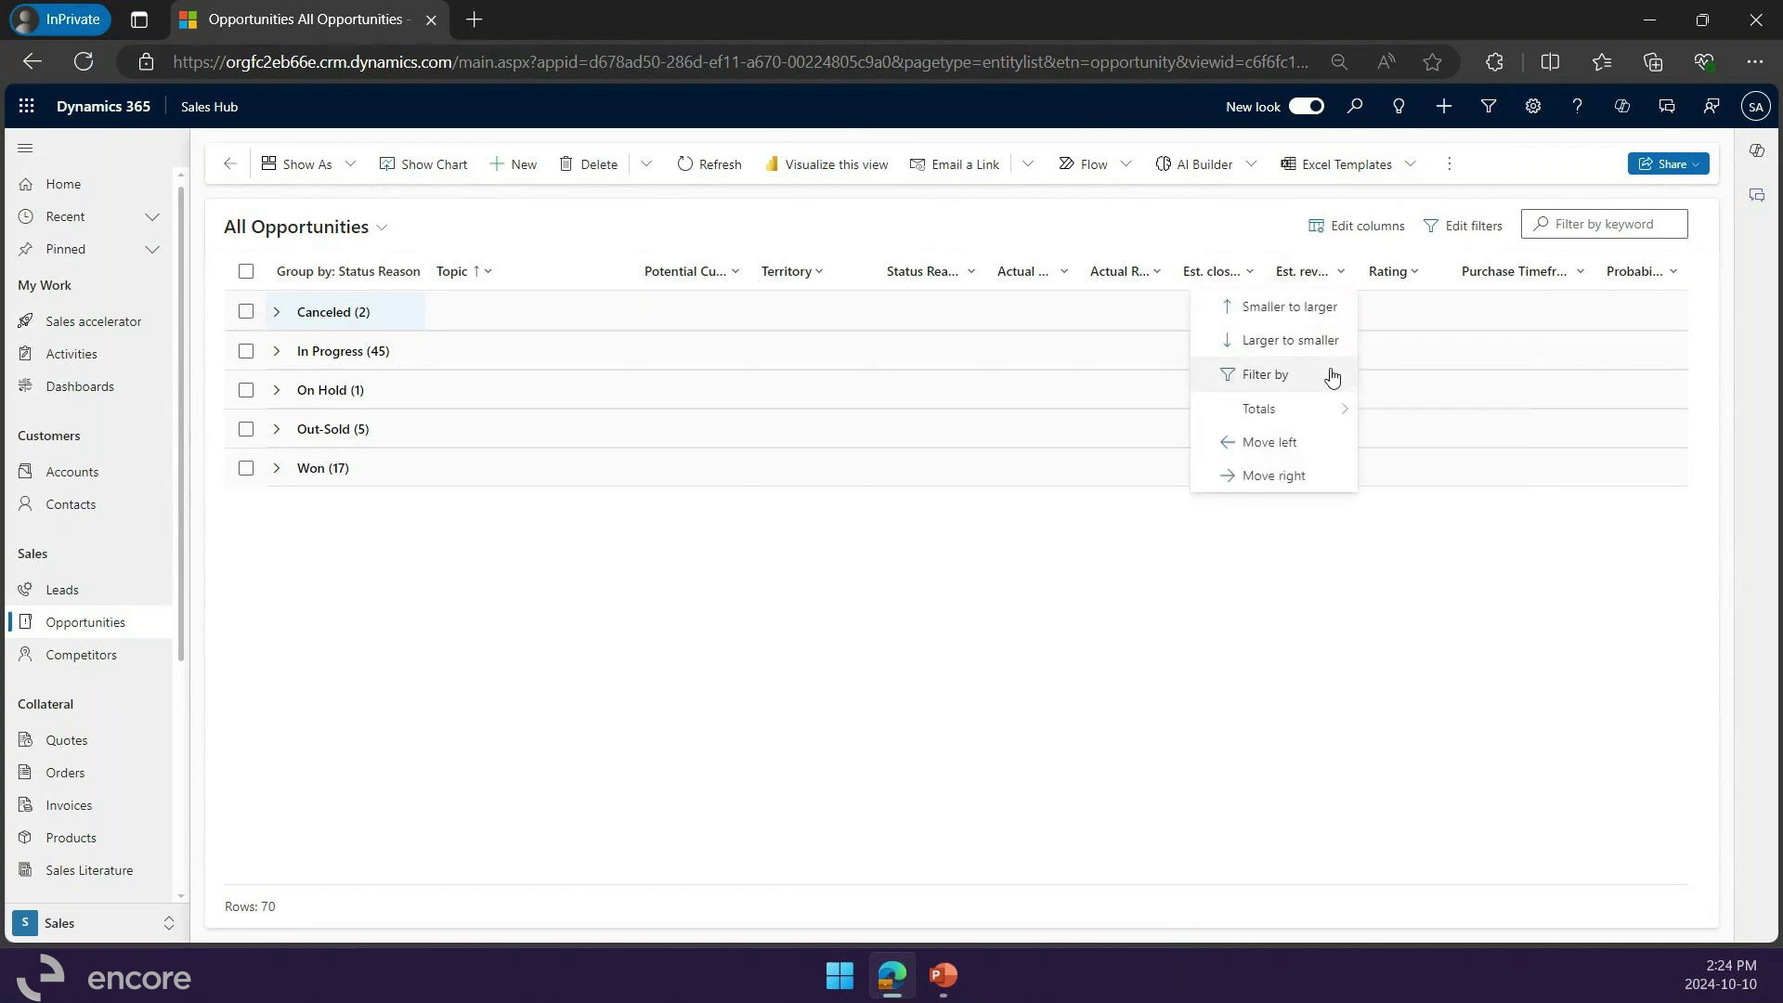
{"action": "mouse_move", "coordinate": [1297, 409]}
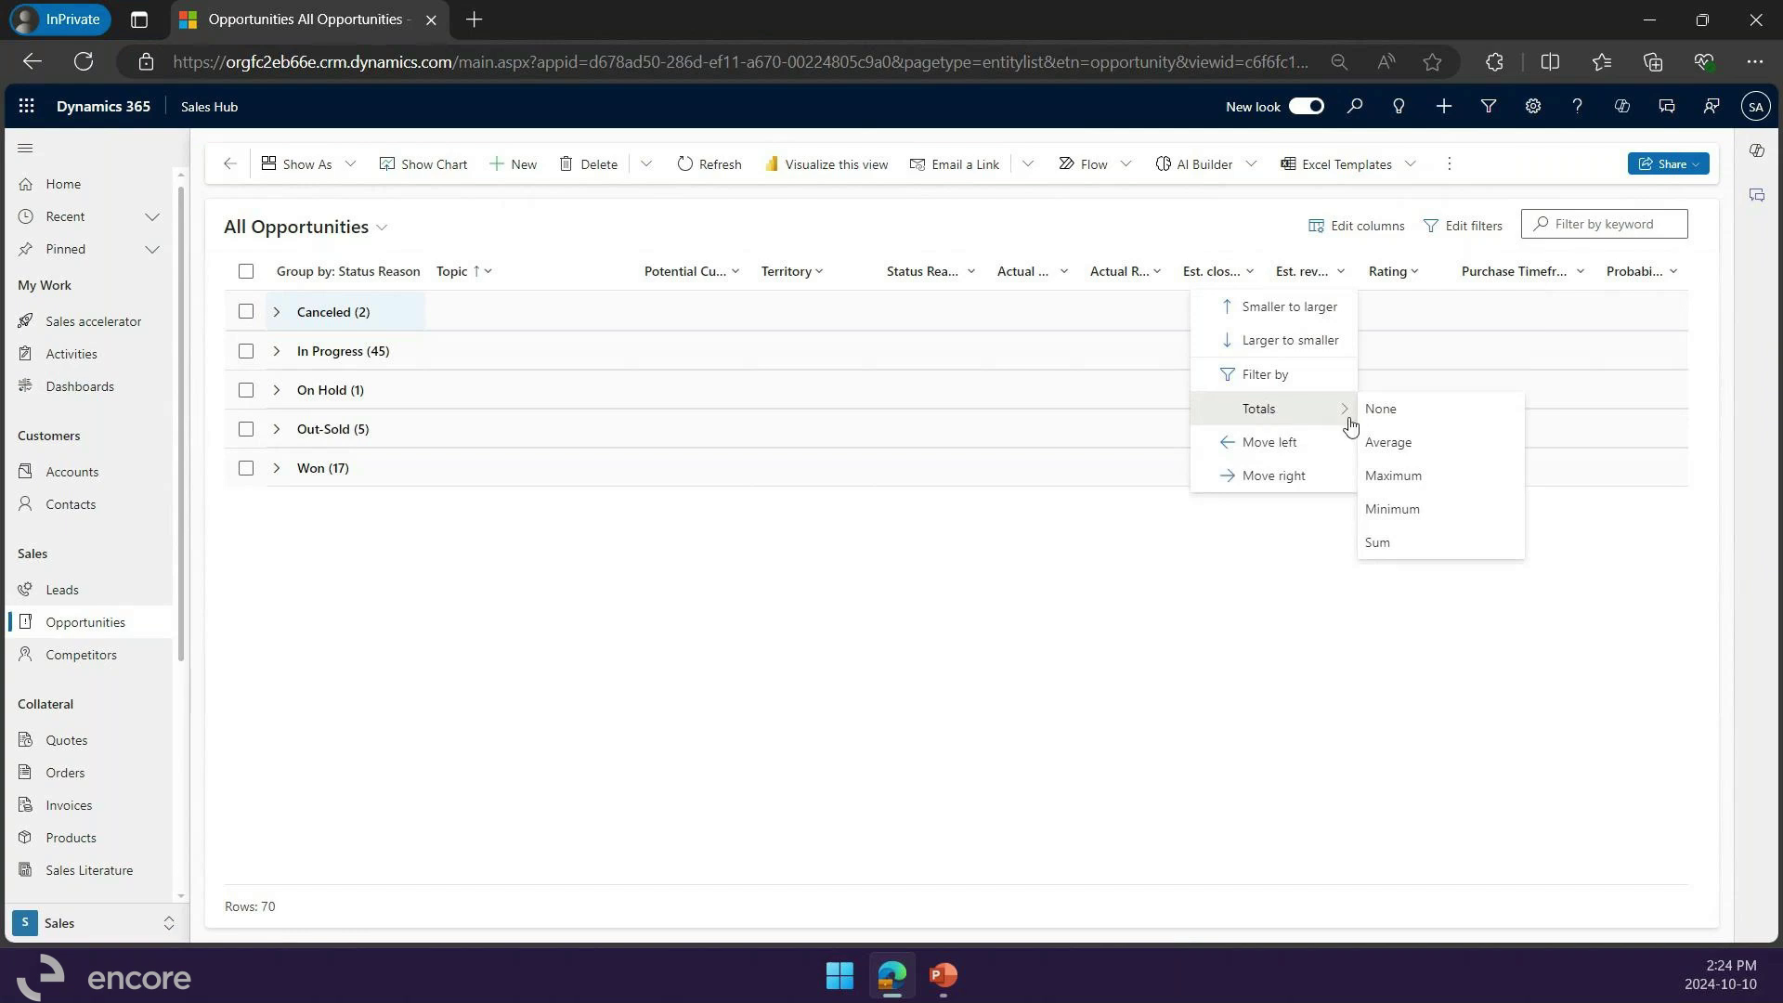
{"action": "left_click", "coordinate": [1421, 542]}
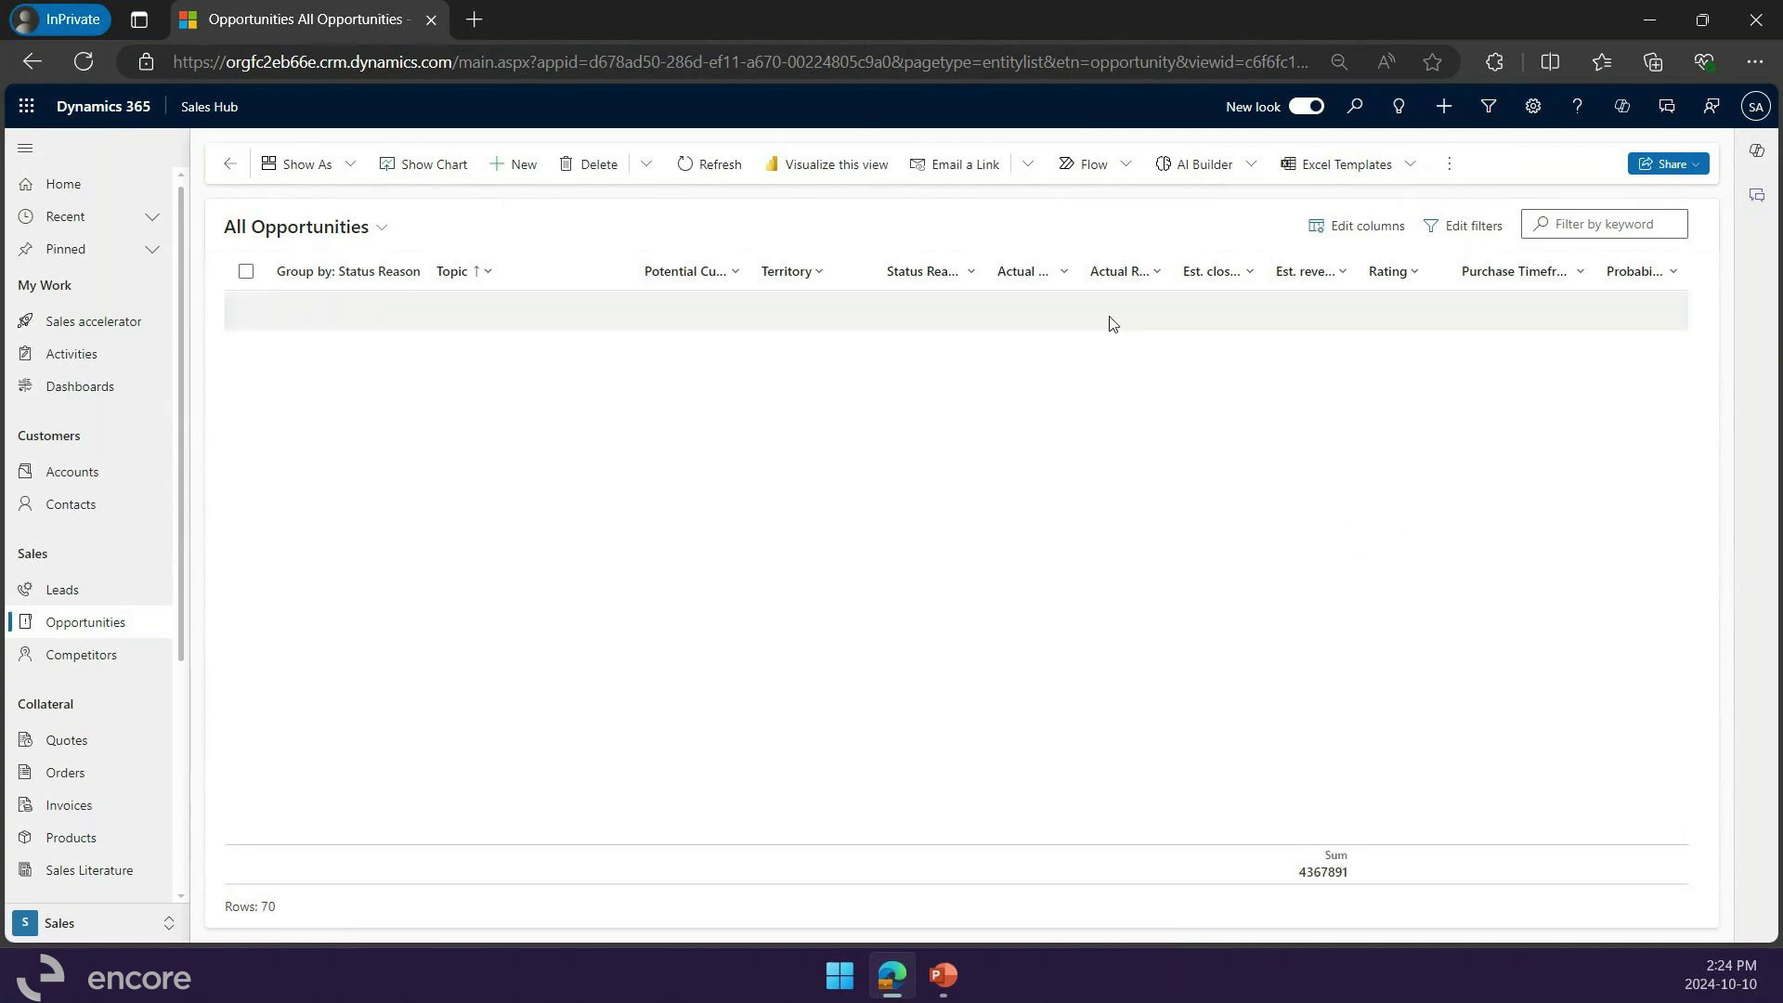
{"action": "left_click", "coordinate": [1142, 273]}
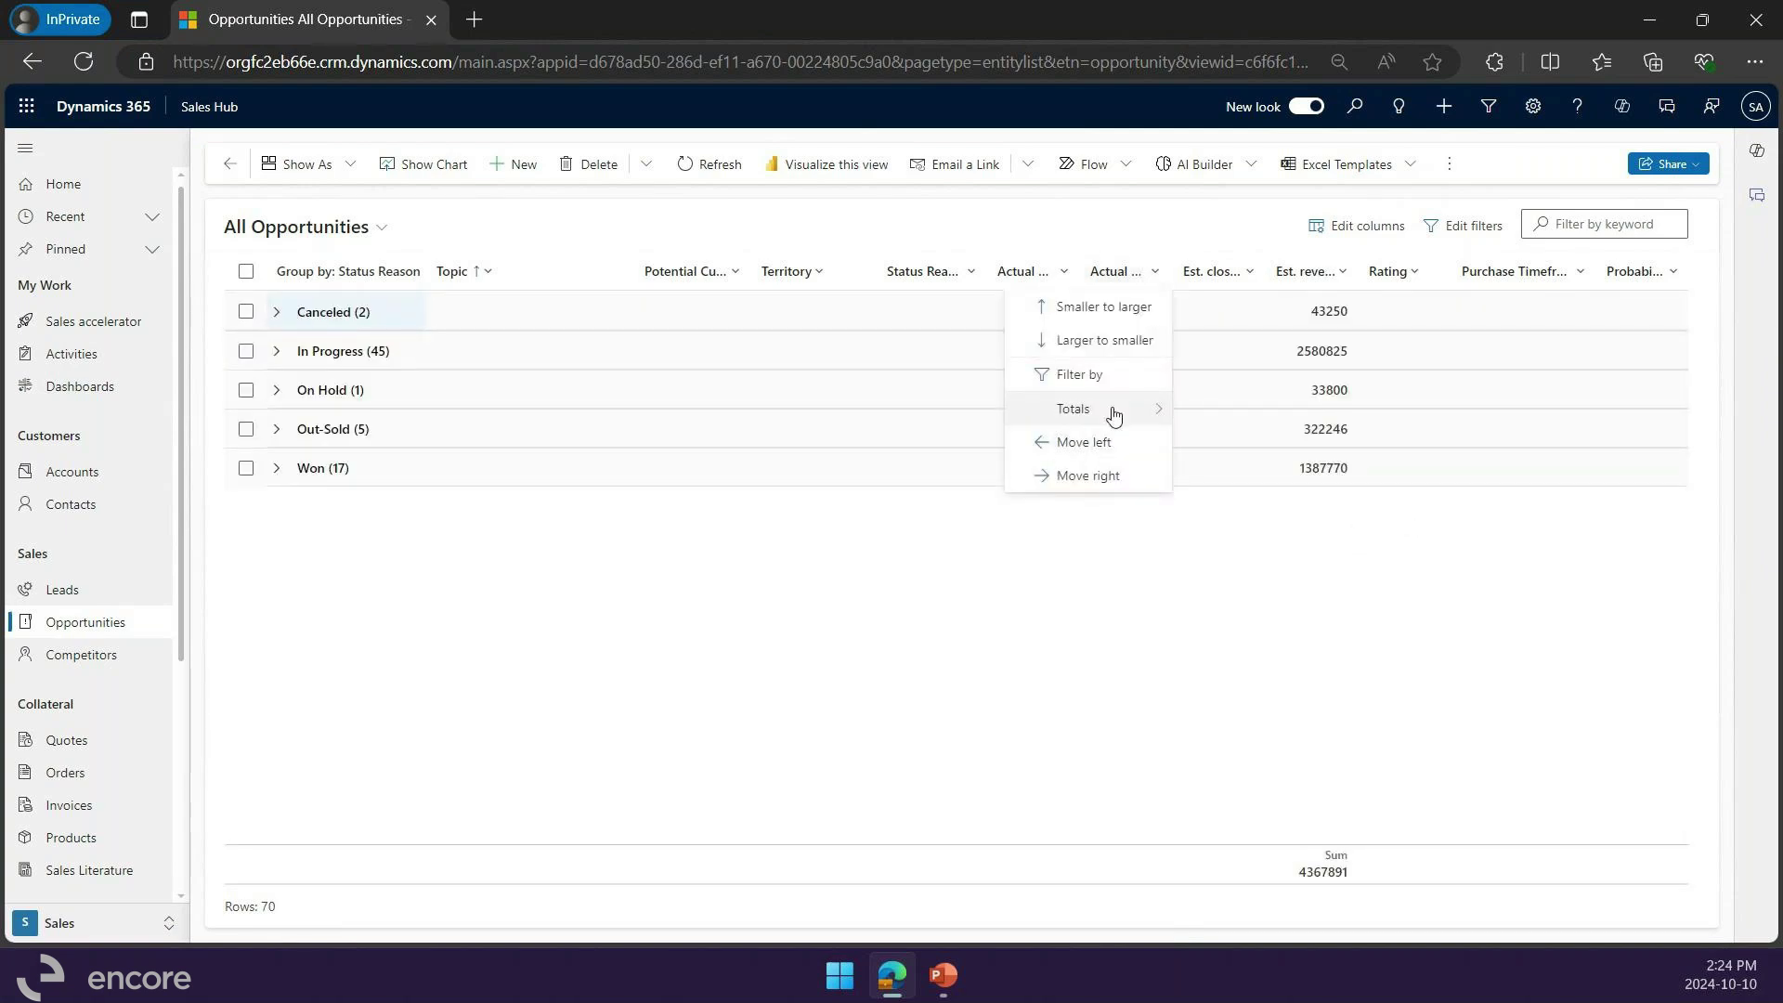
{"action": "mouse_move", "coordinate": [1114, 412]}
{"action": "left_click", "coordinate": [1209, 474]}
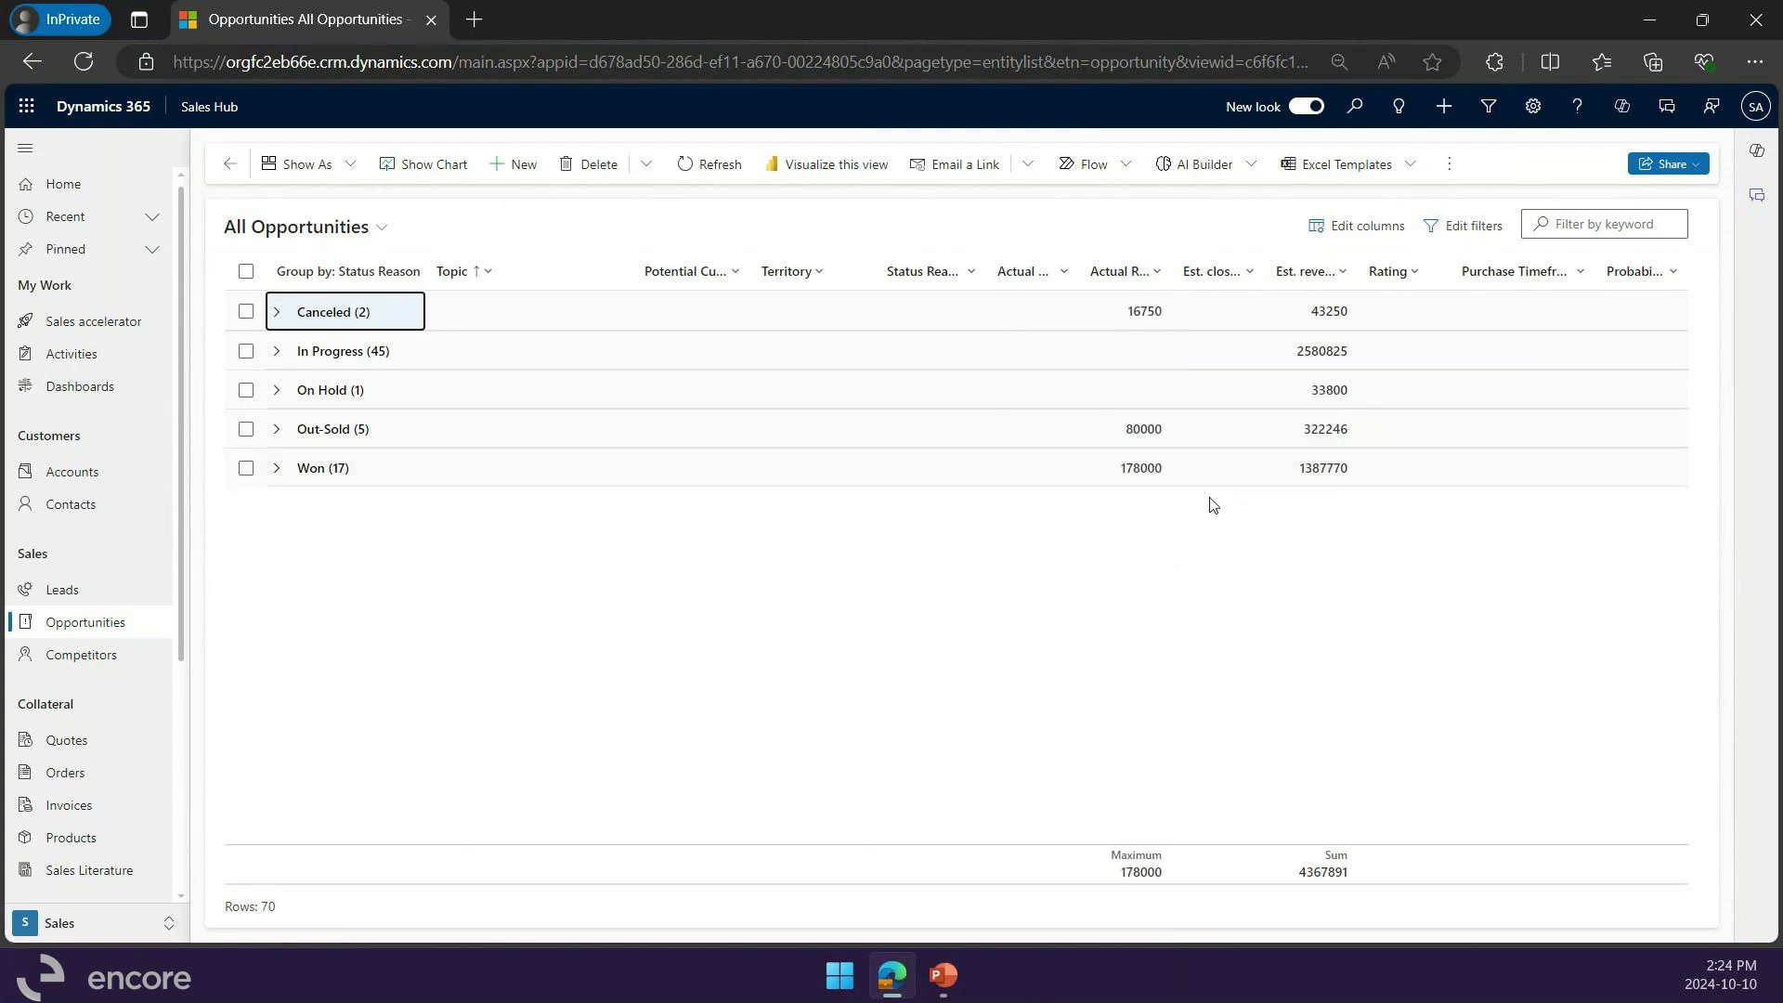
{"action": "left_click", "coordinate": [1662, 271]}
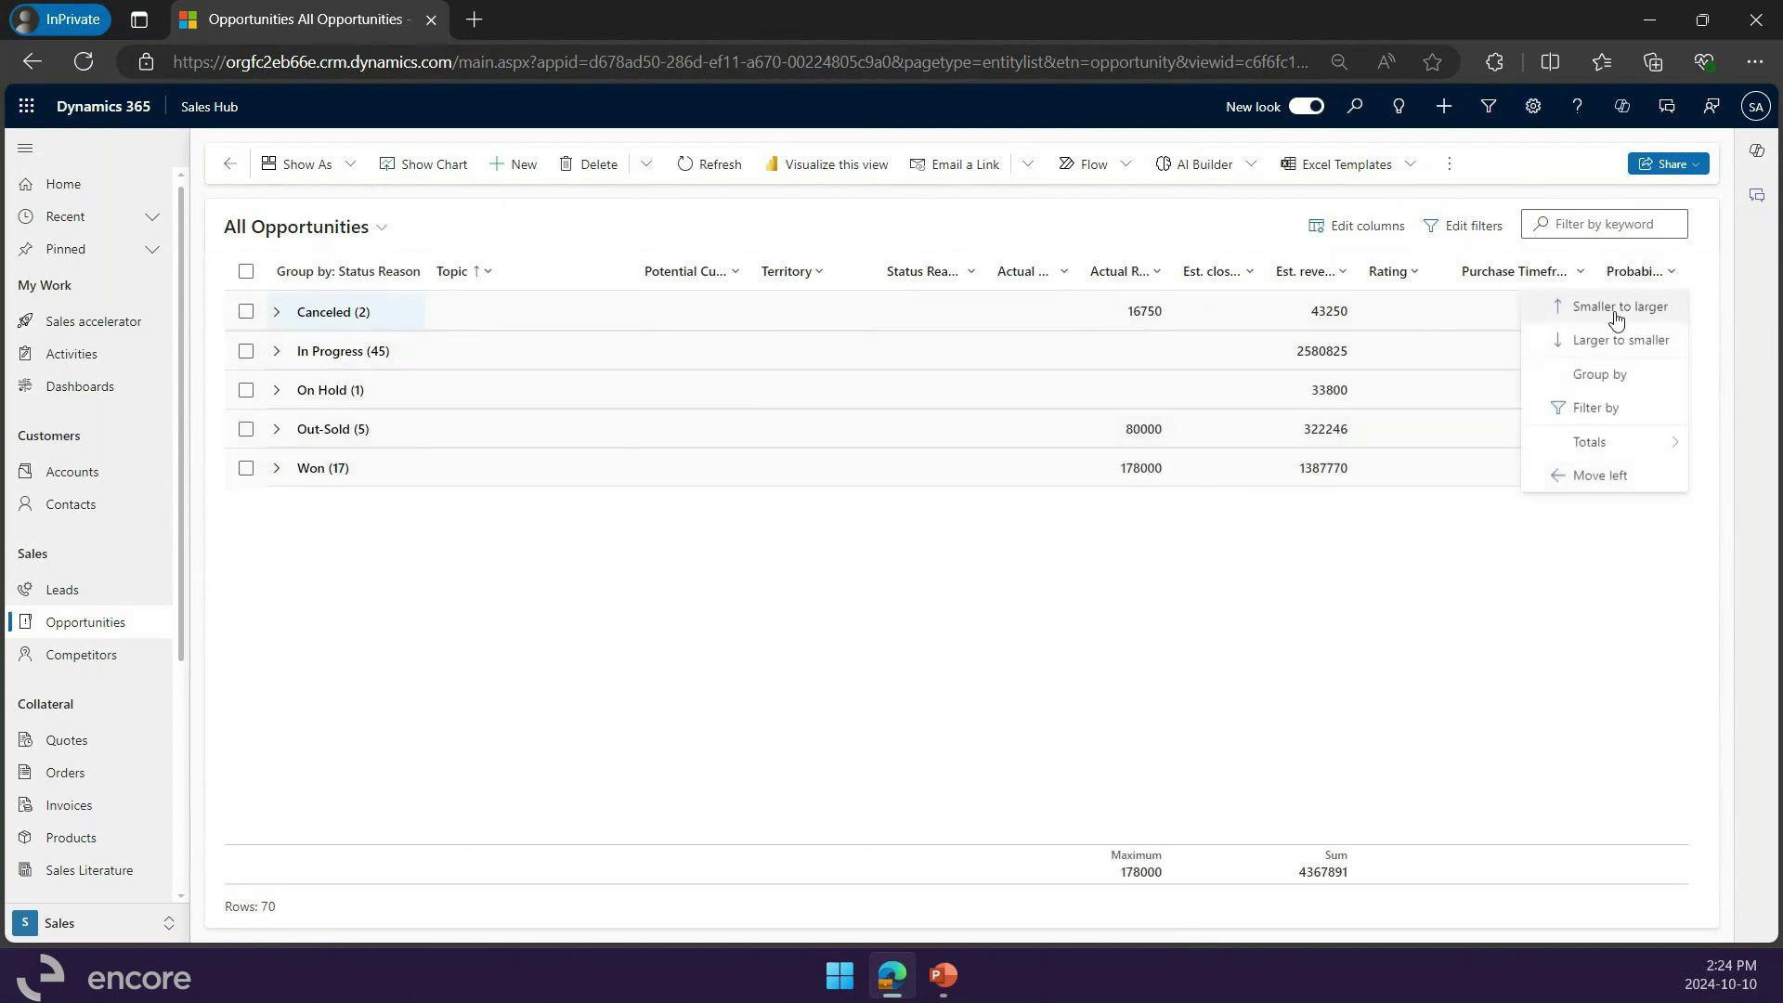
{"action": "mouse_move", "coordinate": [1612, 437]}
{"action": "left_click", "coordinate": [1496, 444]}
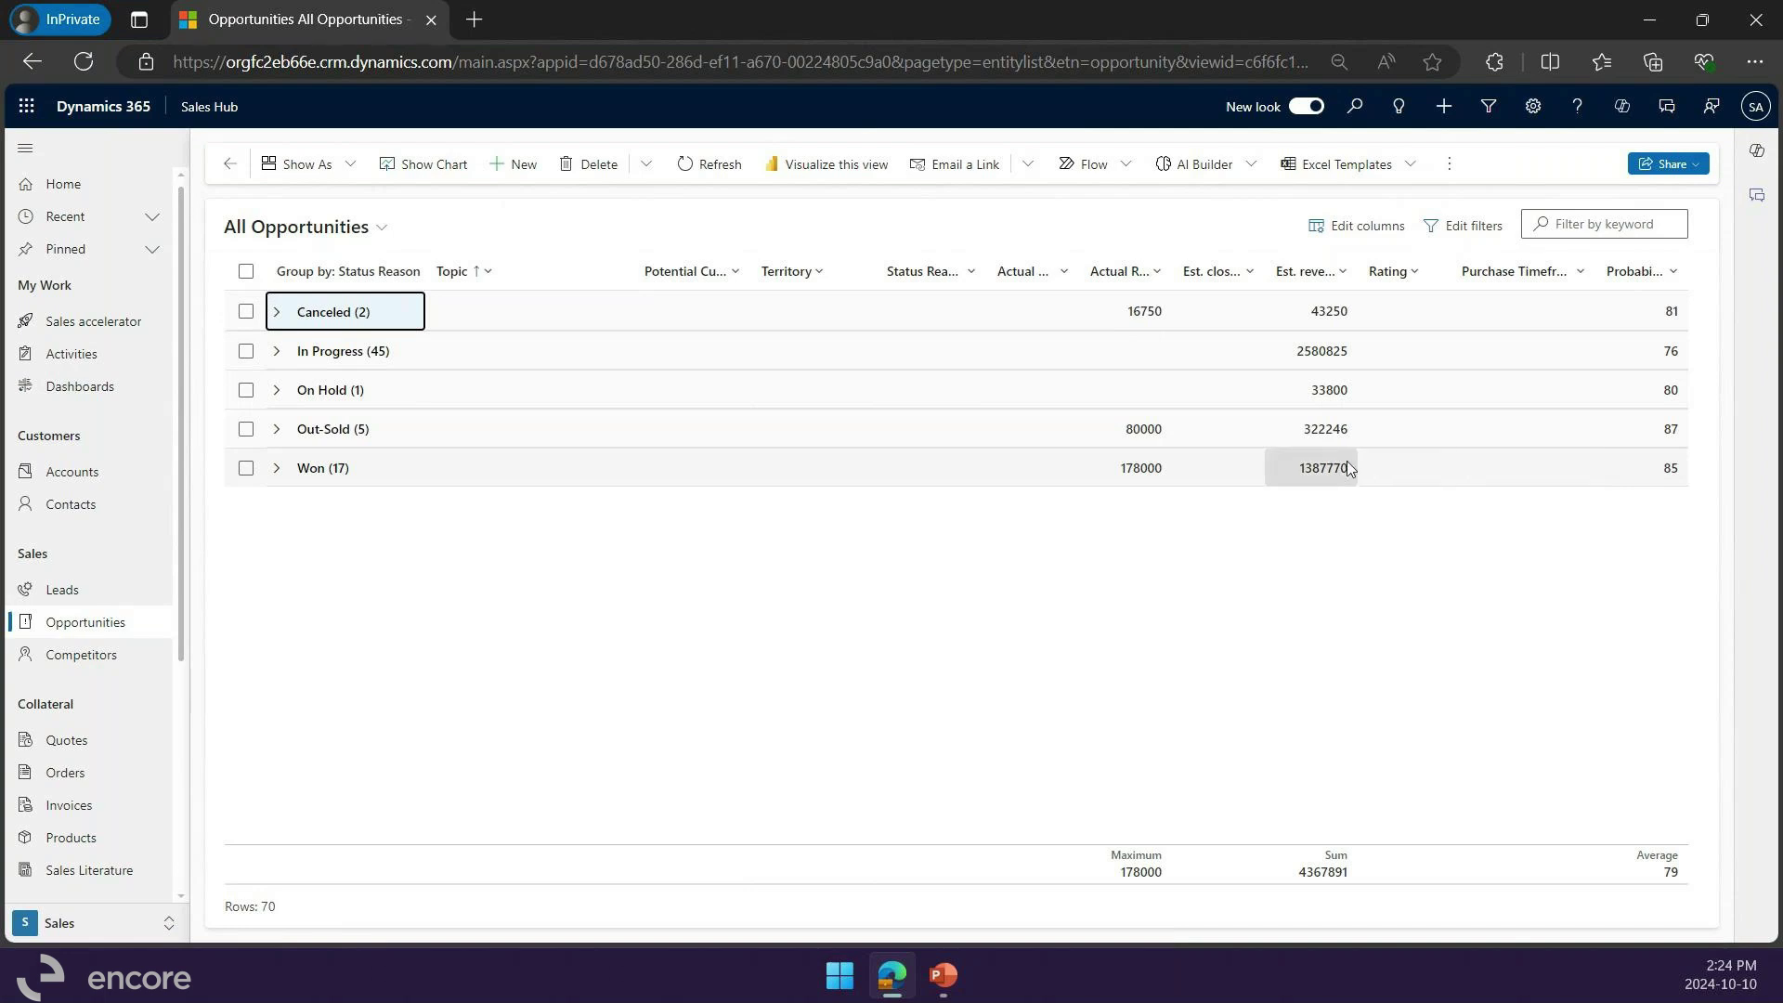
{"action": "left_click", "coordinate": [791, 274]}
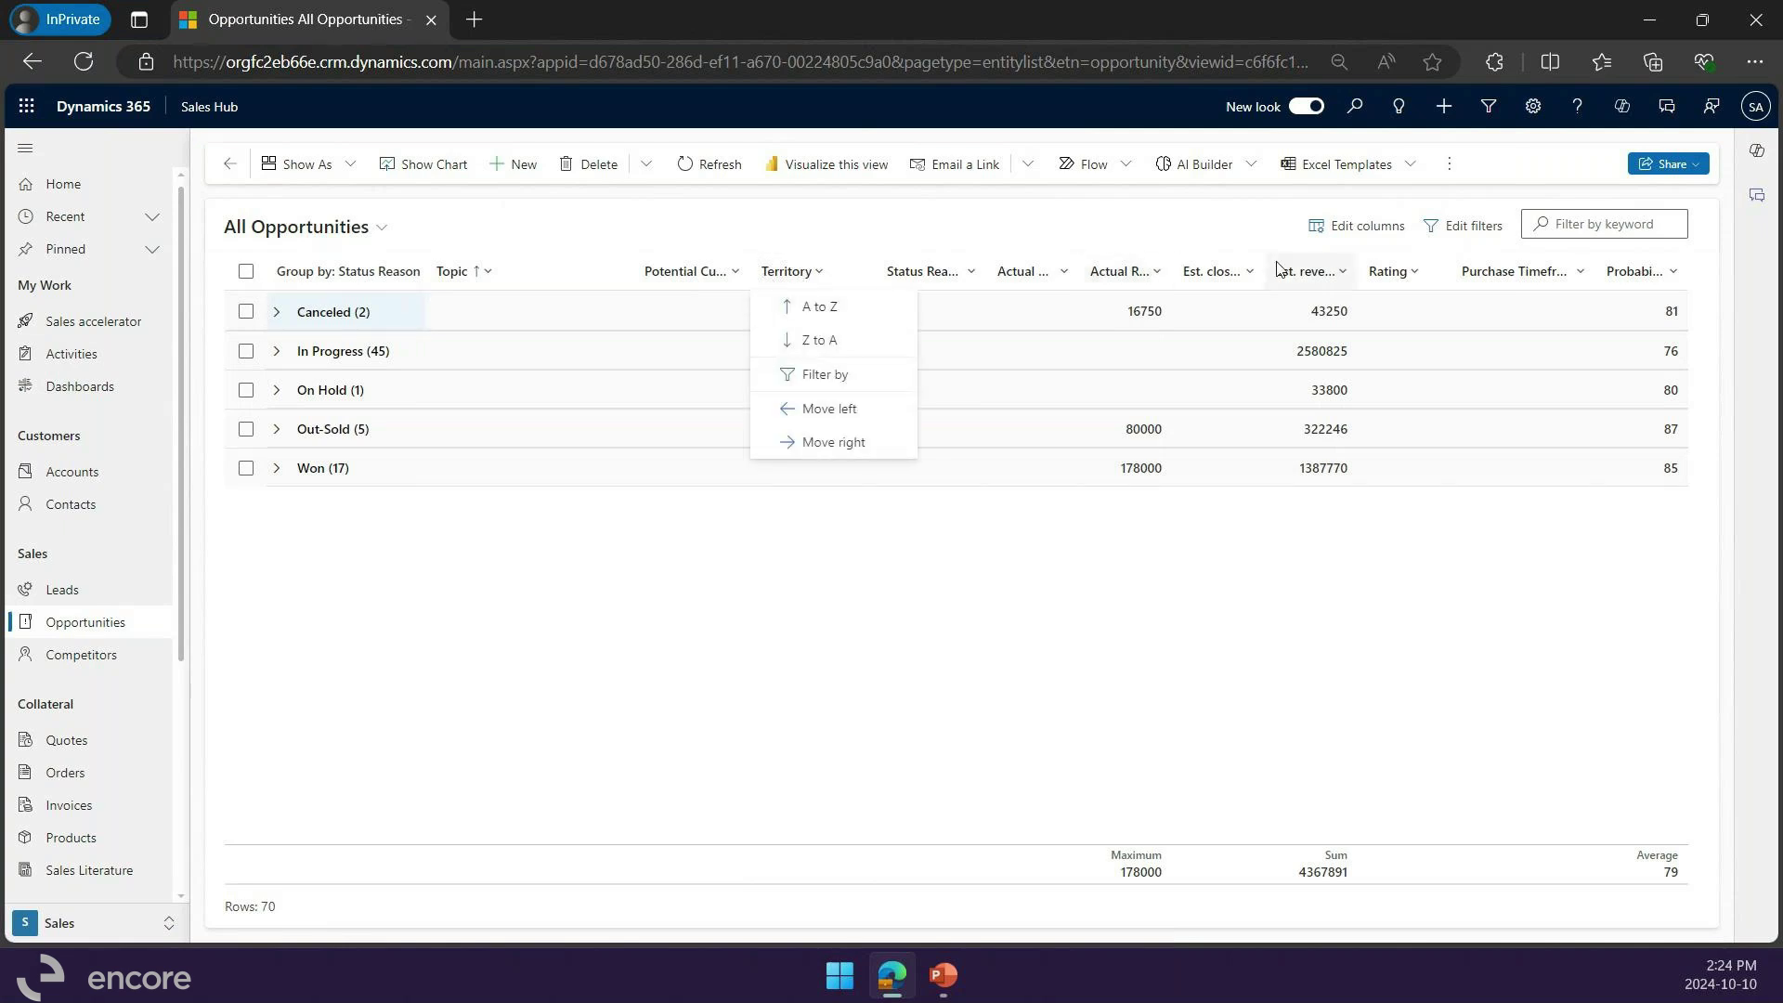
Step: Group the opportunities by Rating, then by Purchase Timeframe
{"action": "left_click", "coordinate": [1412, 283]}
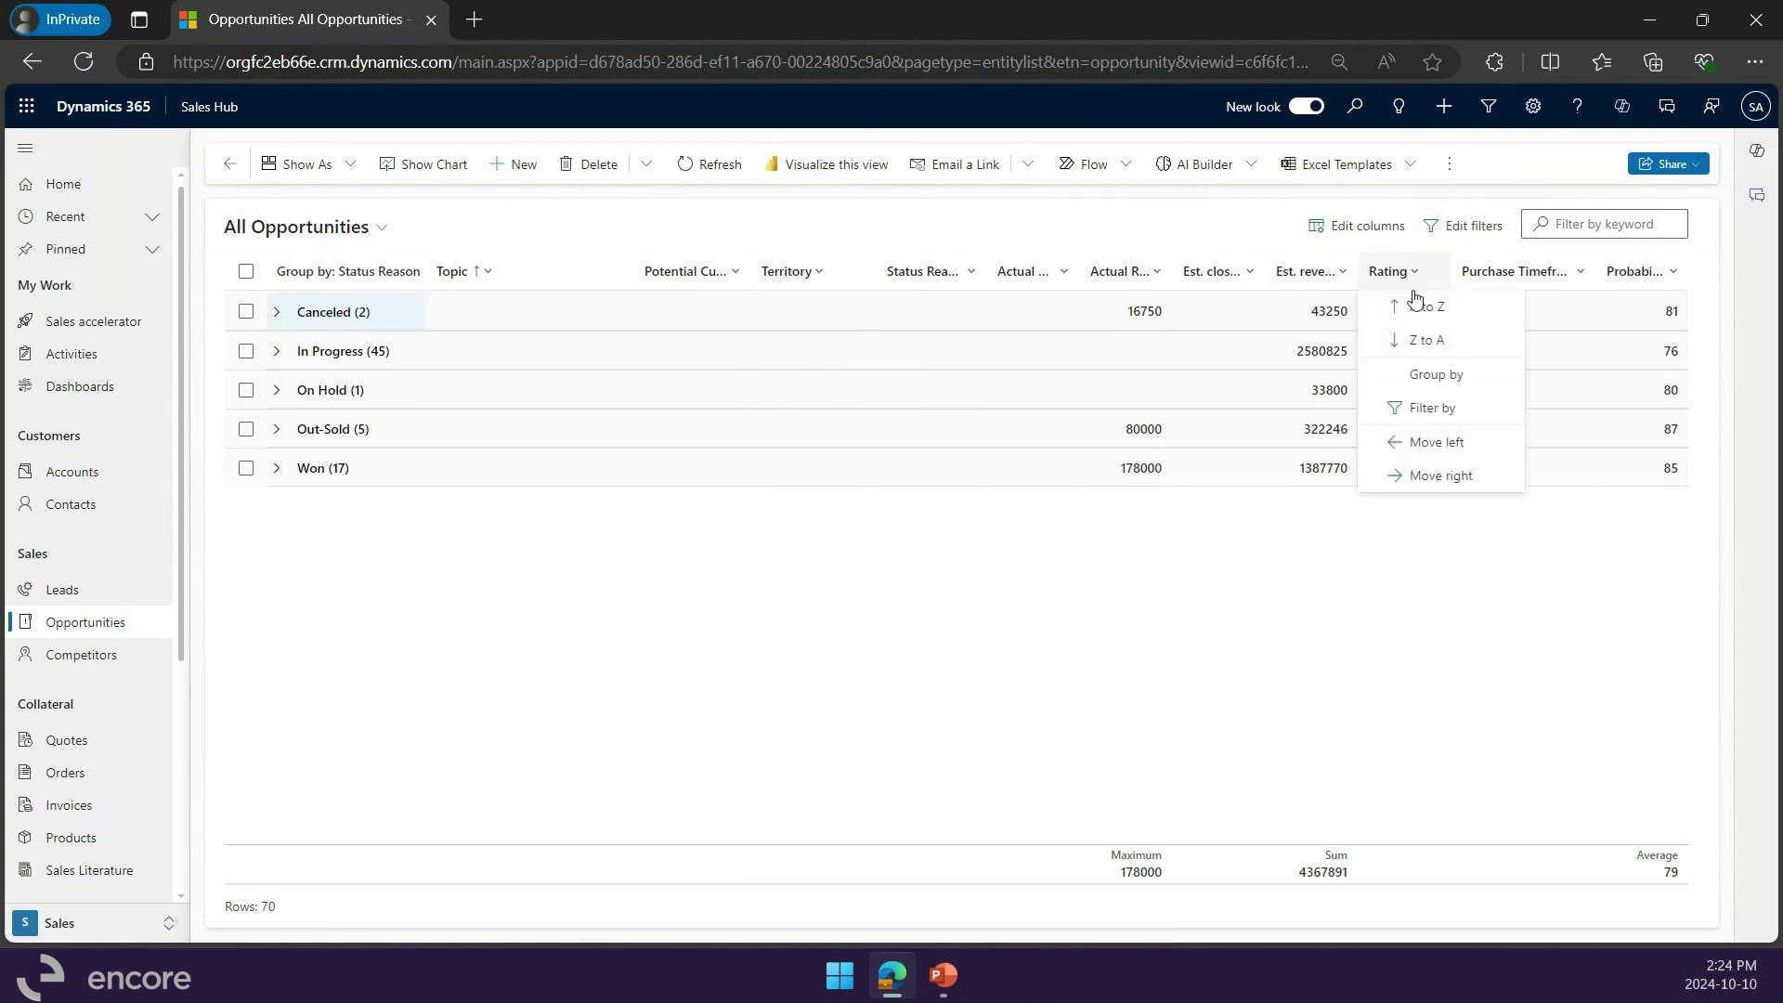
{"action": "left_click", "coordinate": [1428, 387]}
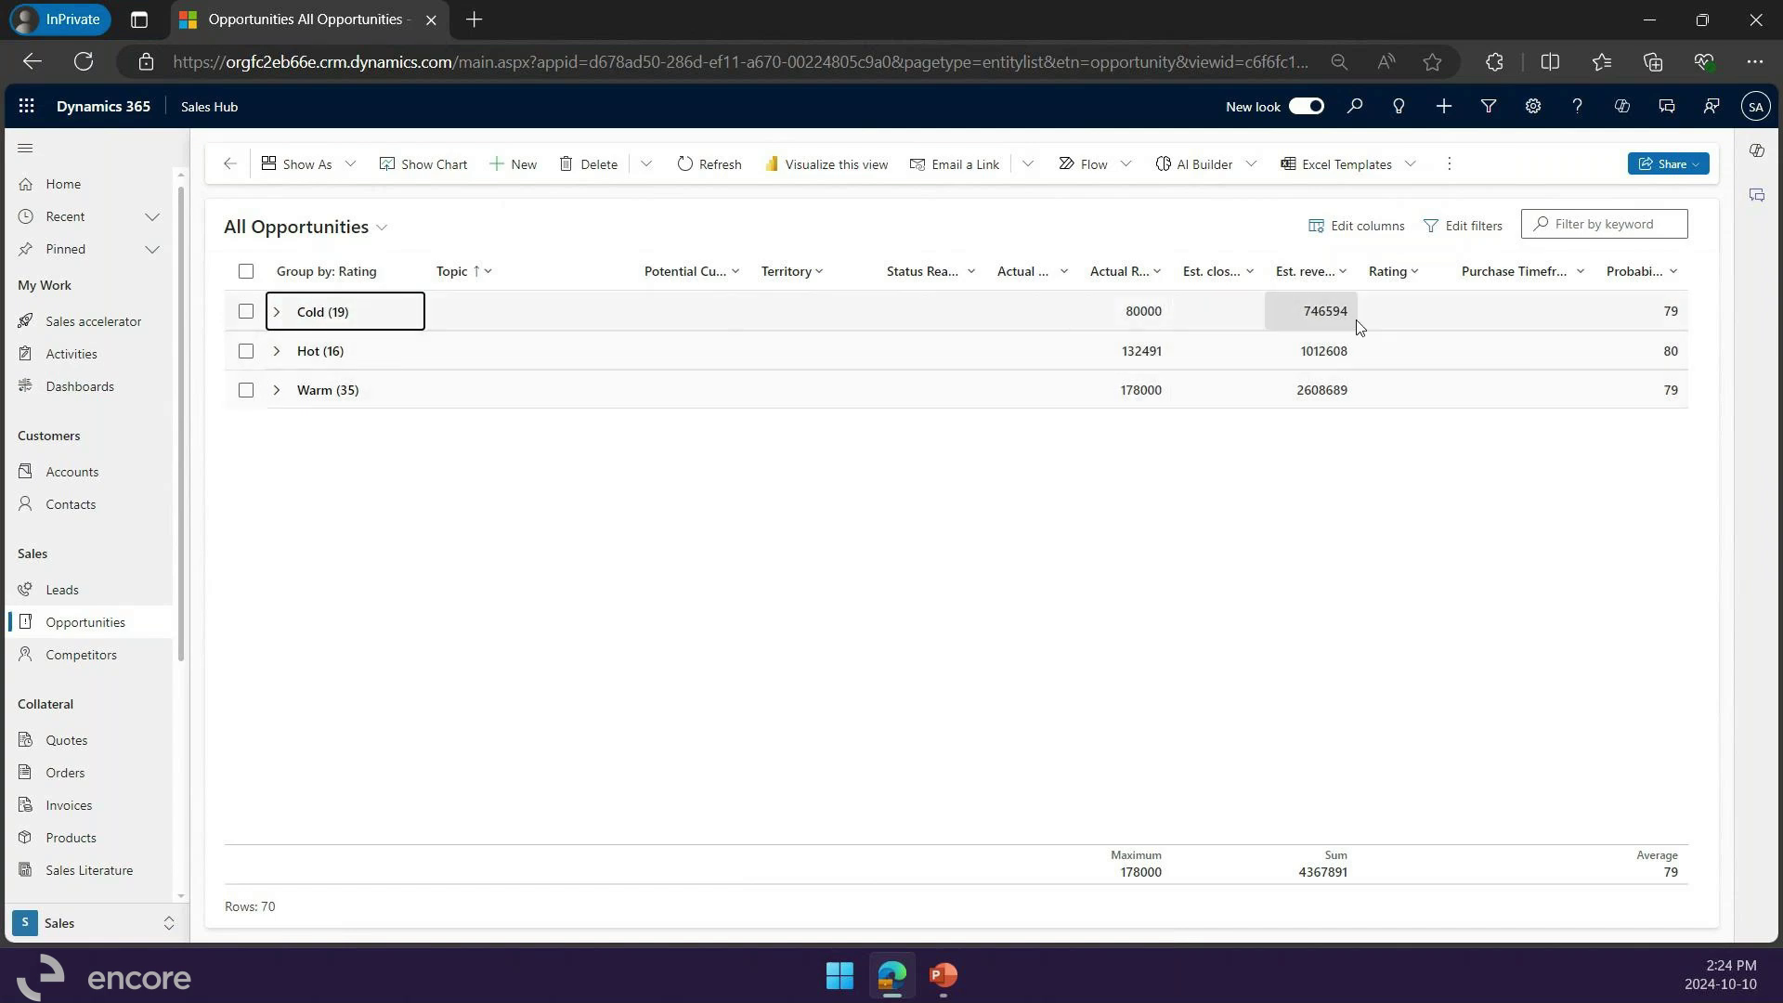
{"action": "left_click", "coordinate": [1519, 271]}
{"action": "left_click", "coordinate": [1526, 373]}
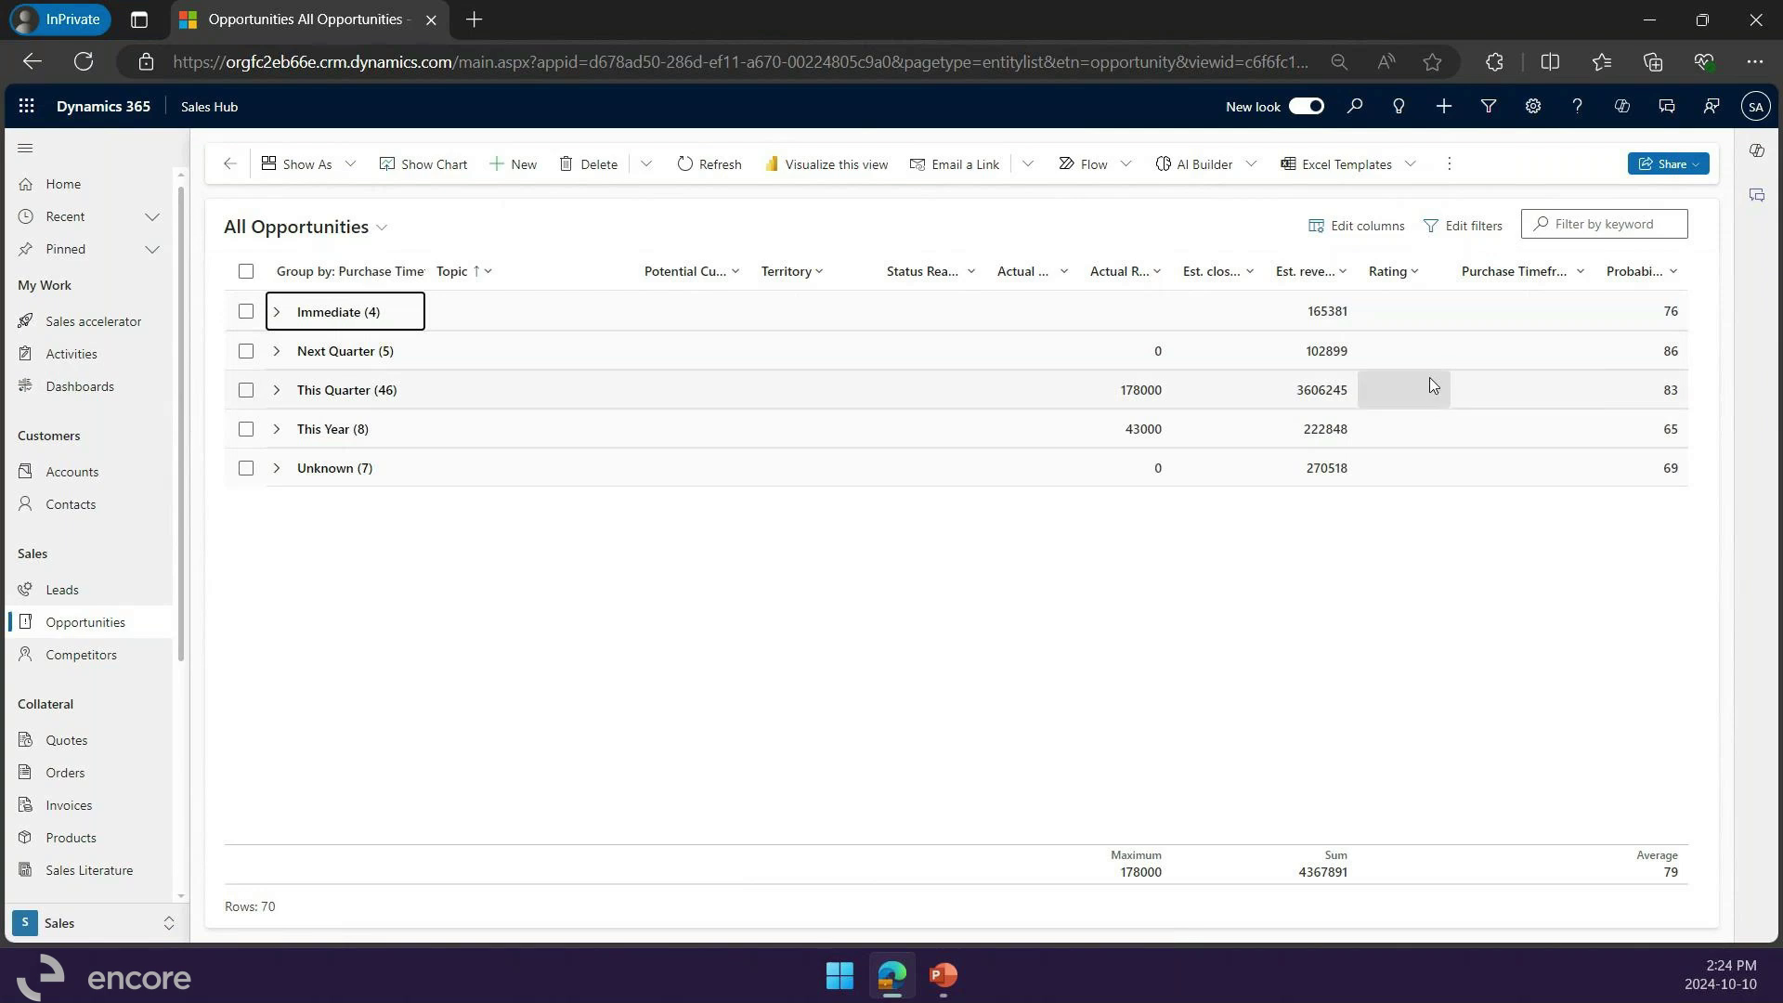
Step: Group by estimated close month and expand the August 2024 group's five deals
{"action": "left_click", "coordinate": [1249, 272]}
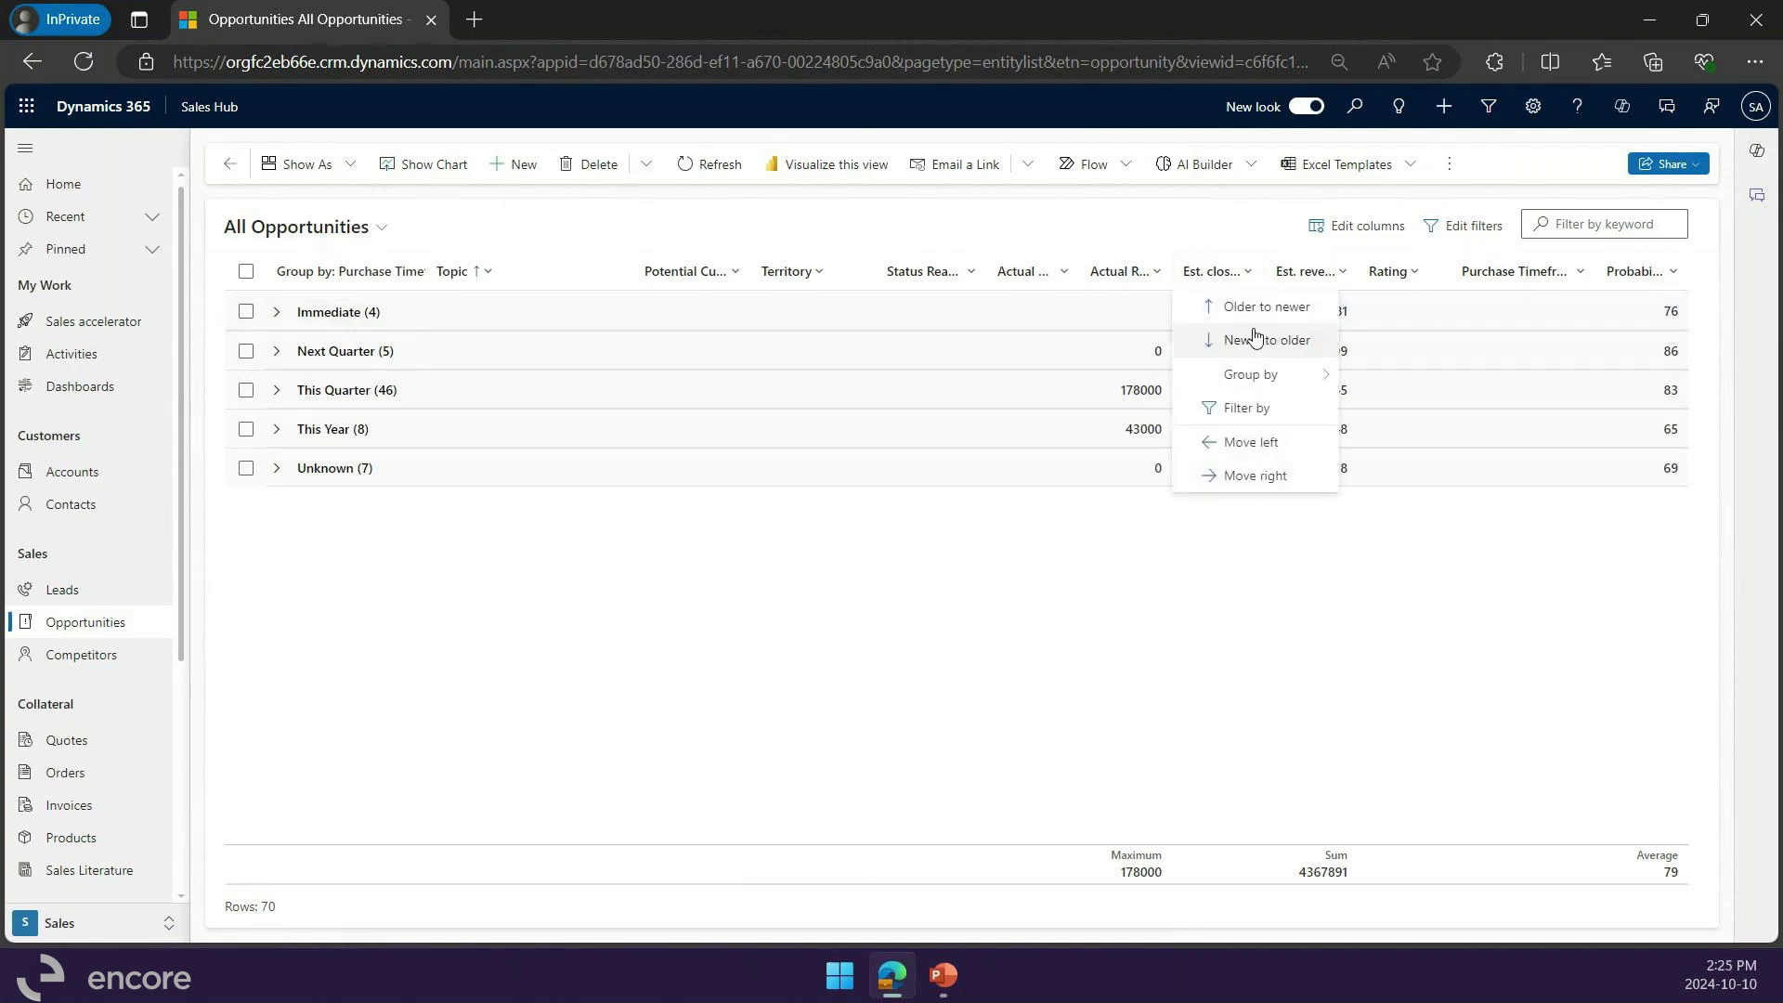
{"action": "mouse_move", "coordinate": [1260, 376]}
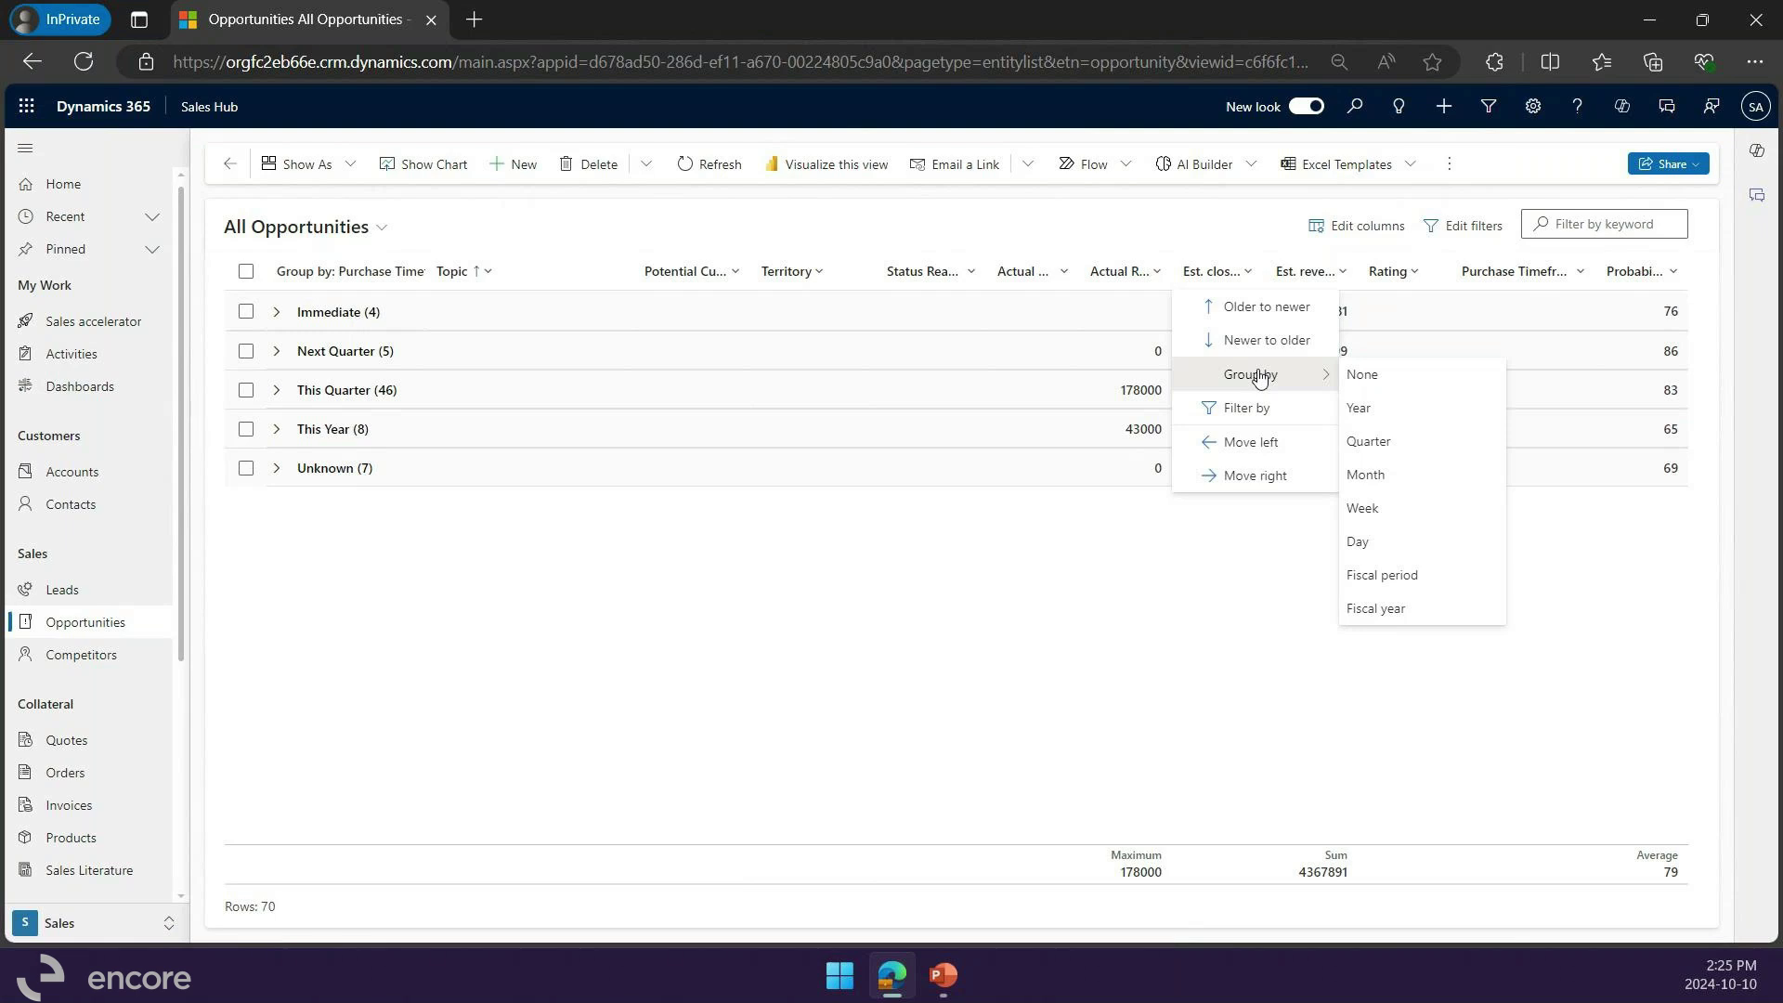
{"action": "left_click", "coordinate": [1367, 474]}
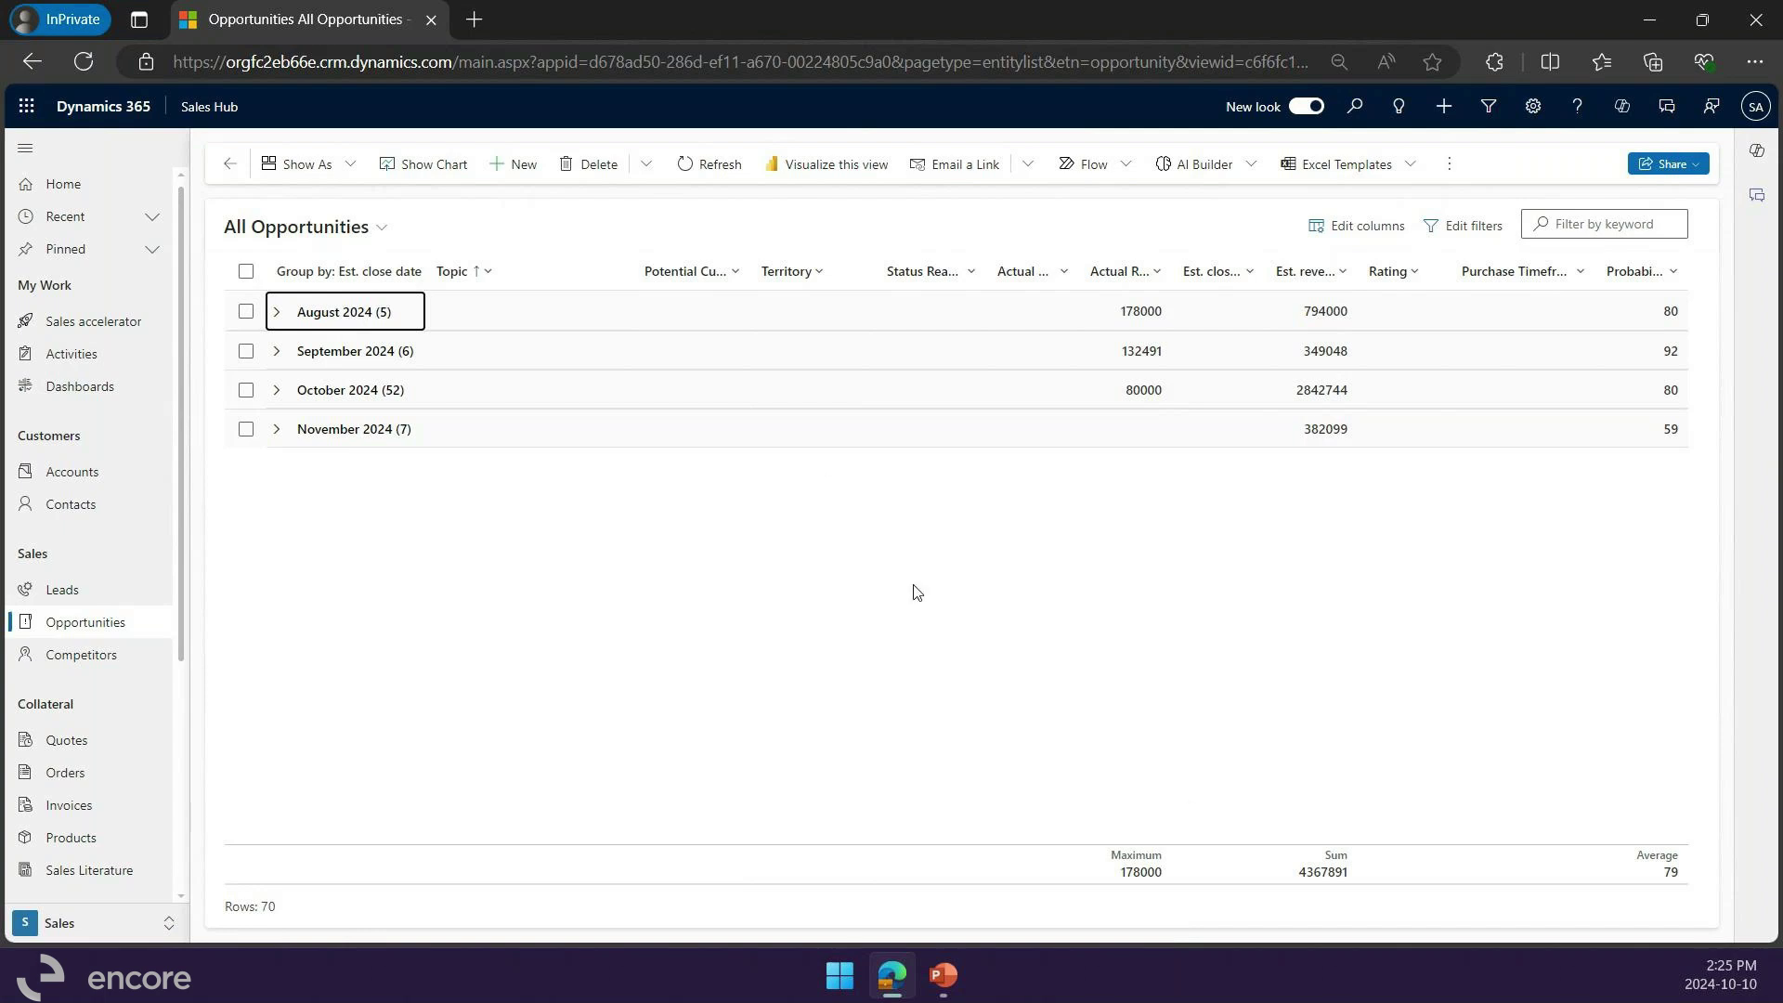
{"action": "left_click", "coordinate": [277, 312]}
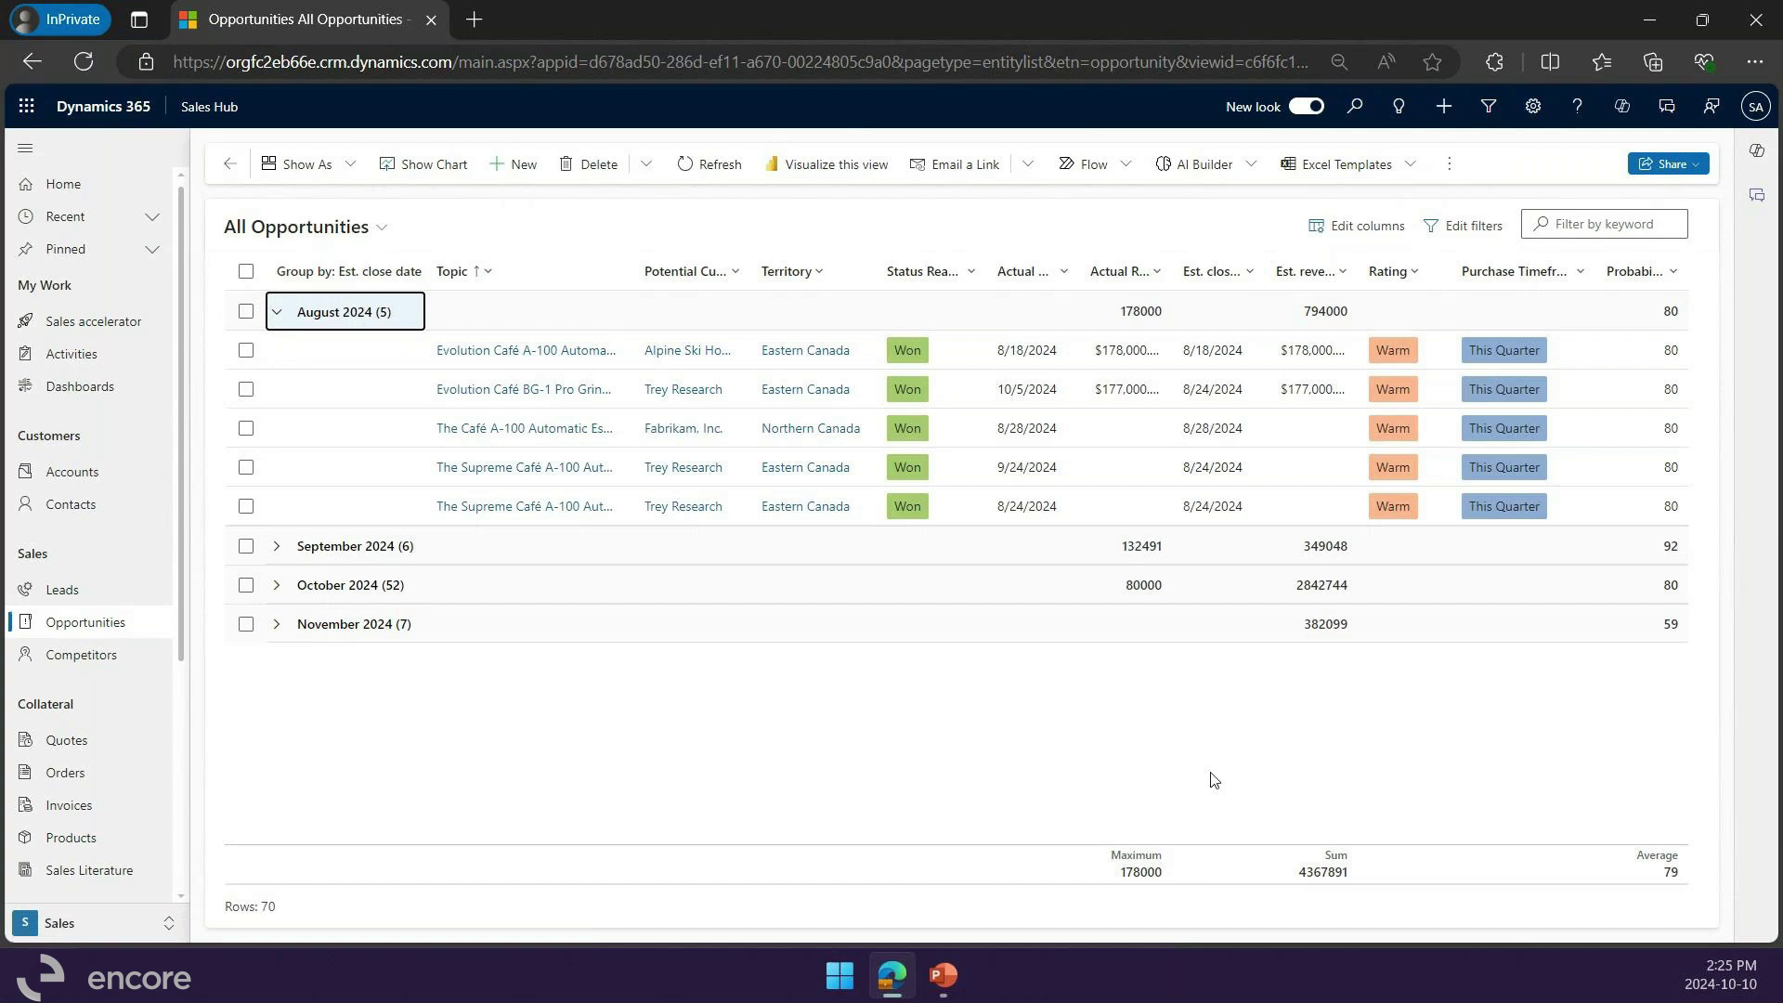
{"action": "left_click", "coordinate": [1230, 273]}
Step: Remove grouping to list all 70 opportunities flat, leaving Actual Revenue totals unchanged
{"action": "left_click", "coordinate": [1400, 373]}
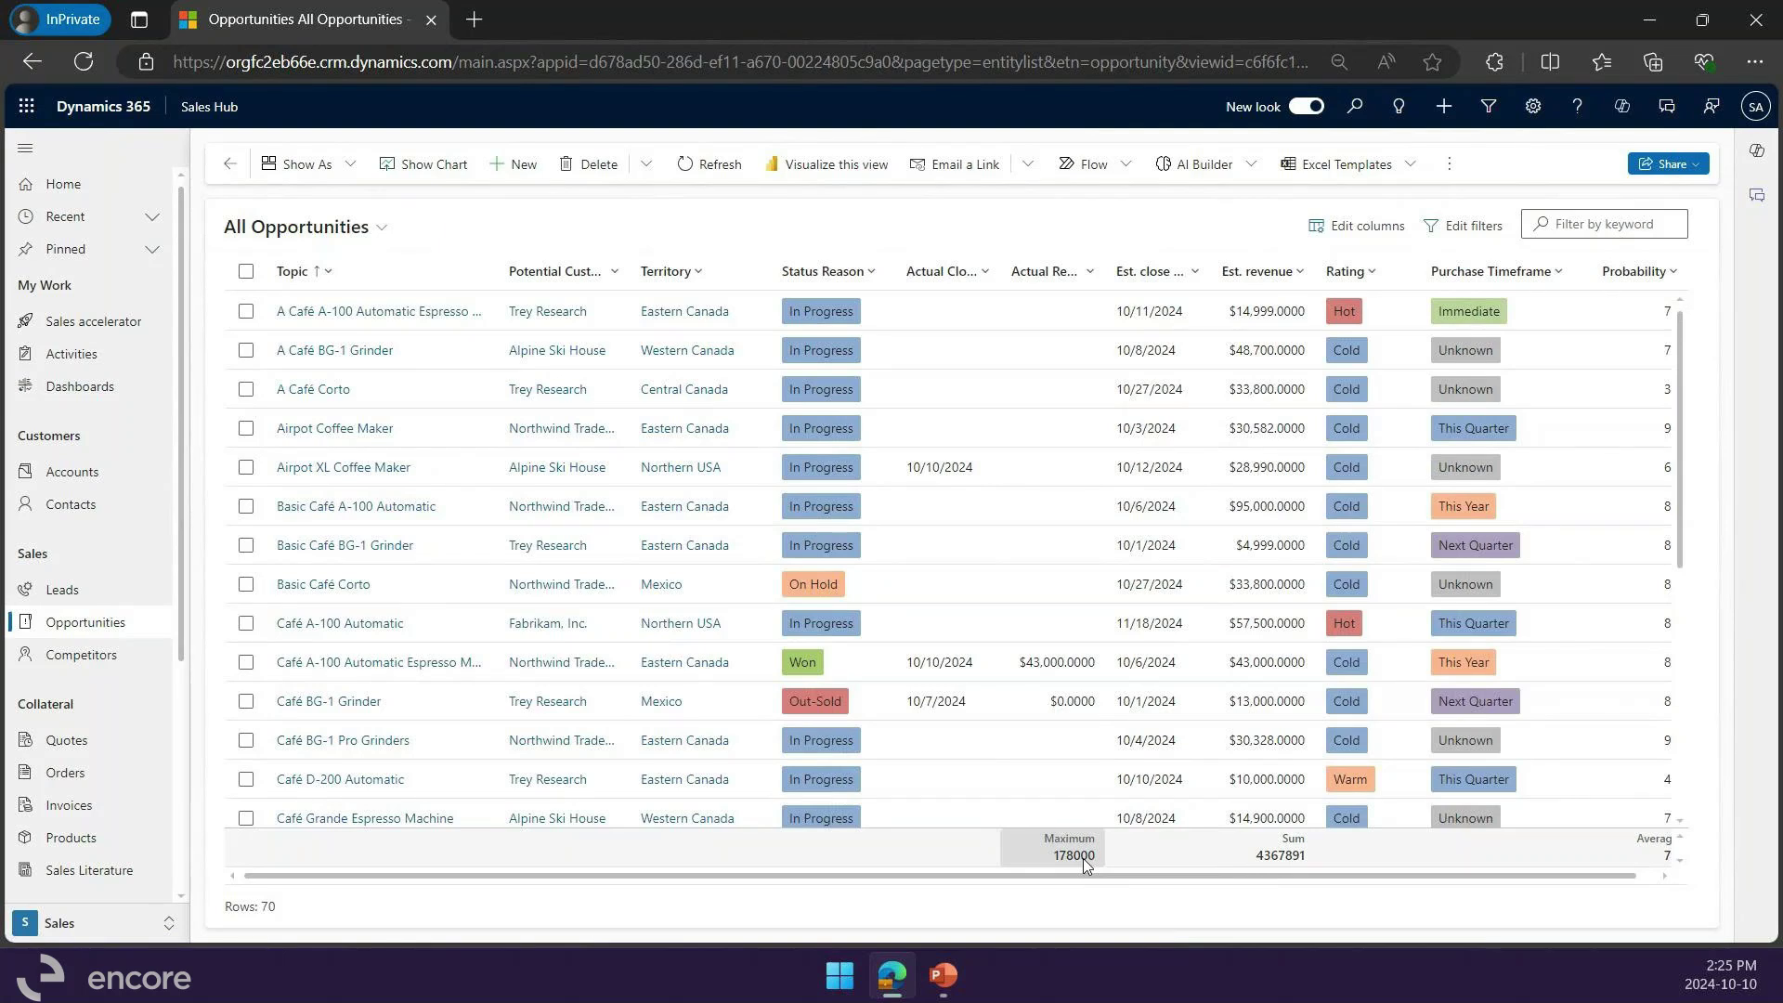
{"action": "left_click", "coordinate": [1036, 277]}
{"action": "mouse_move", "coordinate": [1027, 412]}
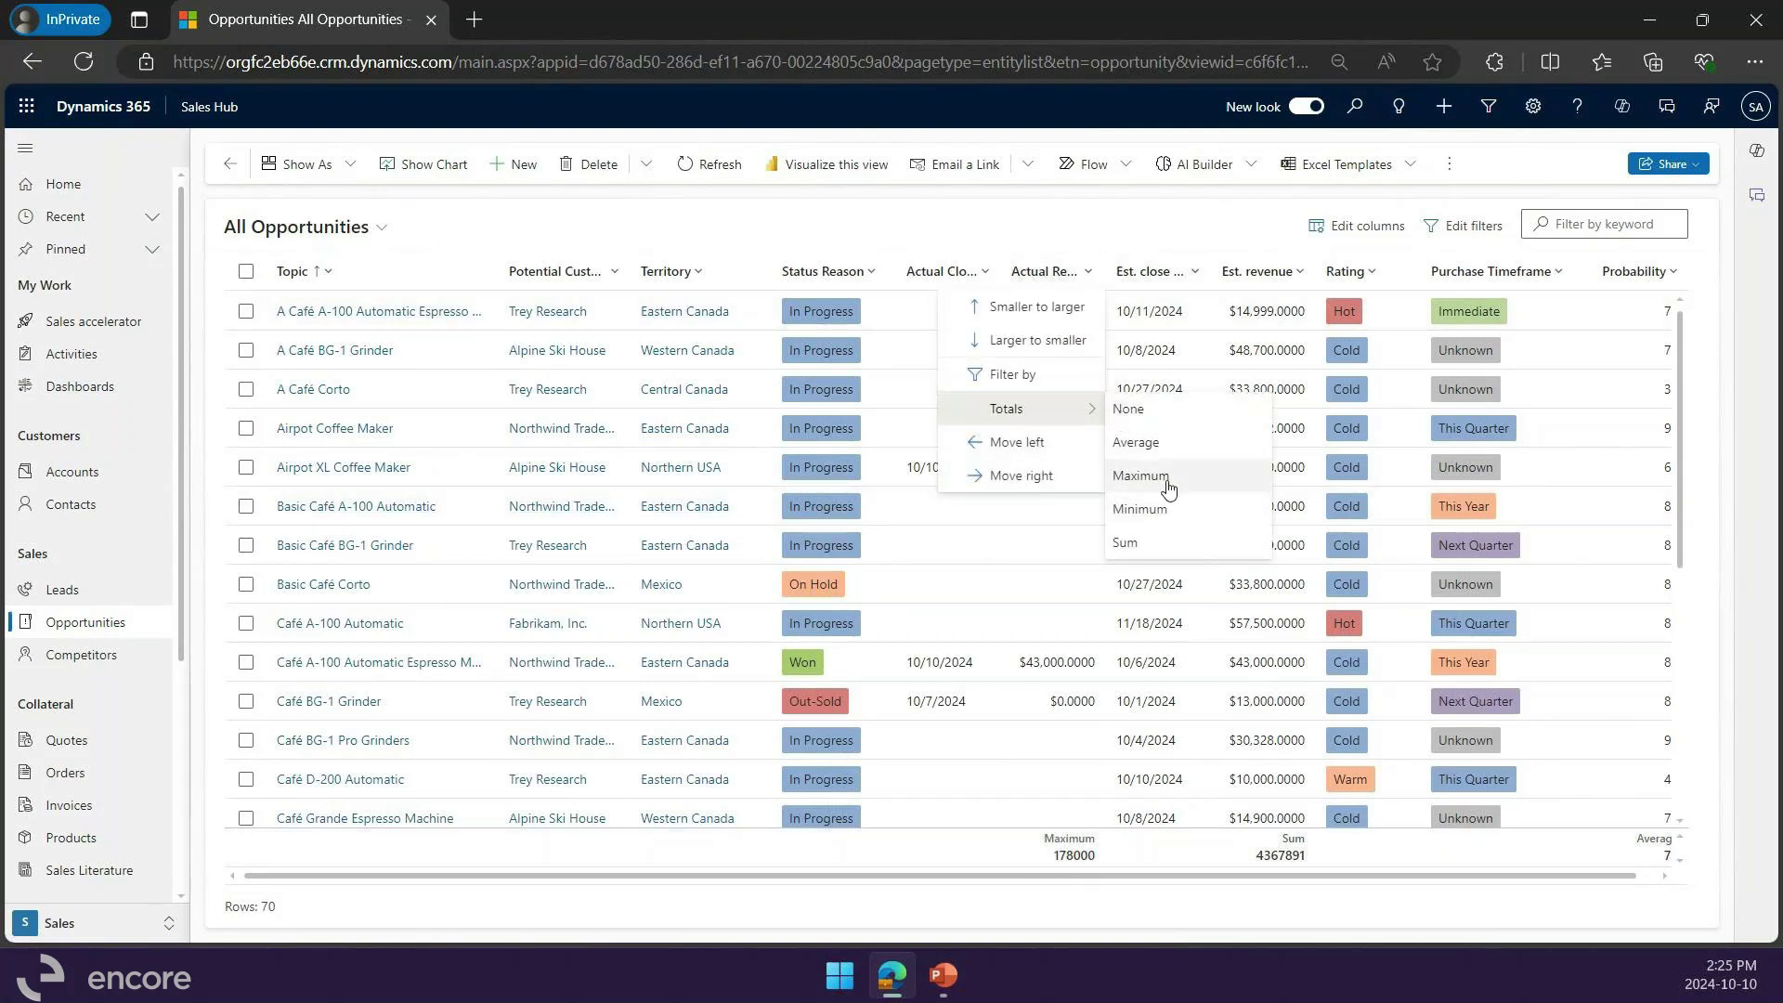
{"action": "left_click", "coordinate": [1082, 206]}
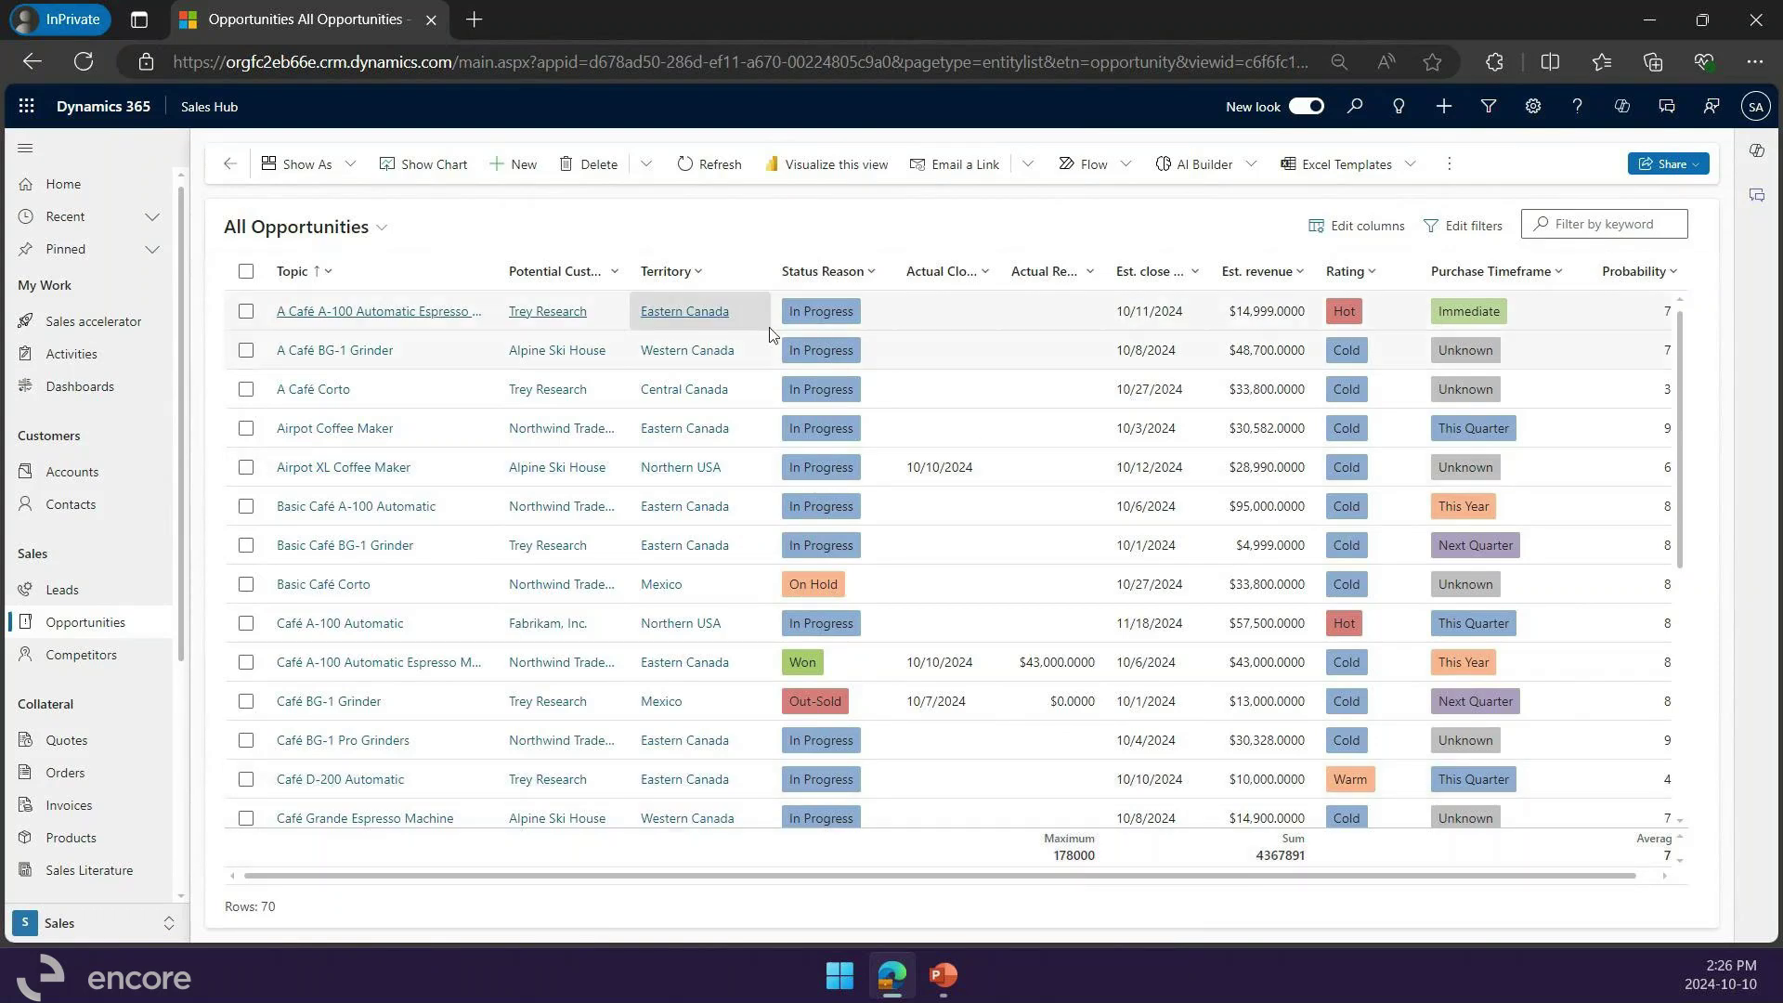
Step: Filter Status Reason to equal Won (17 deals) and open the Northwind Traders account
{"action": "left_click", "coordinate": [868, 273]}
{"action": "left_click", "coordinate": [847, 408]}
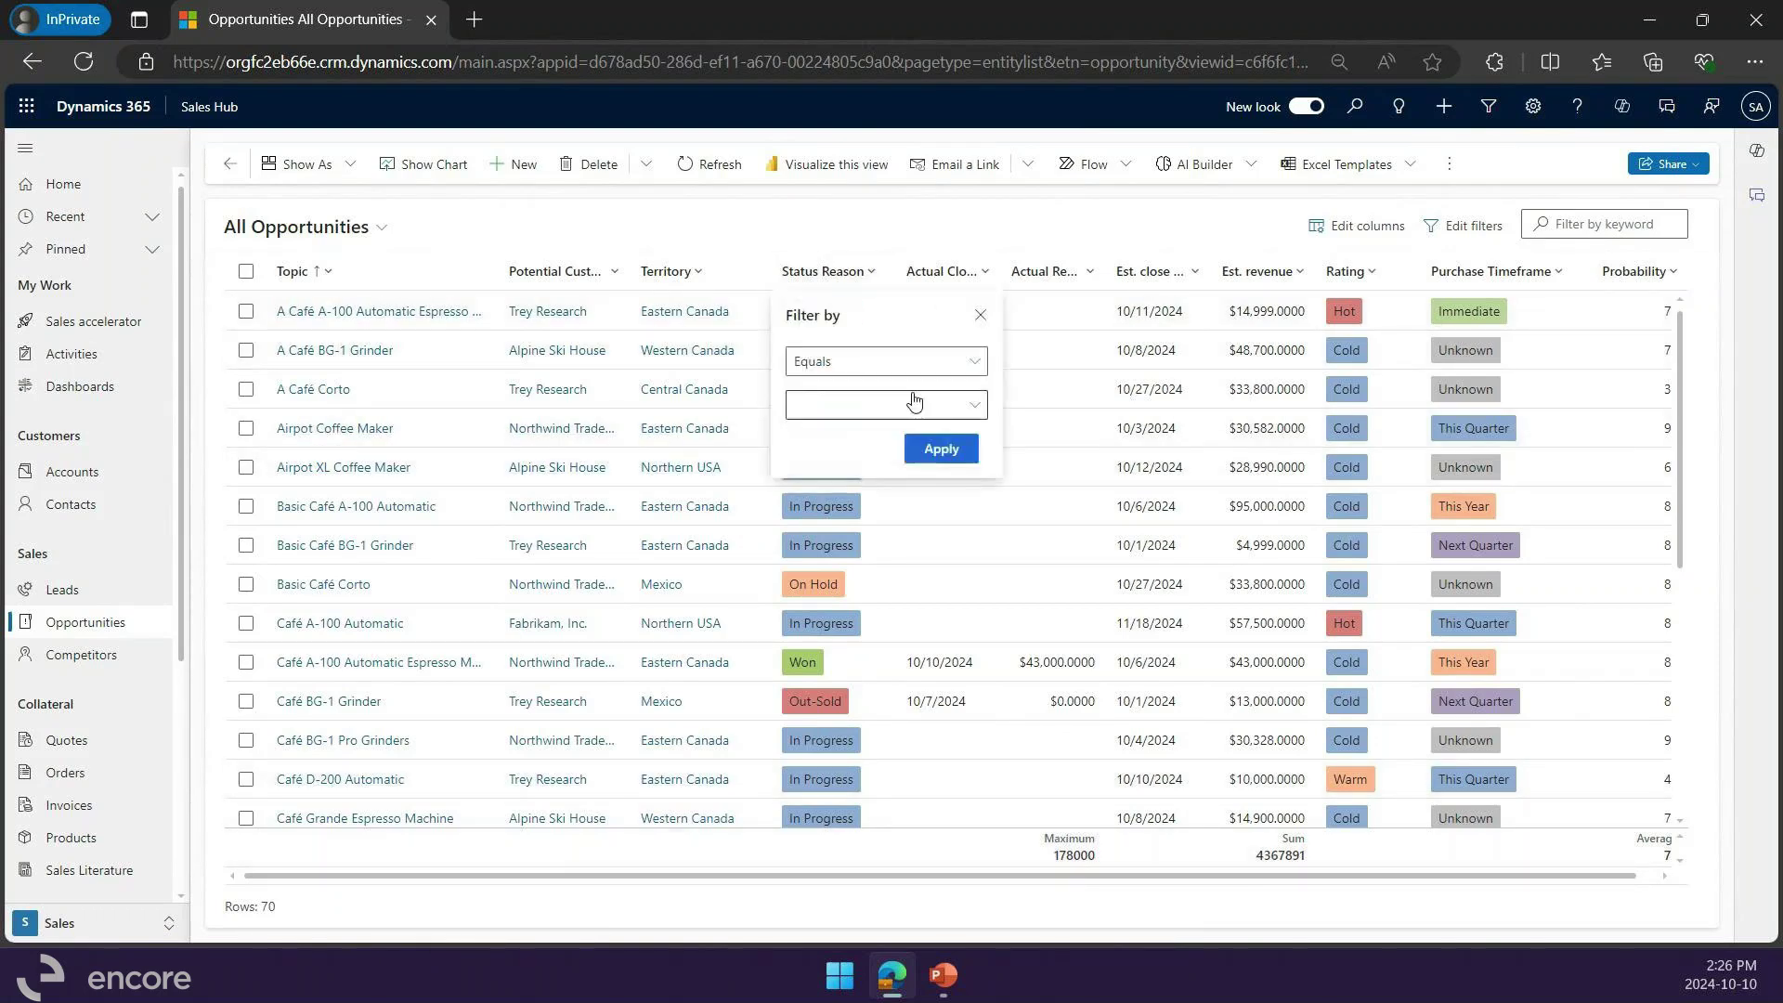
{"action": "left_click", "coordinate": [920, 405]}
{"action": "left_click", "coordinate": [817, 503]}
{"action": "left_click", "coordinate": [939, 450]}
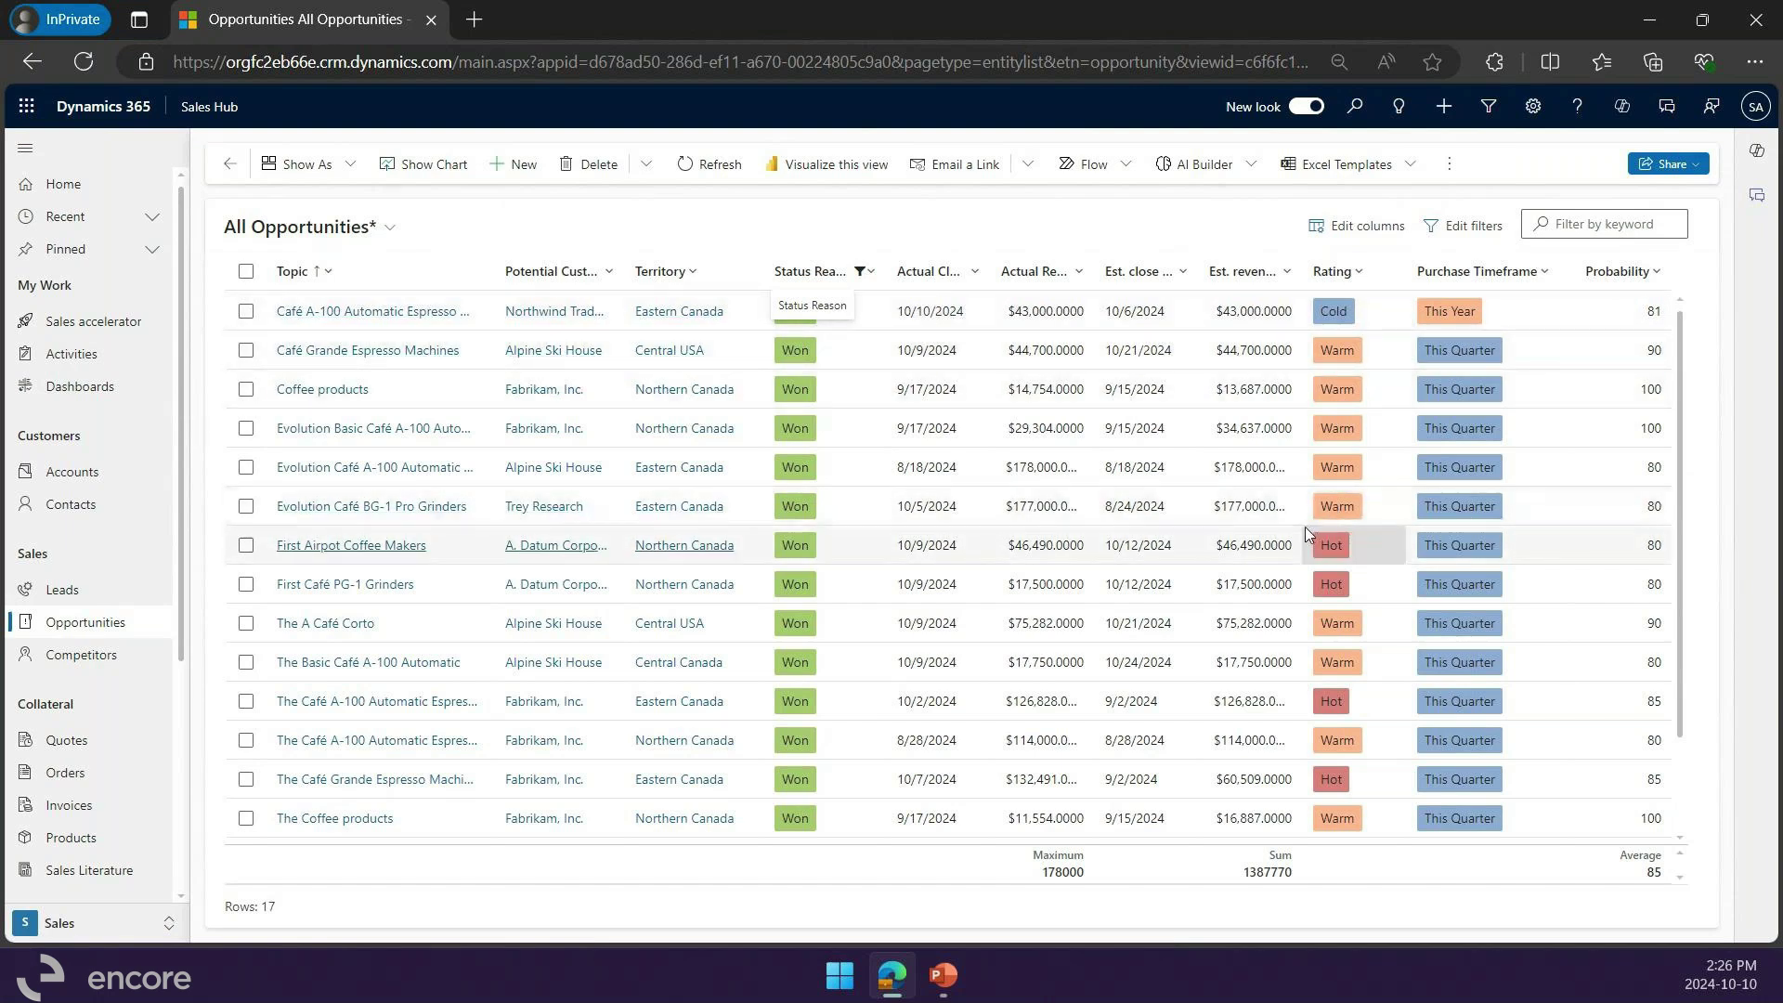
{"action": "left_click", "coordinate": [571, 314]}
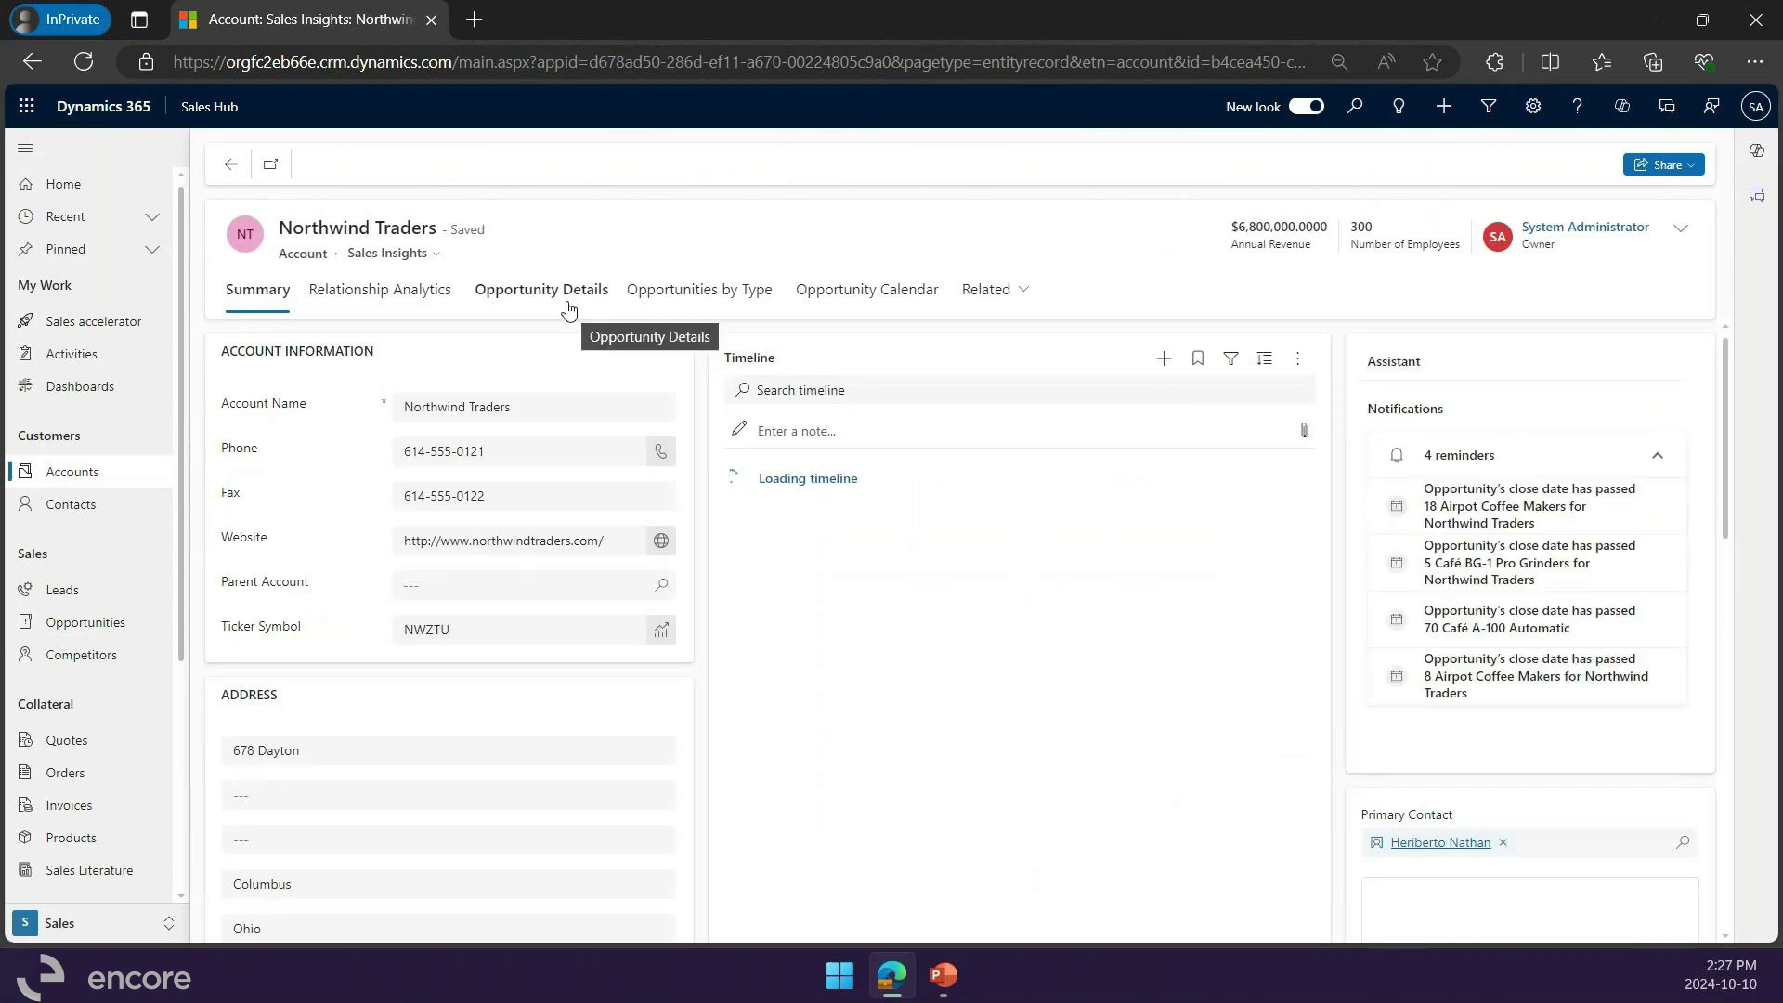
Step: View Northwind Traders' Opportunity Details, then Opportunities by Type: five open, one won, five lost
{"action": "left_click", "coordinate": [577, 293]}
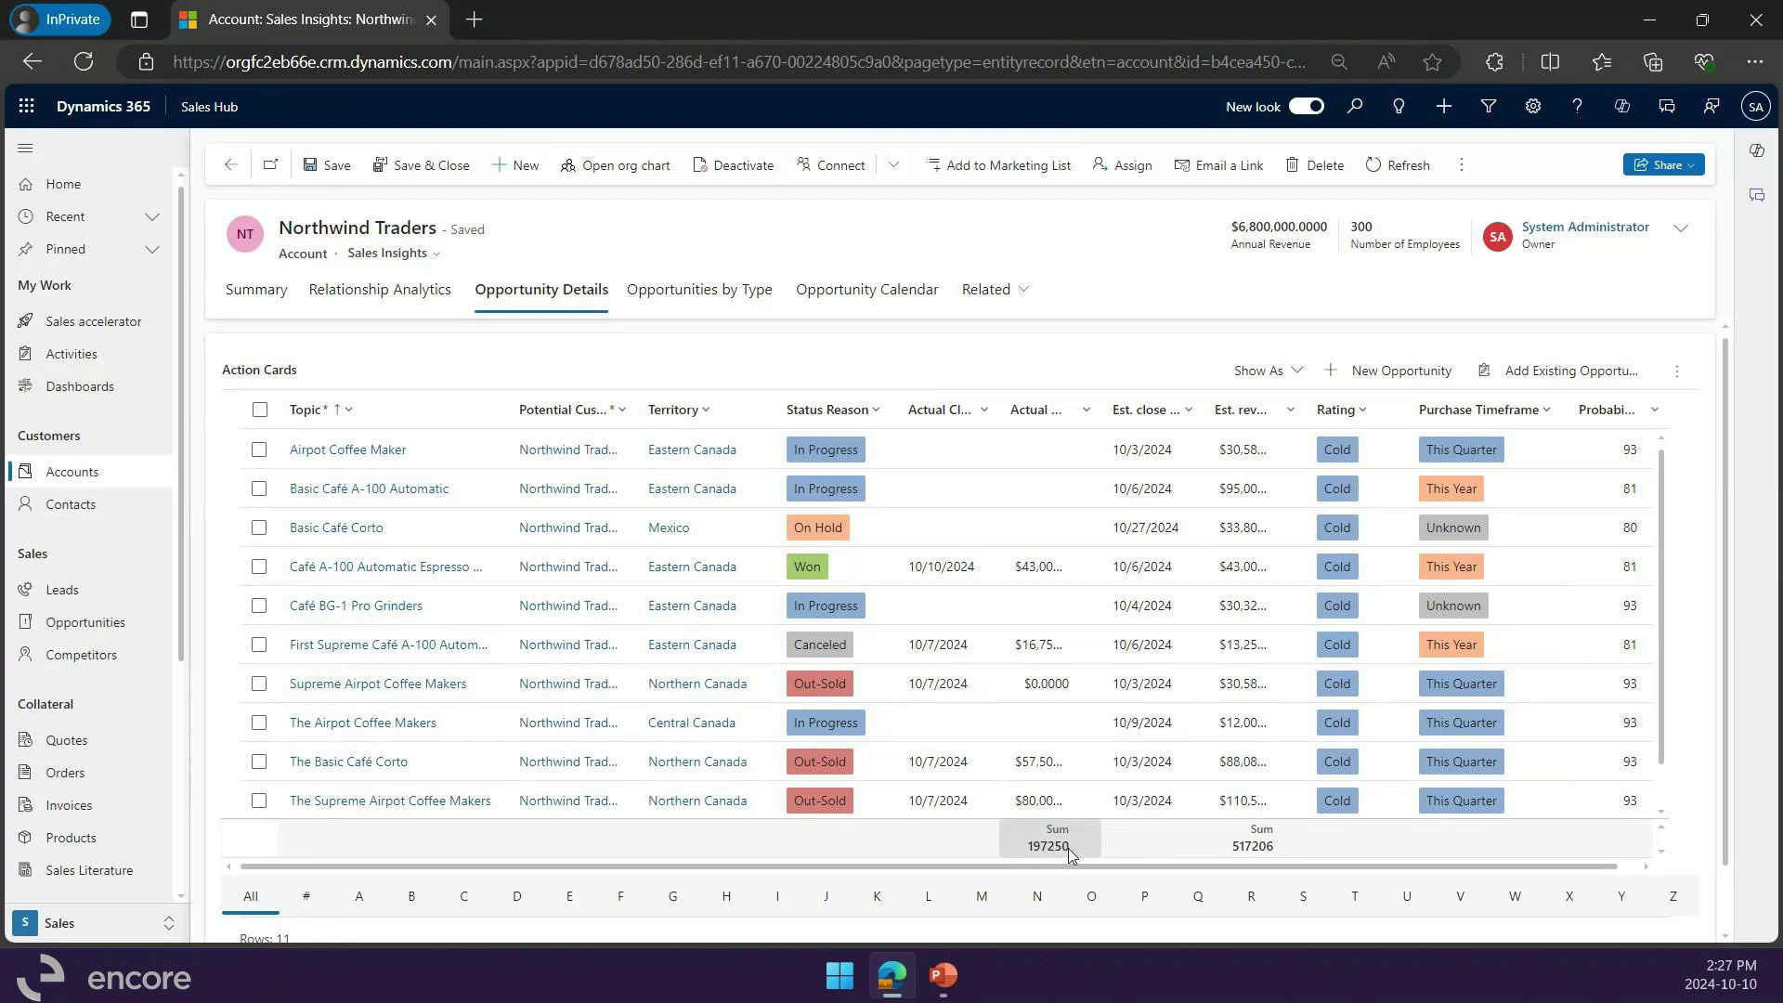
{"action": "left_click", "coordinate": [868, 414]}
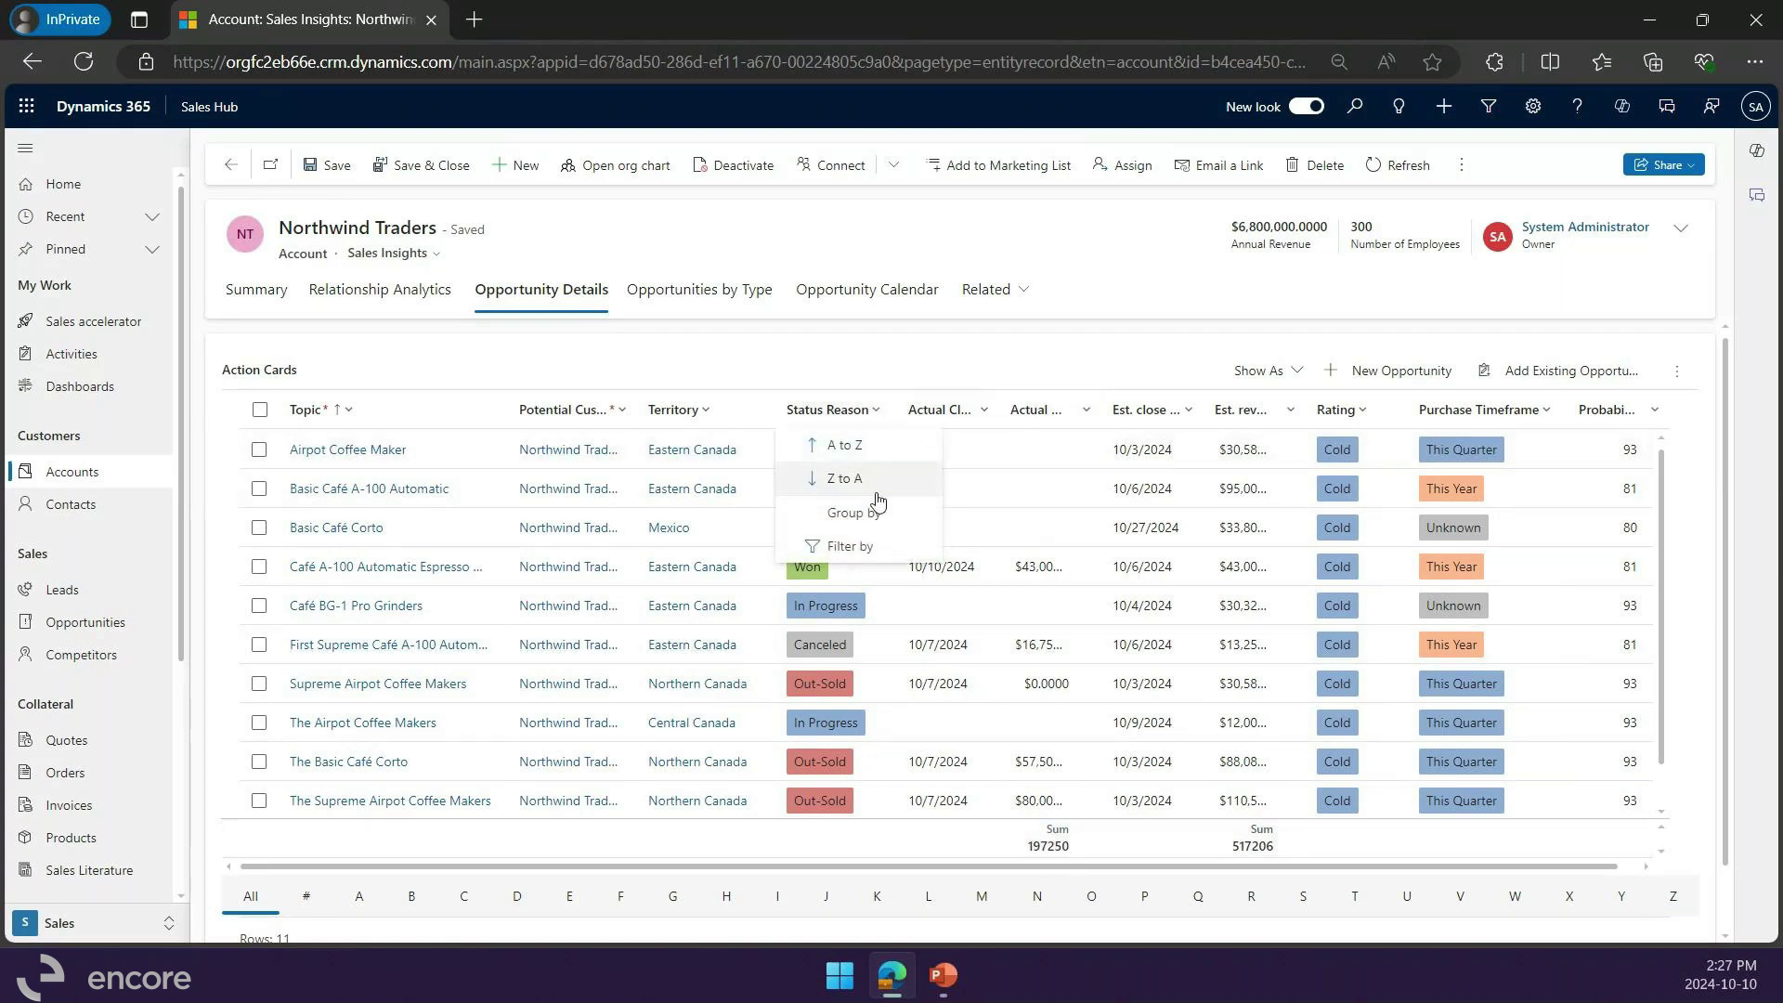
{"action": "key", "text": "Escape"}
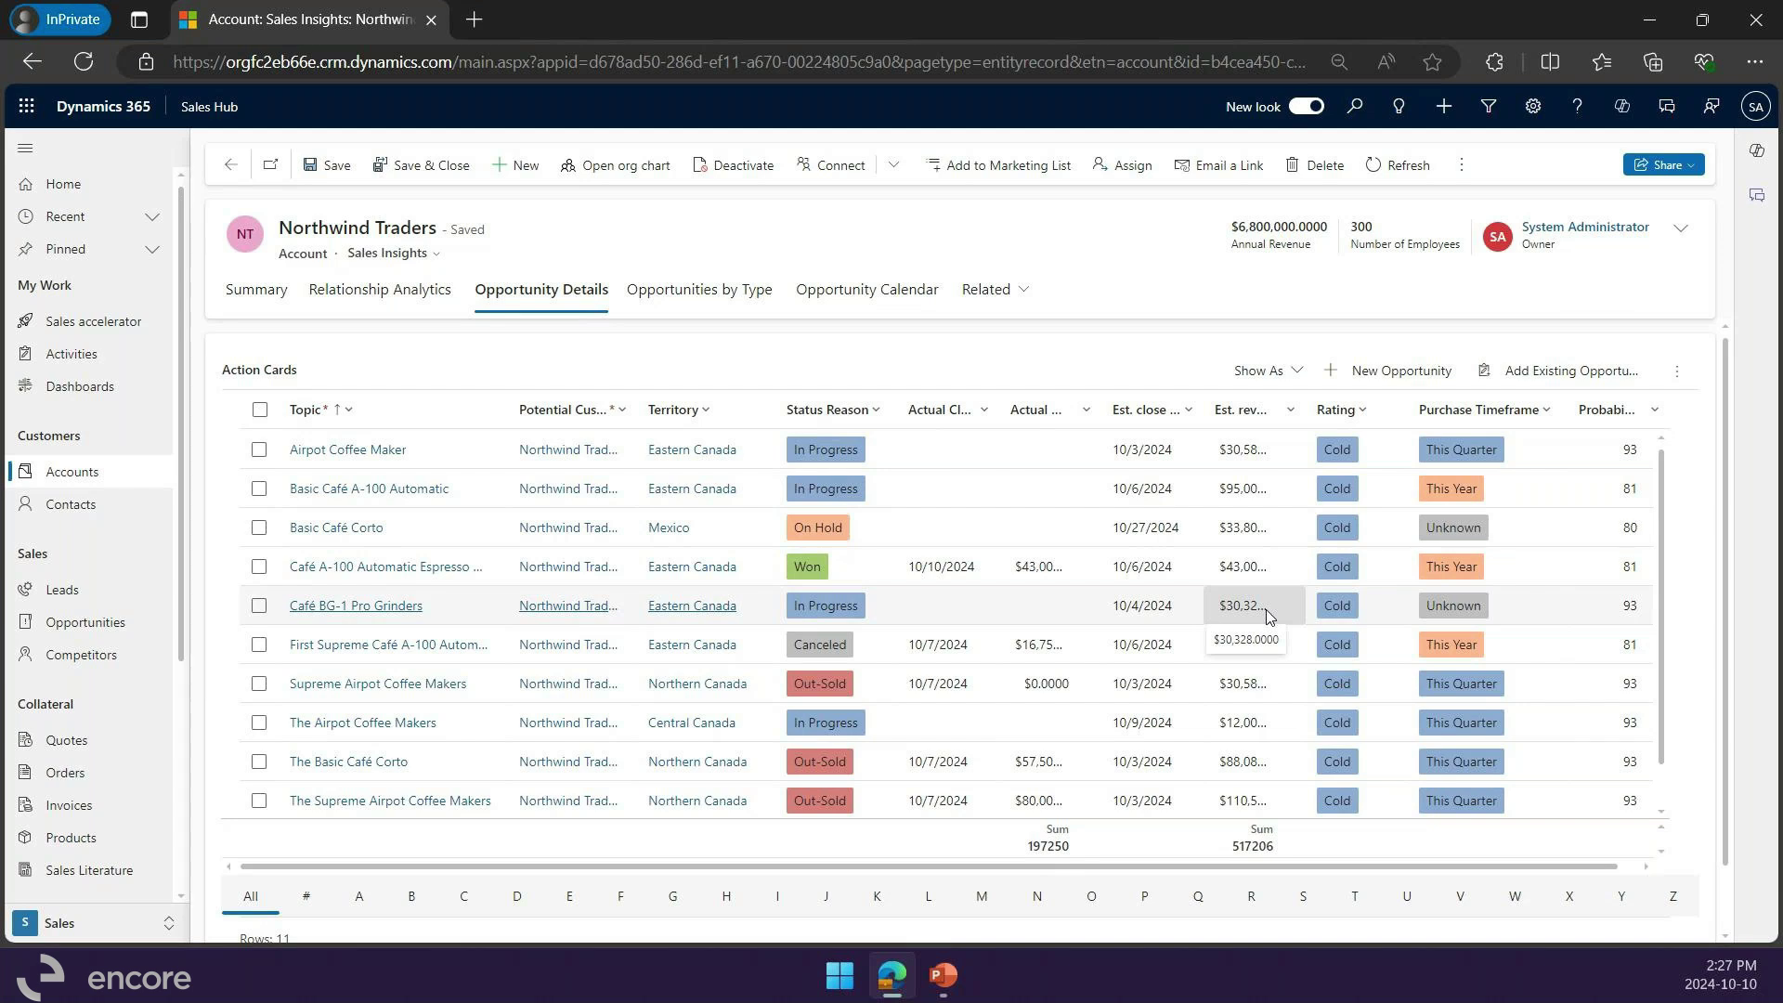
{"action": "left_click", "coordinate": [705, 306]}
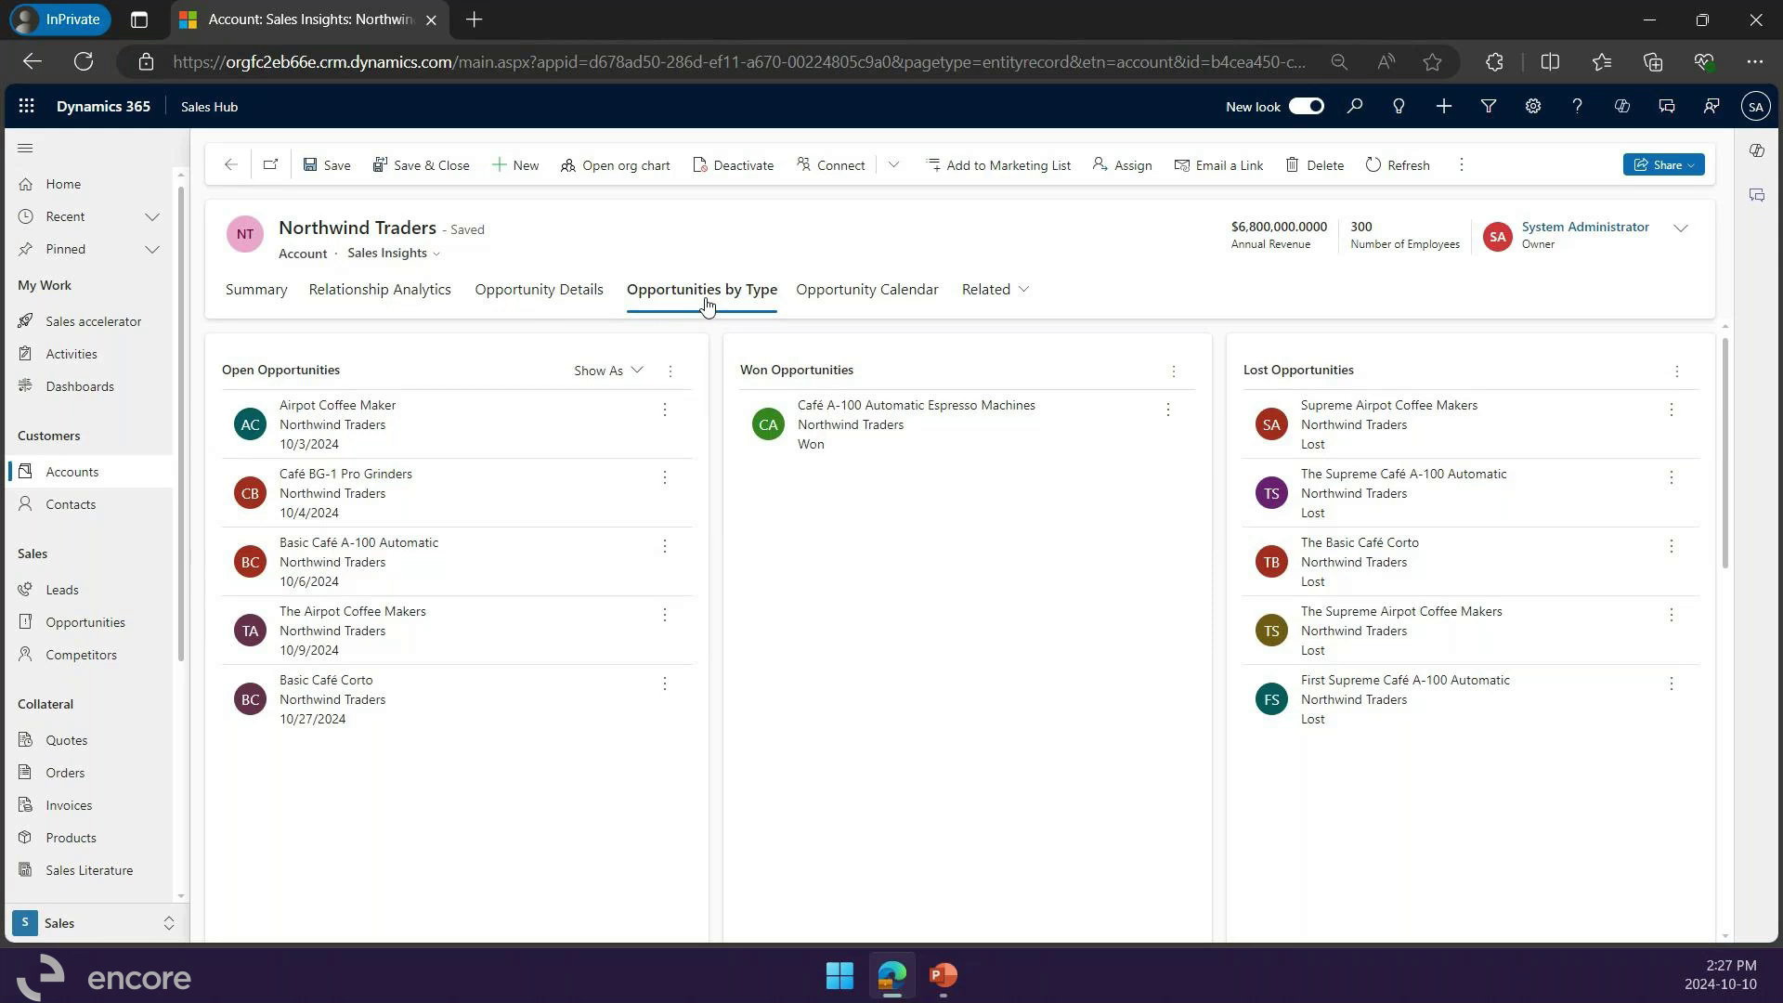
Step: Try Open Opportunities as a table, then revert it to the card list
{"action": "left_click", "coordinate": [613, 369]}
{"action": "left_click", "coordinate": [604, 448]}
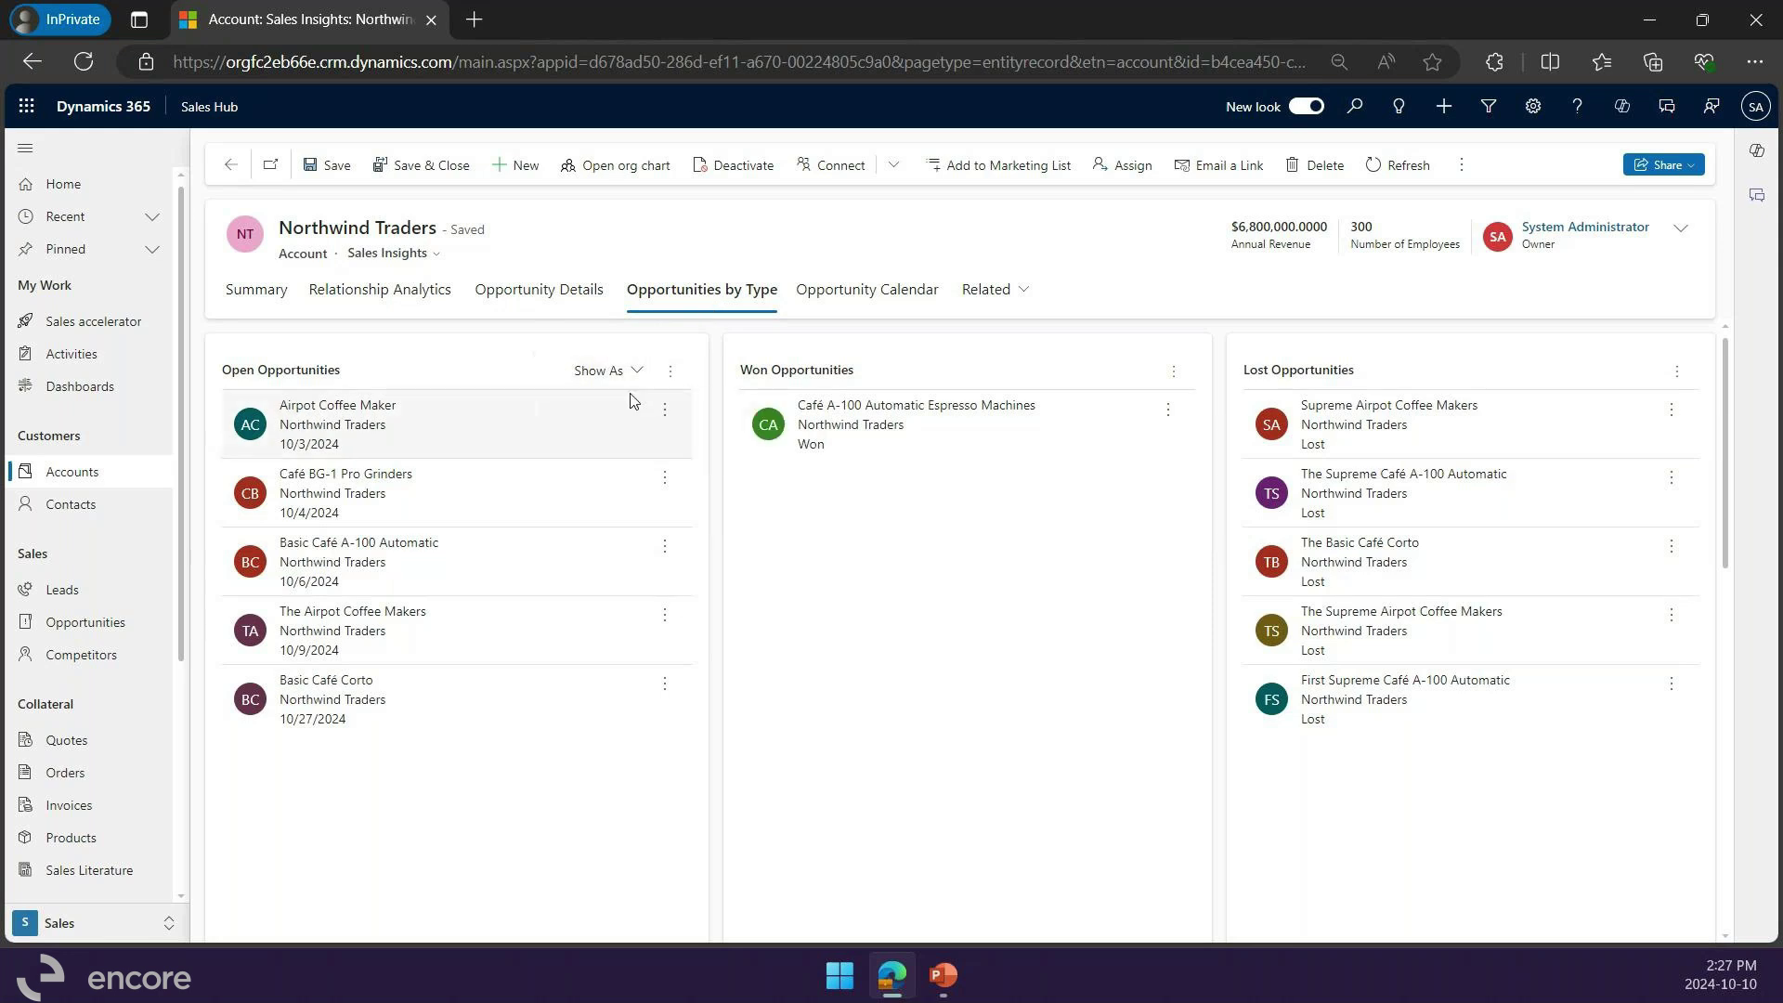
{"action": "left_click_drag", "start_coordinate": [366, 630], "coordinate": [300, 632]}
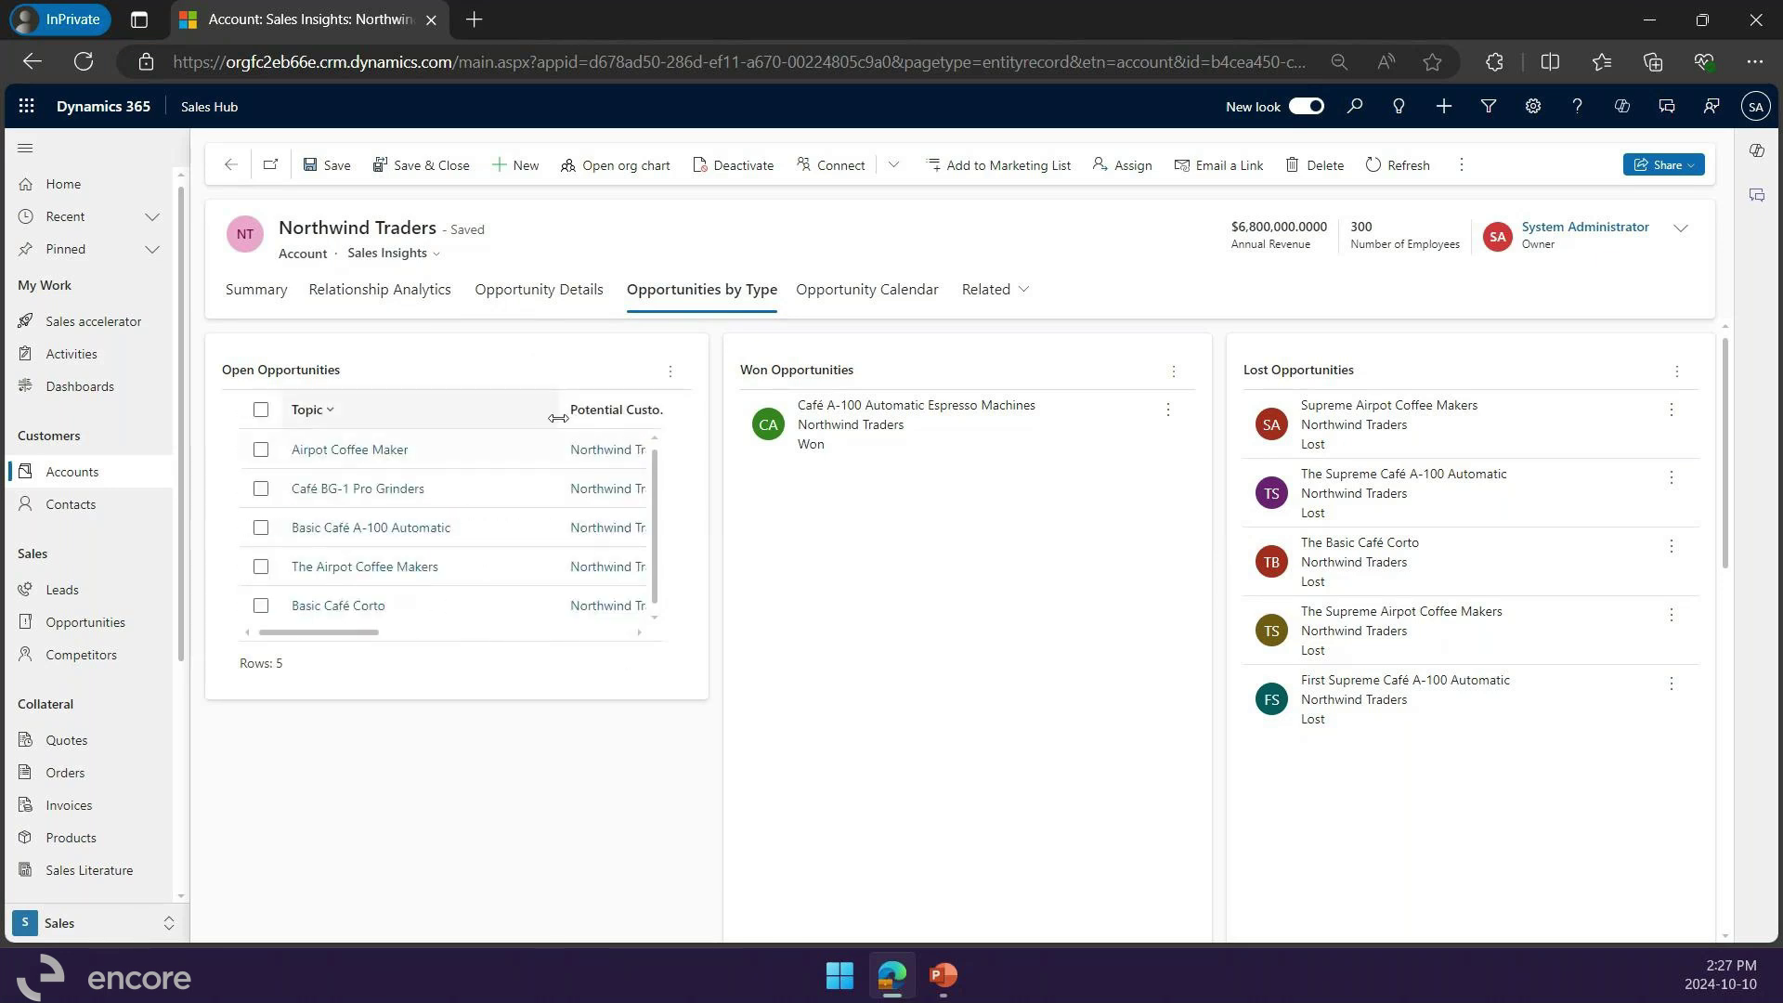
{"action": "left_click", "coordinate": [670, 371]}
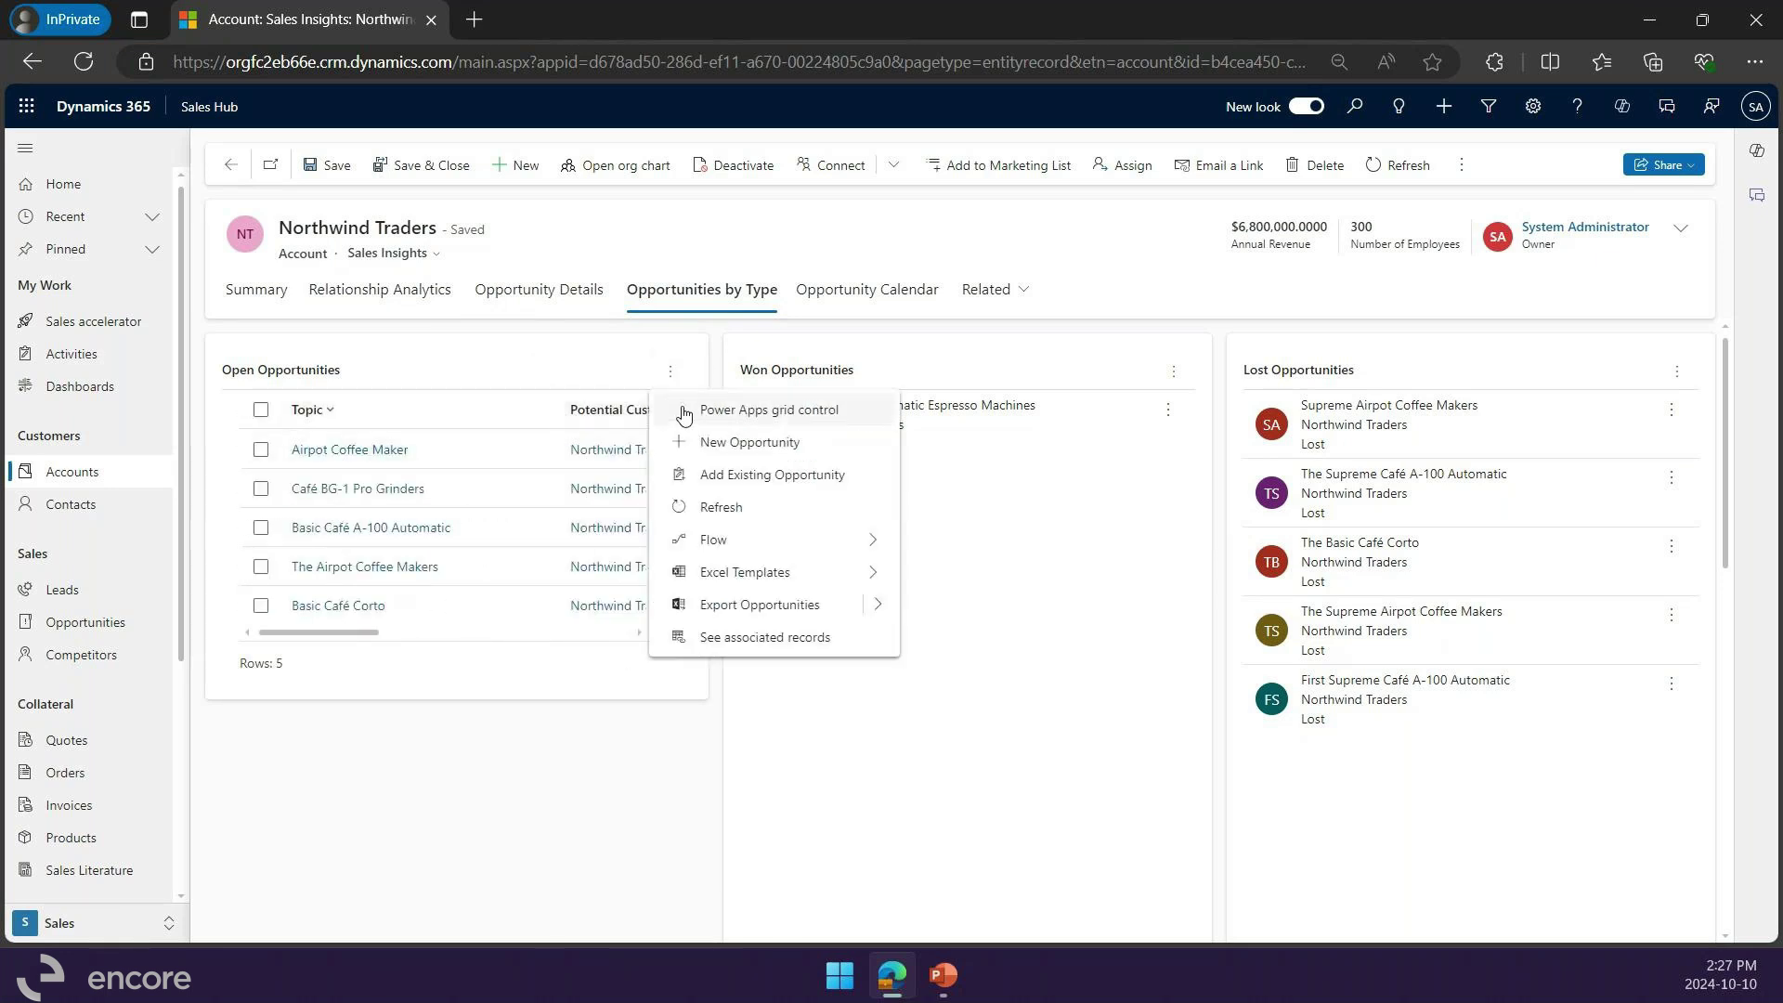
{"action": "left_click", "coordinate": [689, 418]}
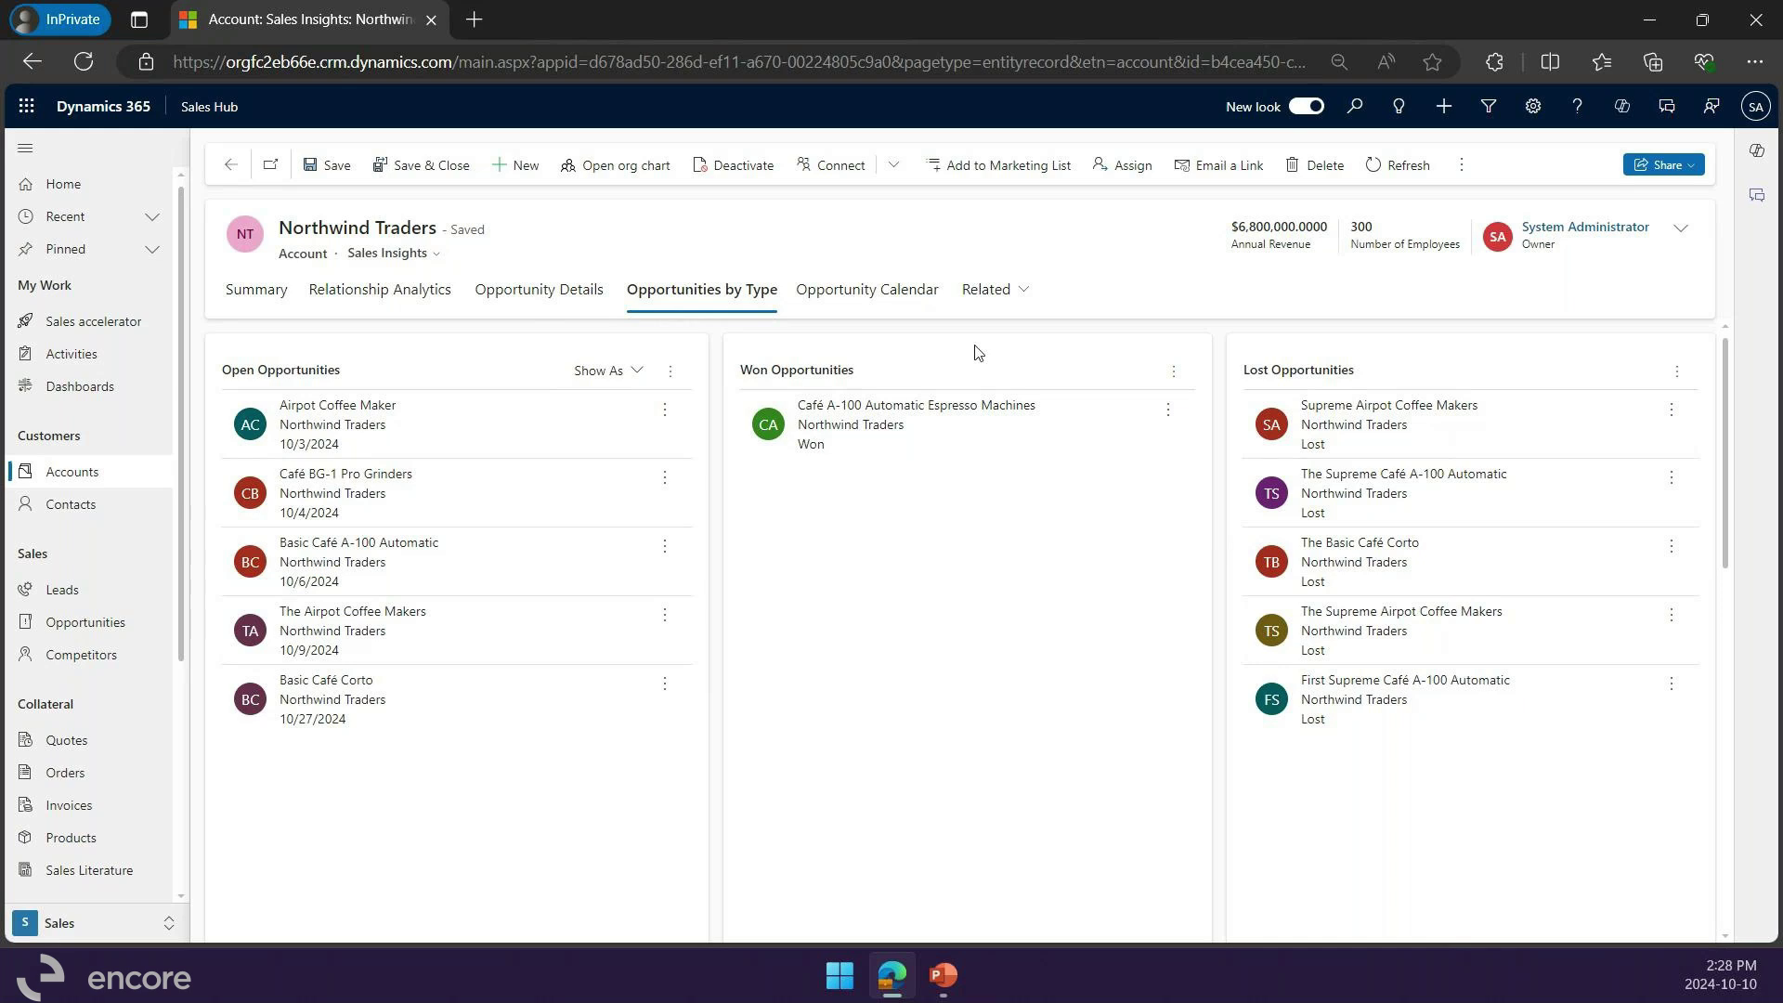
Step: Show Open Opportunities as a five-row Read Only Grid with Topic and Potential Customer
{"action": "left_click", "coordinate": [601, 376]}
{"action": "left_click", "coordinate": [599, 406]}
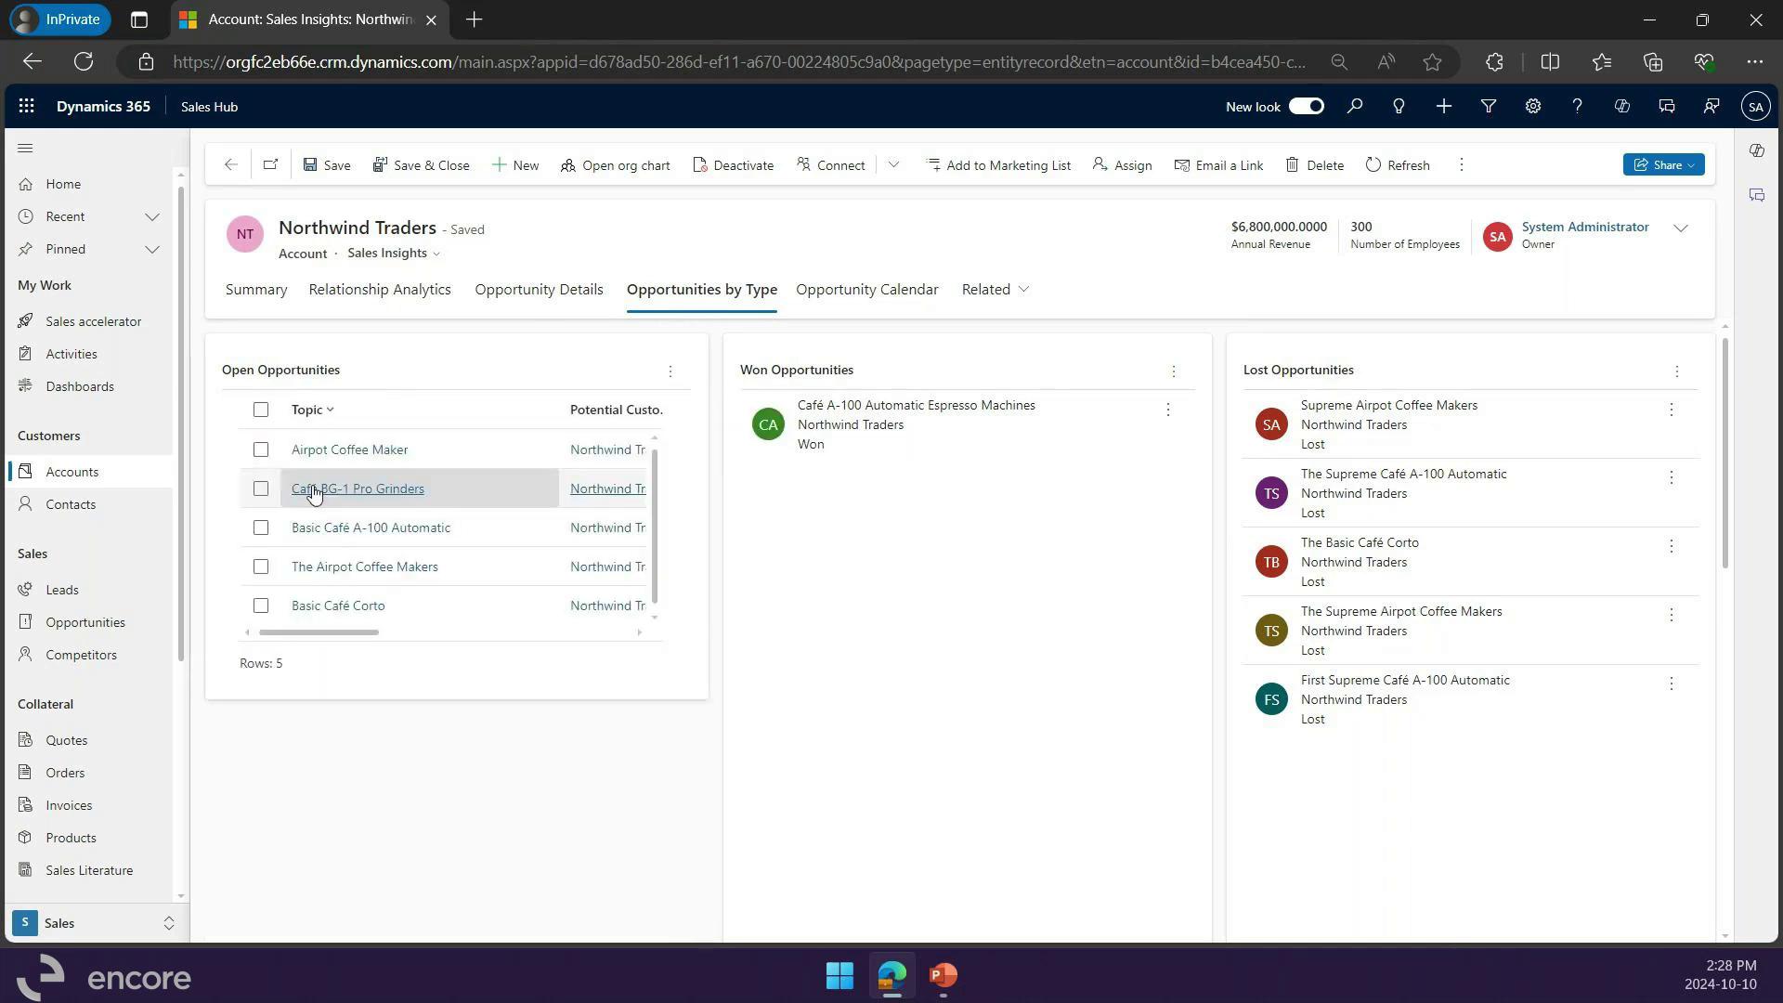
{"action": "left_click", "coordinate": [670, 370]}
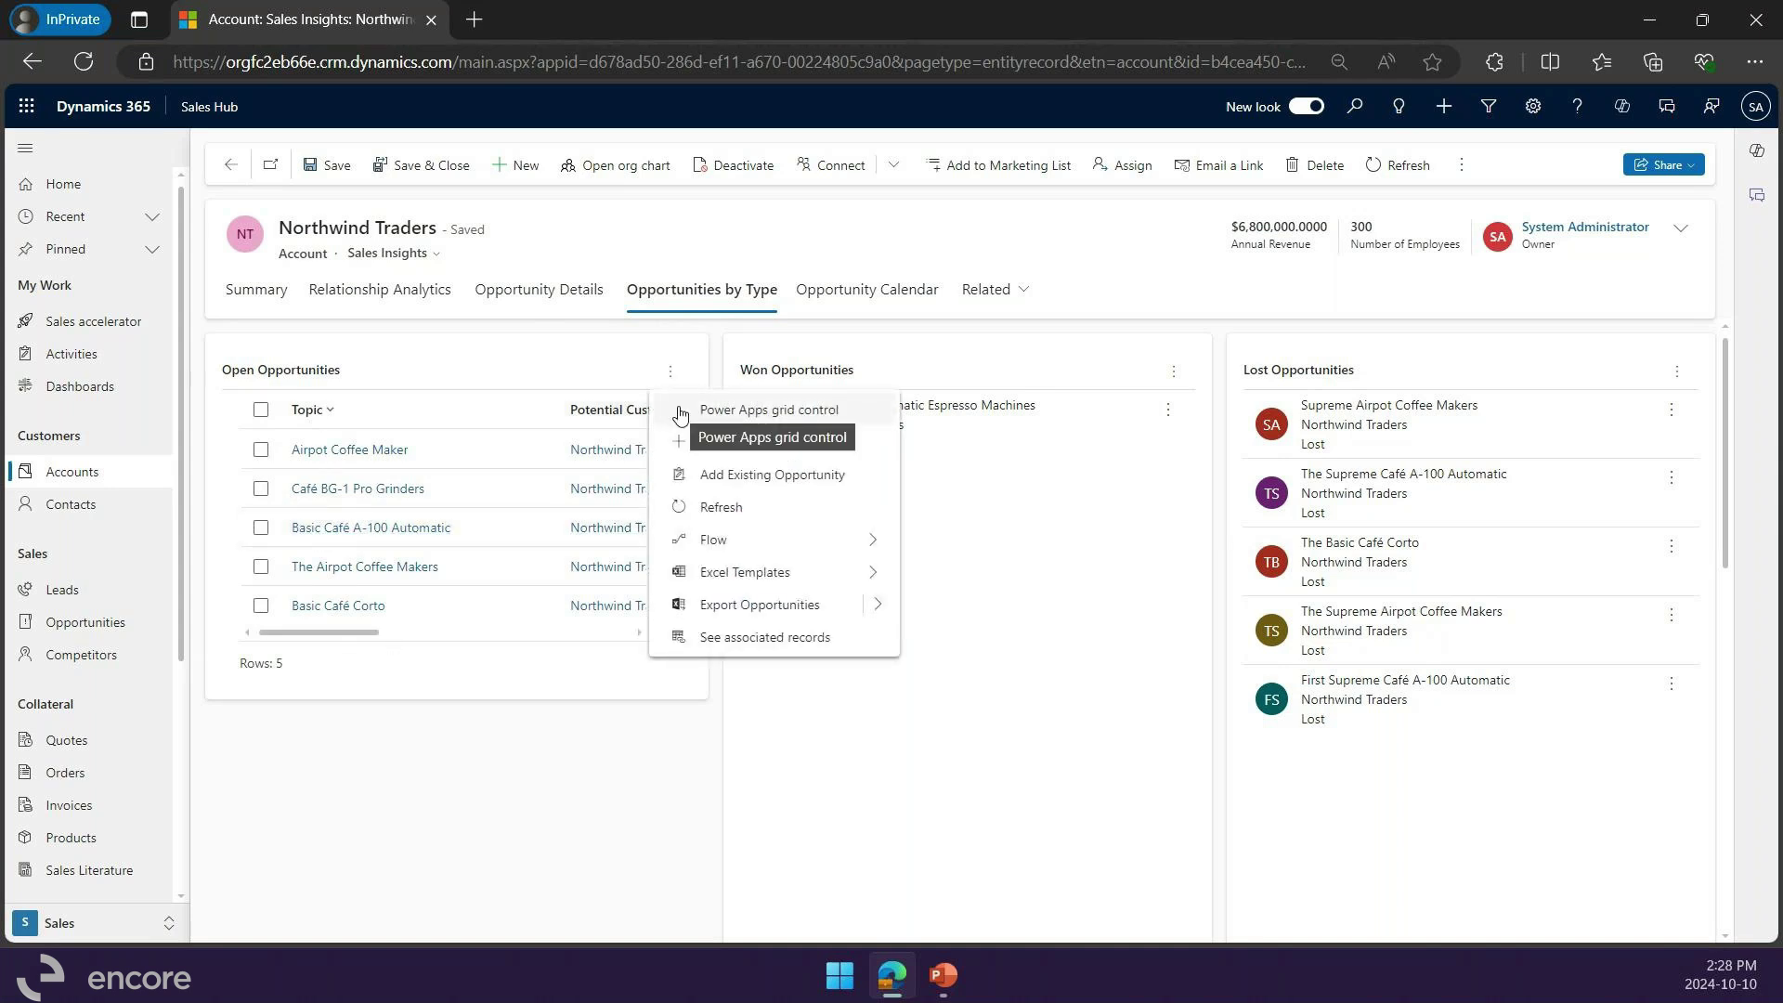